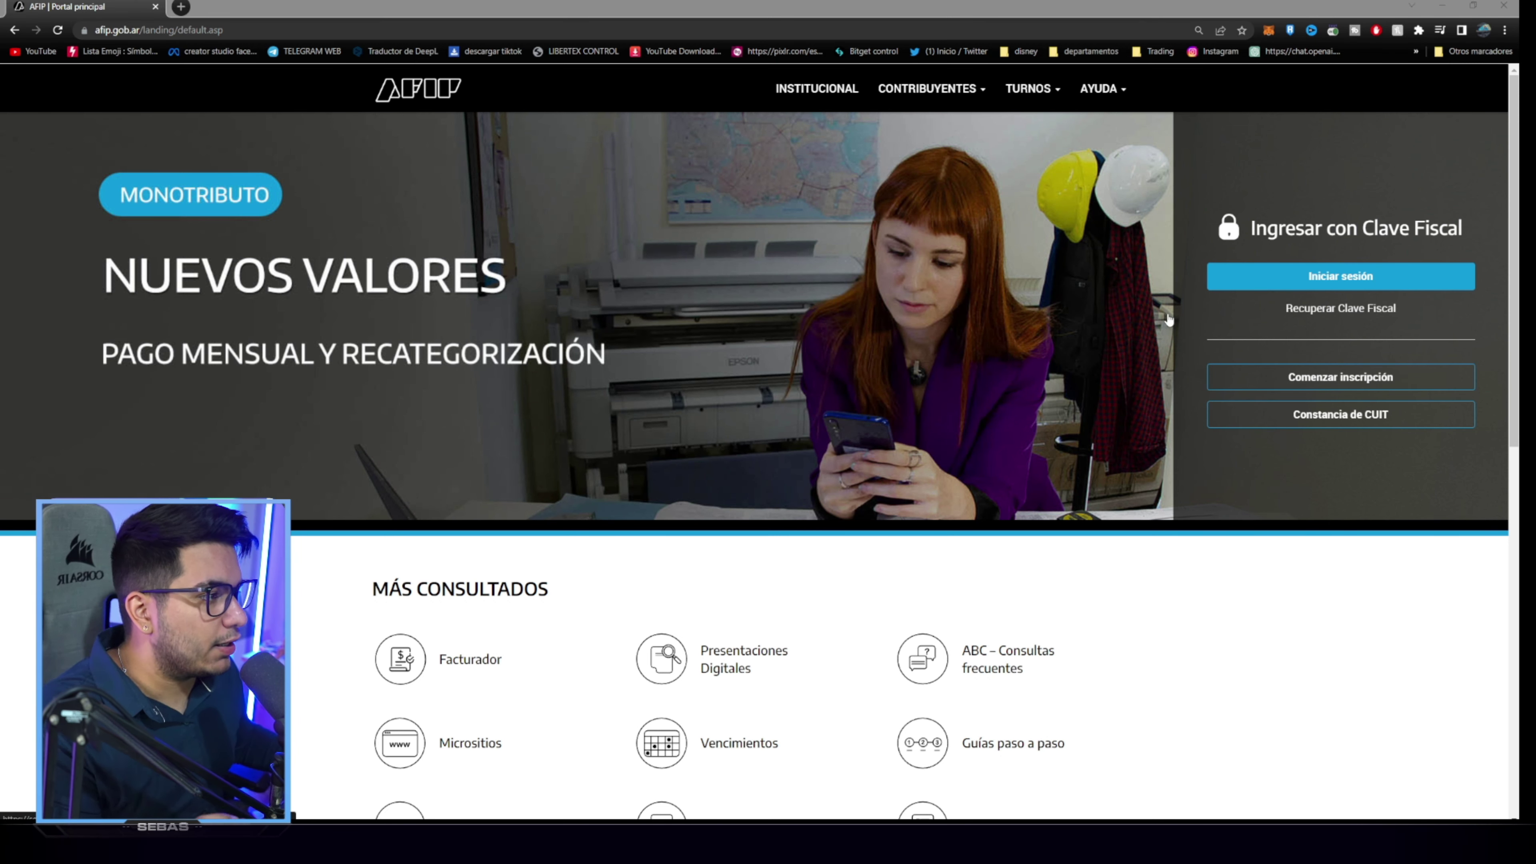
Start a Clave Fiscal session, search the services for "pago devo" and open Pago Devoluciones.
left_click(1222, 276)
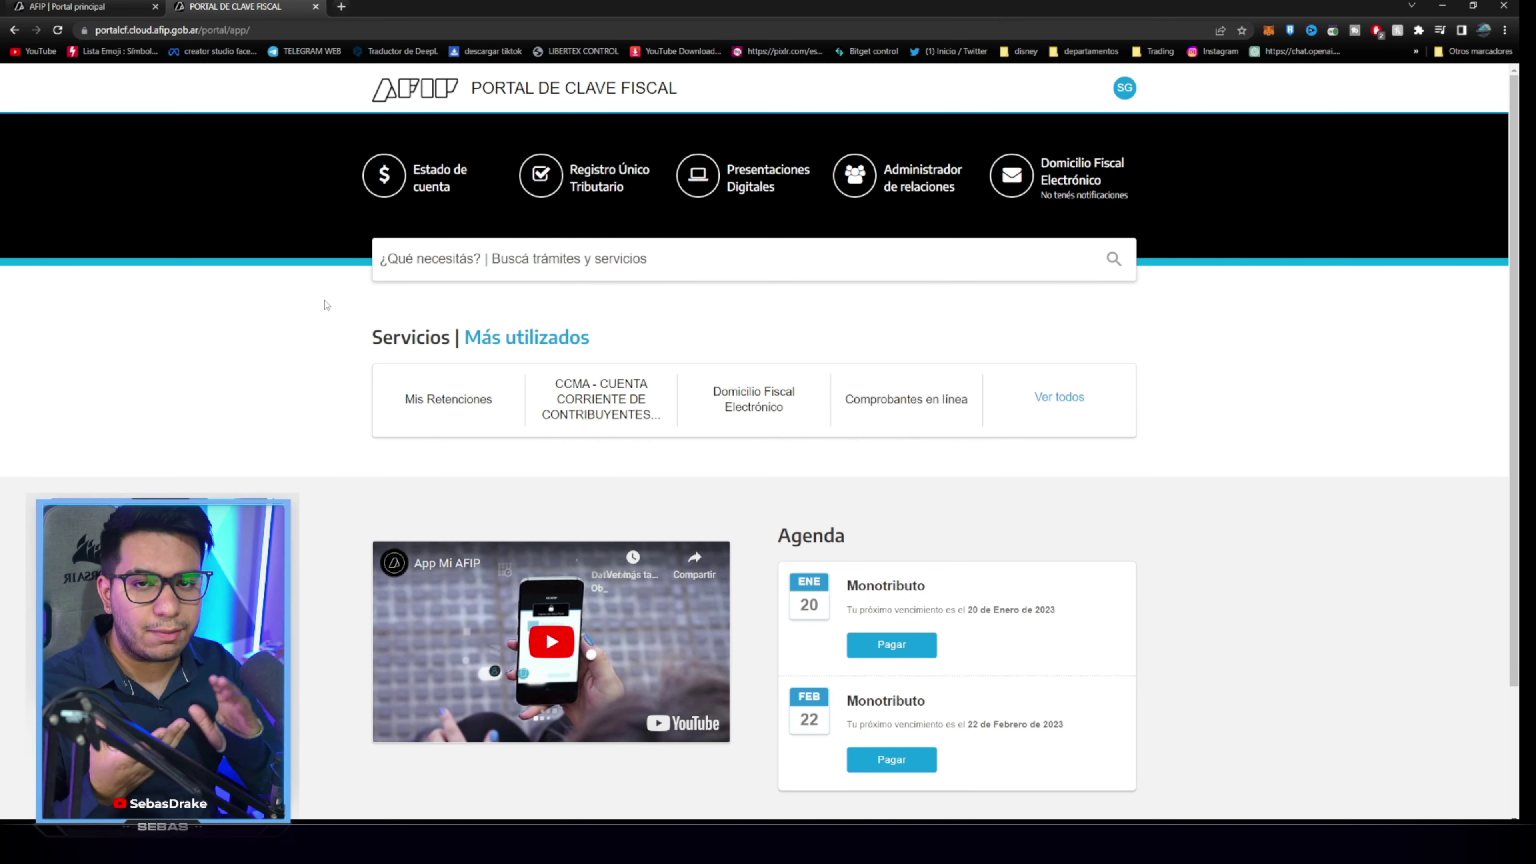
left_click(505, 265)
type("pago devo")
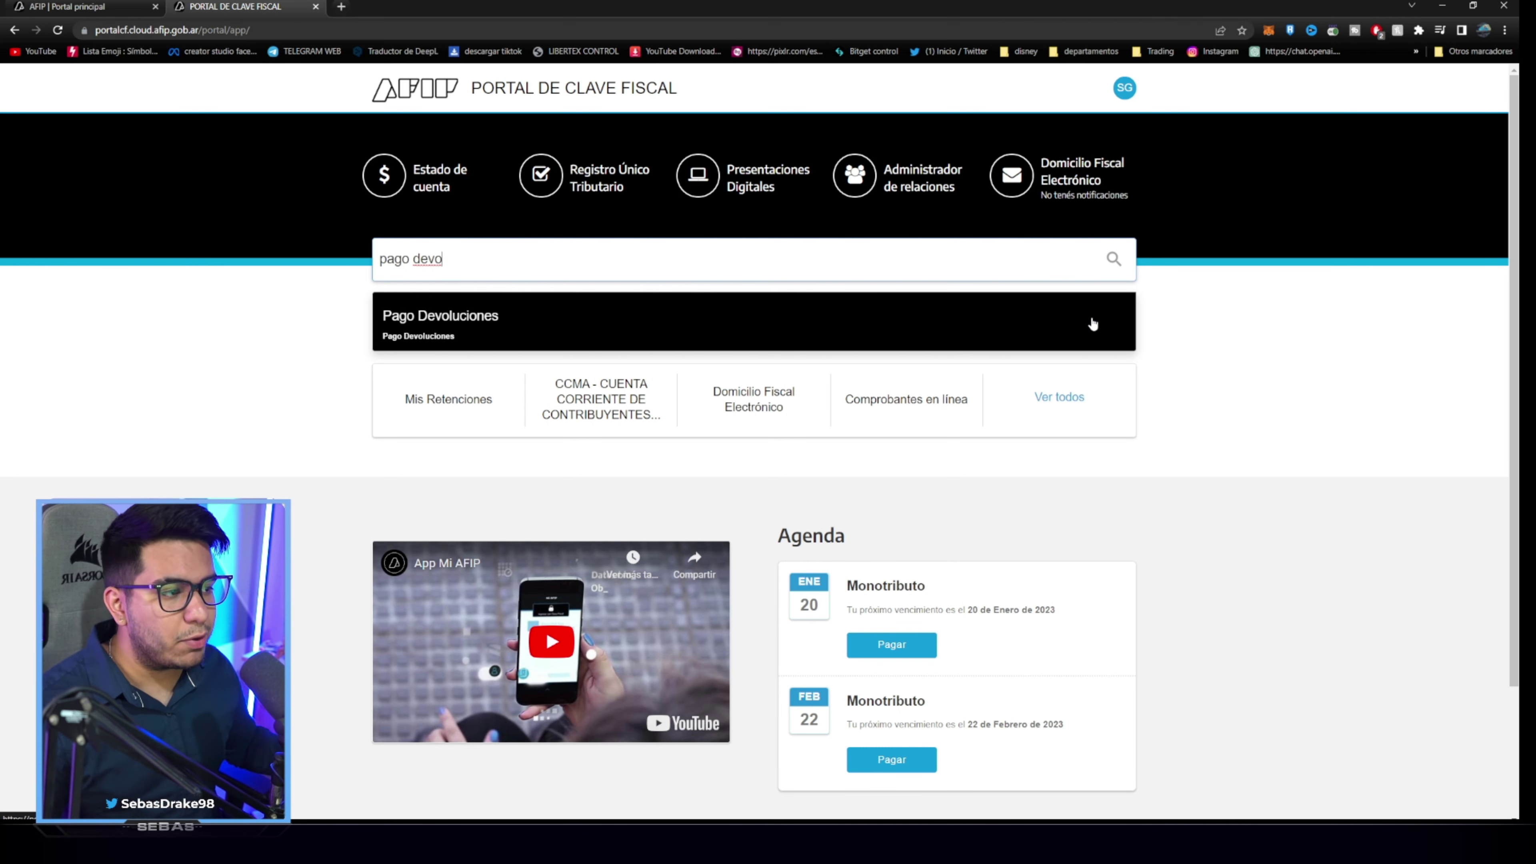
left_click(473, 326)
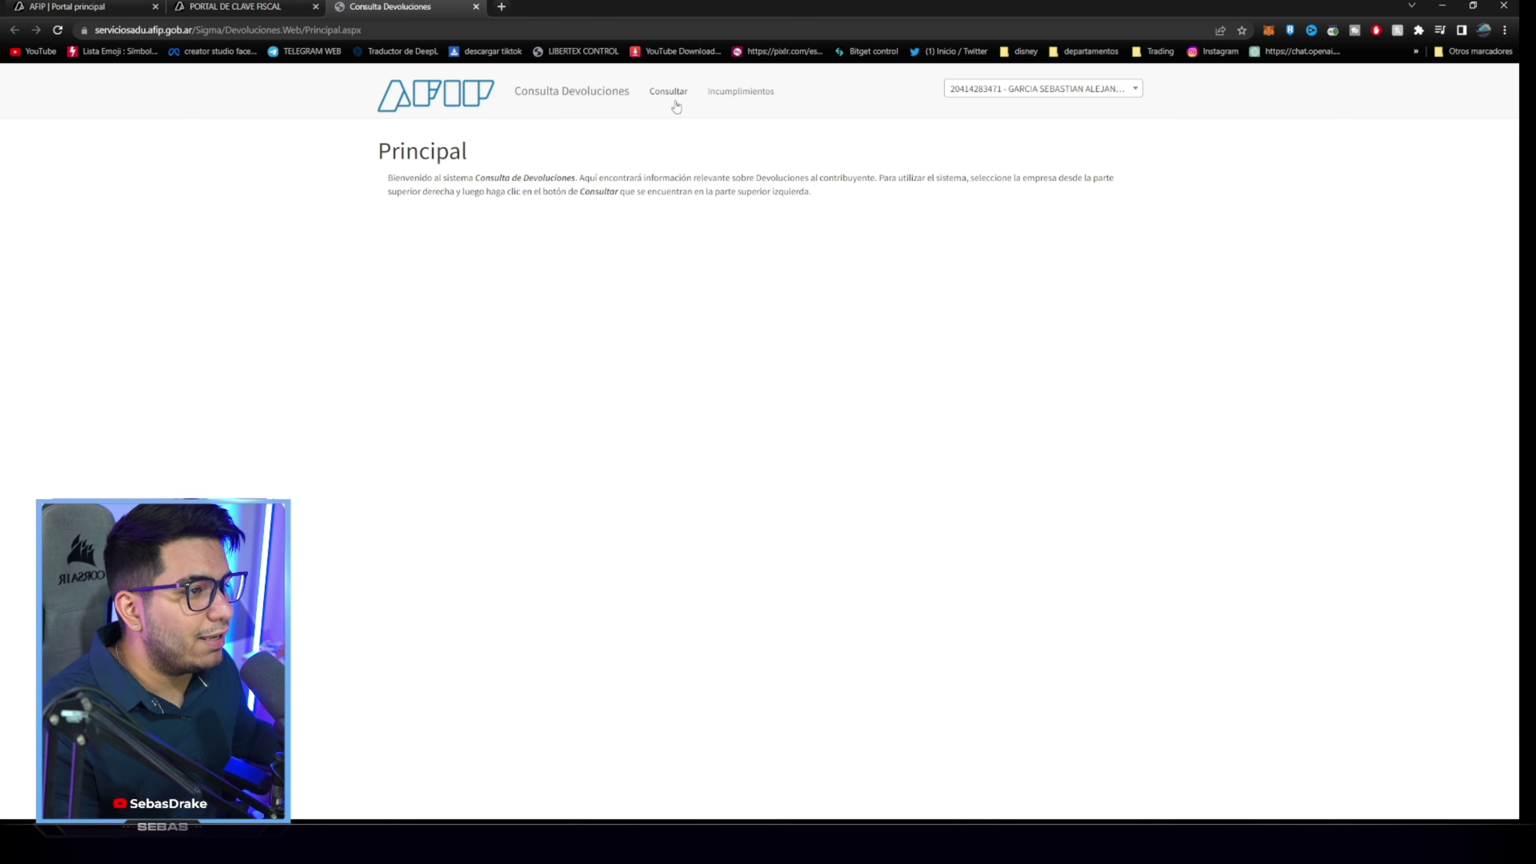
Consult the taxpayer's refunds list and open the payment details of the Pago acreedor entry.
left_click(671, 103)
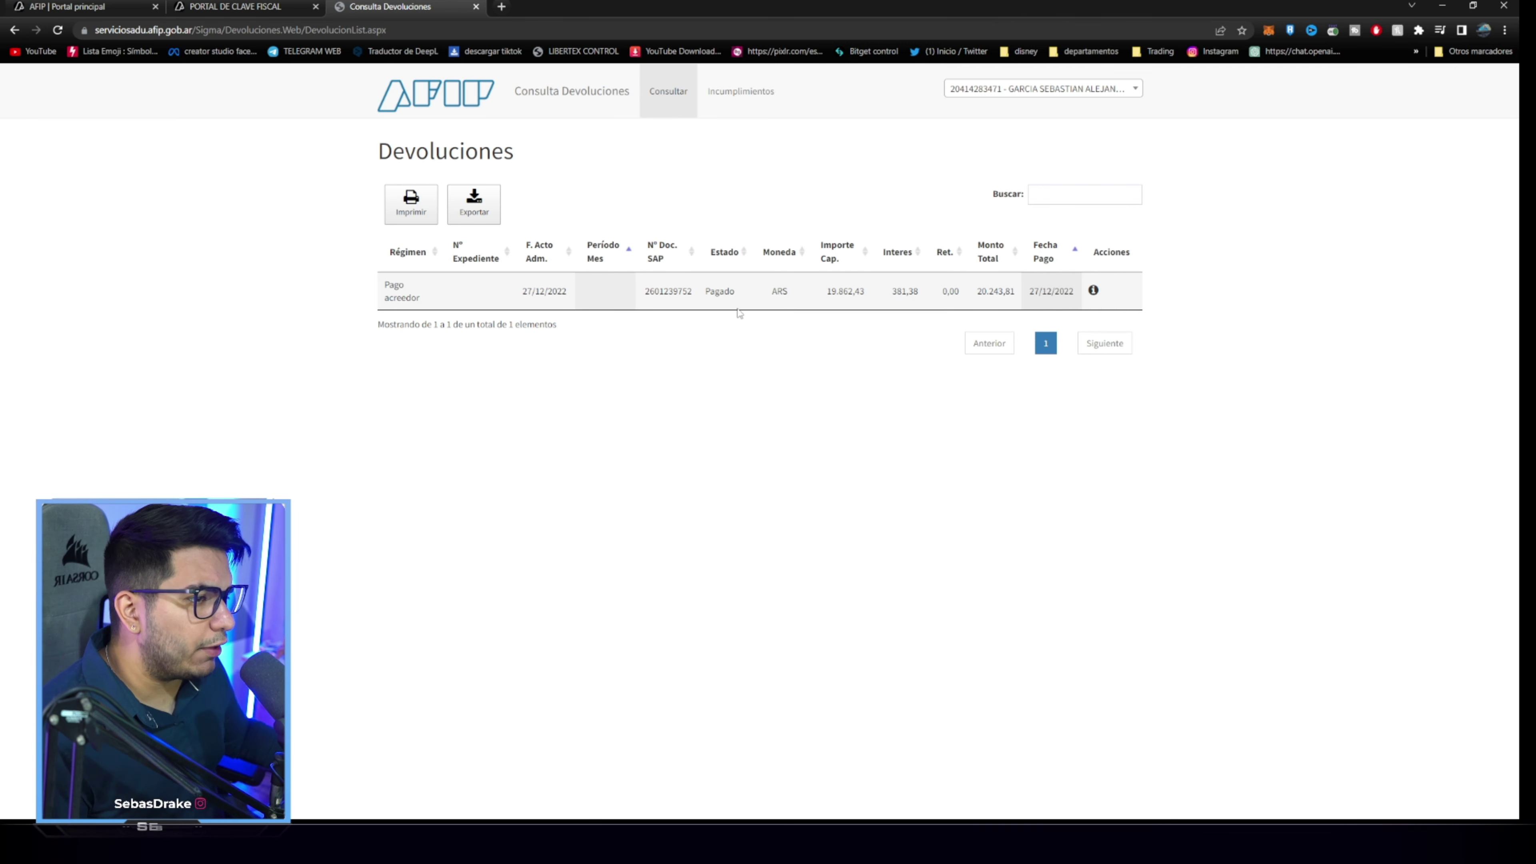
left_click_drag(718, 291, 385, 282)
left_click(930, 340)
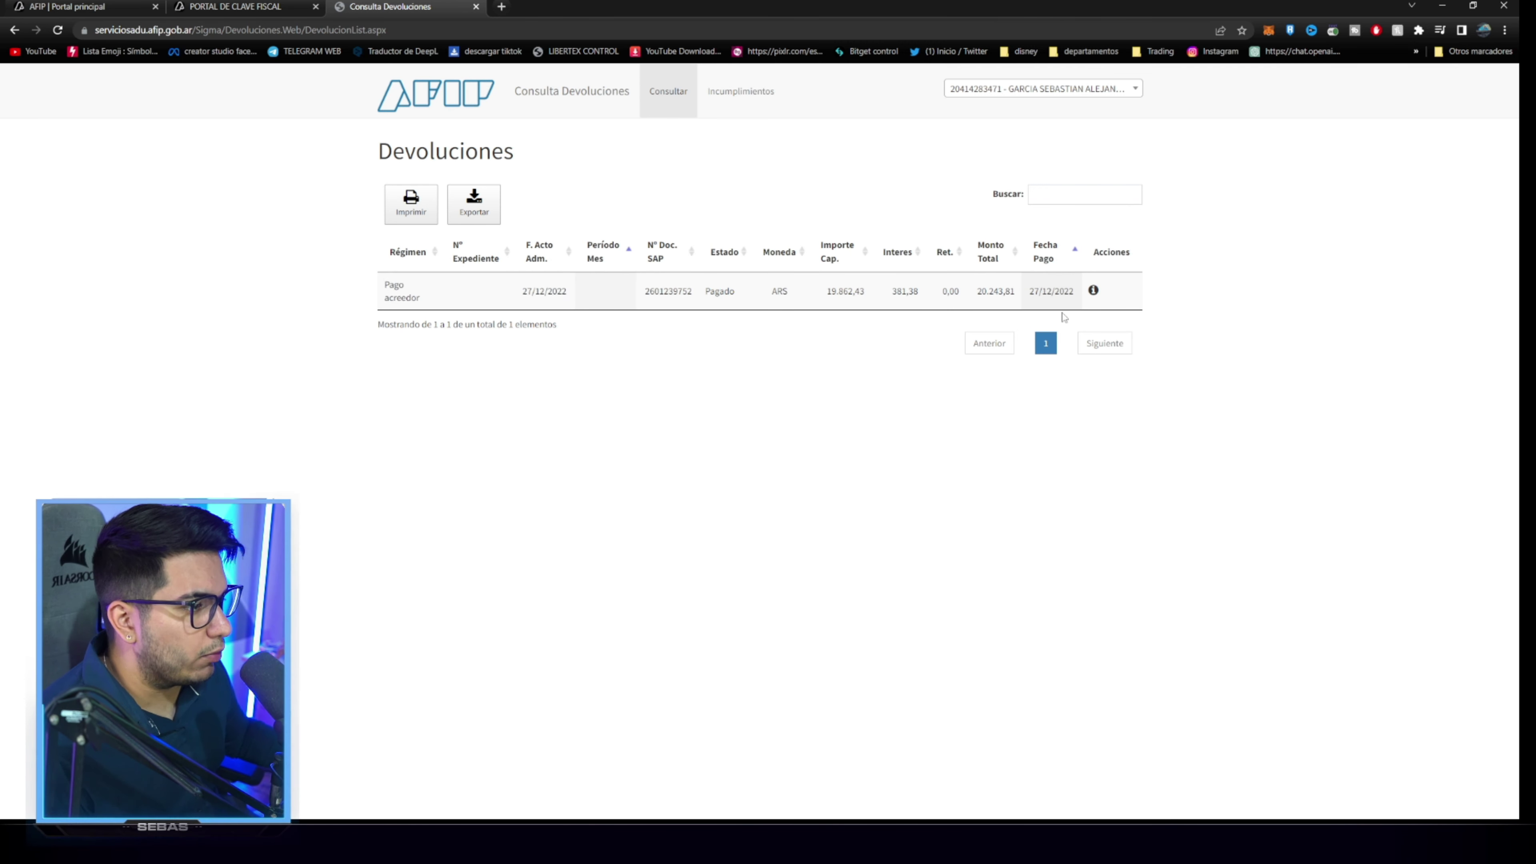
left_click(1093, 290)
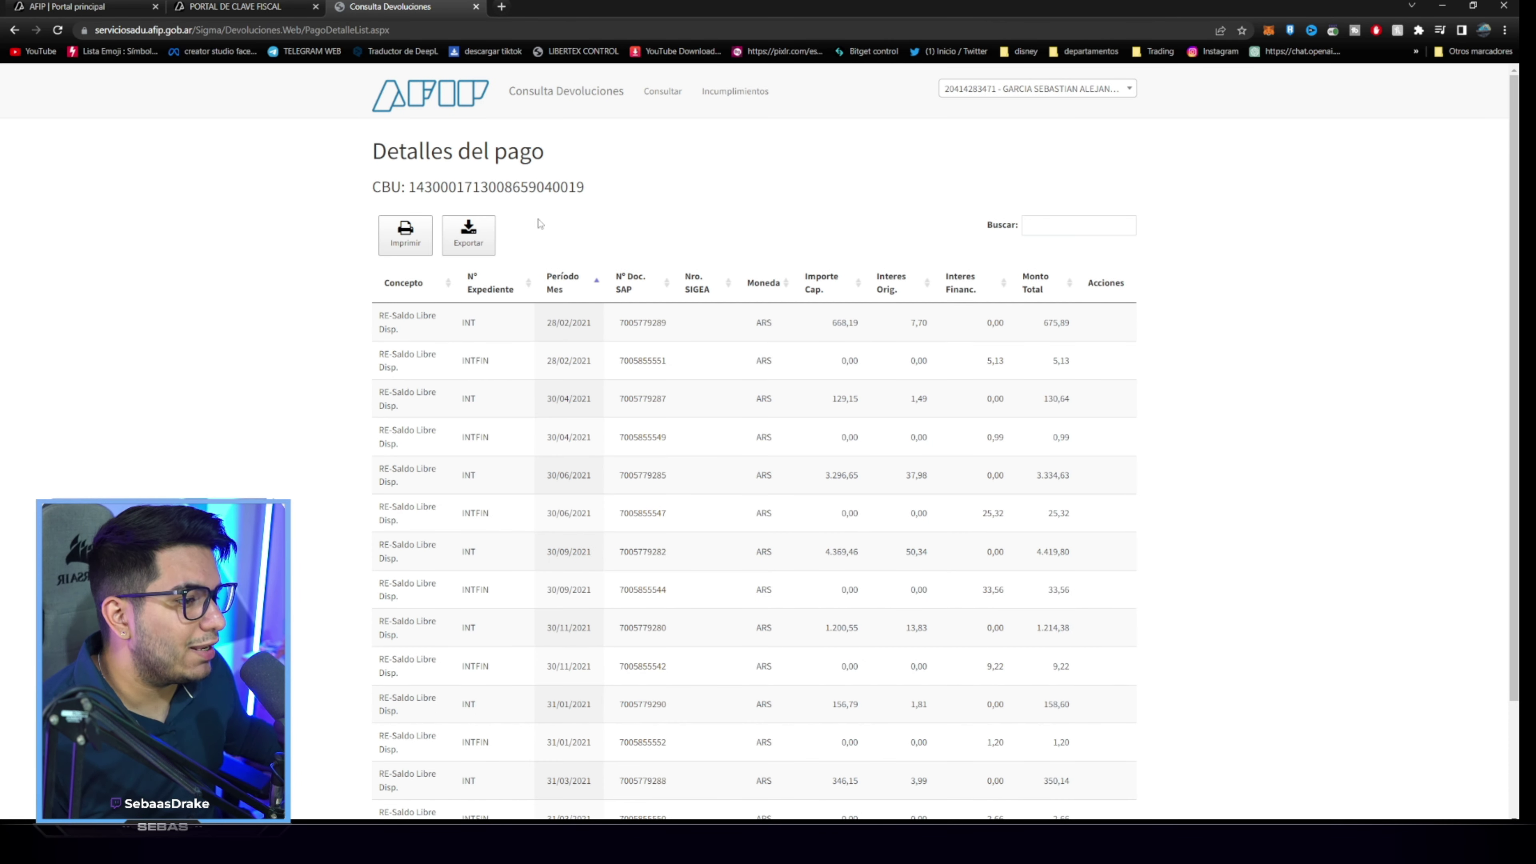
Review the concepts and amounts in the payment details, return to the refunds list and close the refunds page.
scroll(670, 458, "down", 1)
scroll(670, 458, "down", 3)
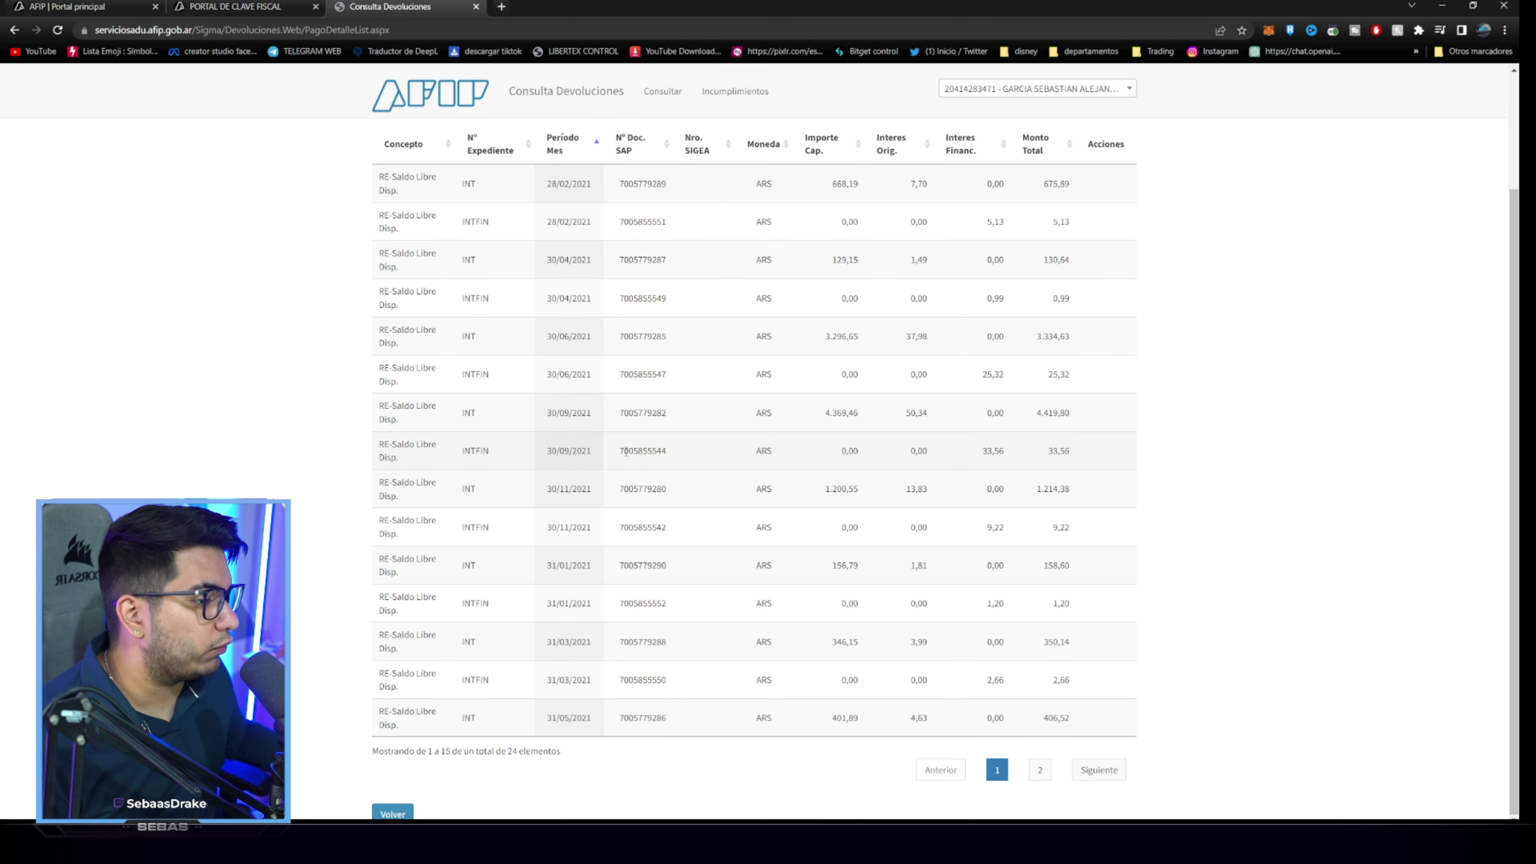
scroll(605, 423, "up", 3)
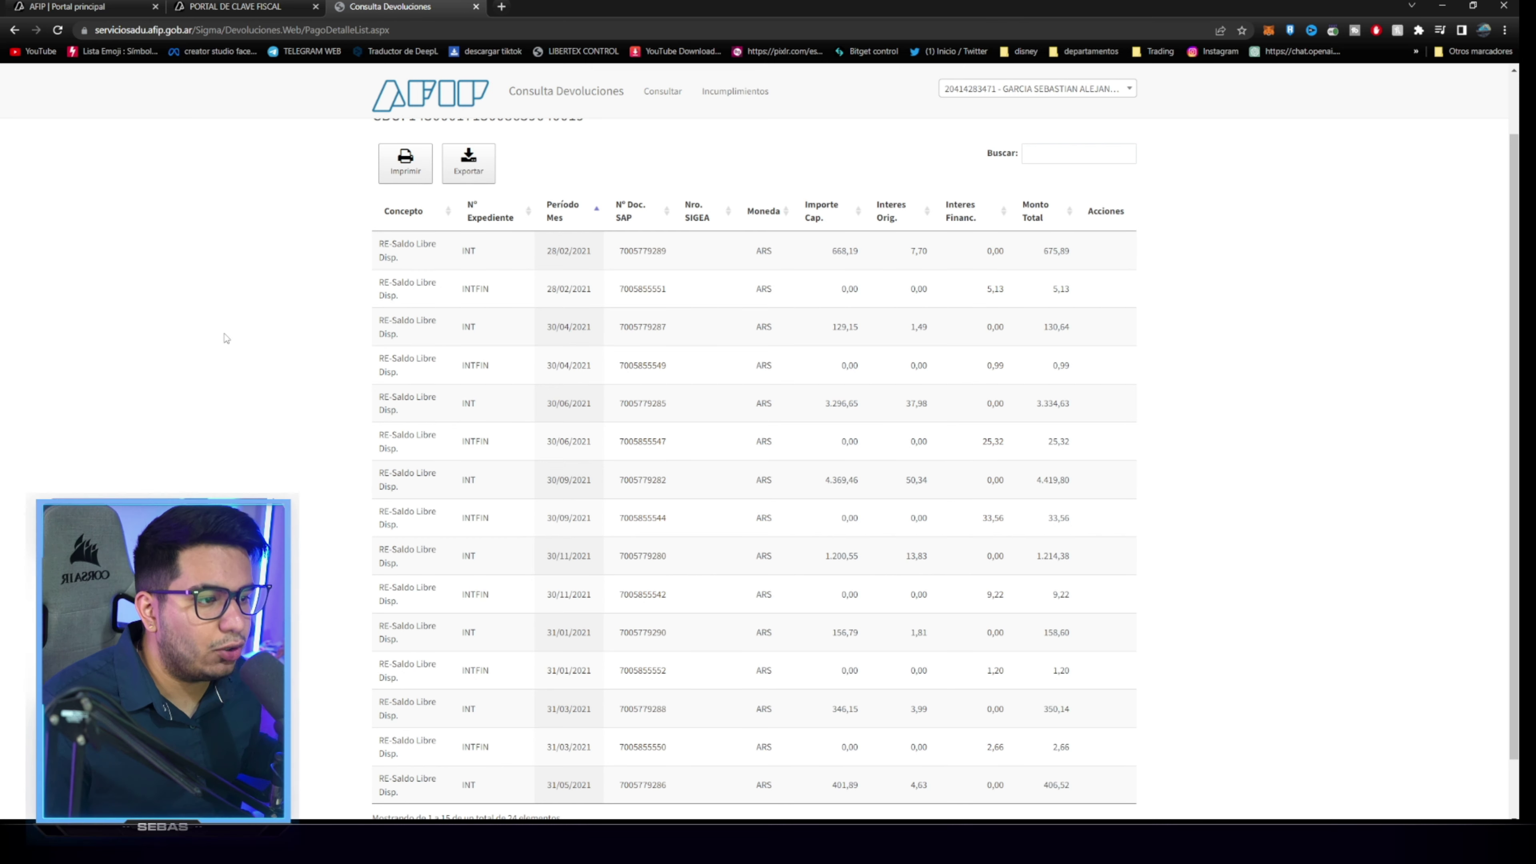
scroll(226, 336, "down", 3)
scroll(225, 333, "up", 5)
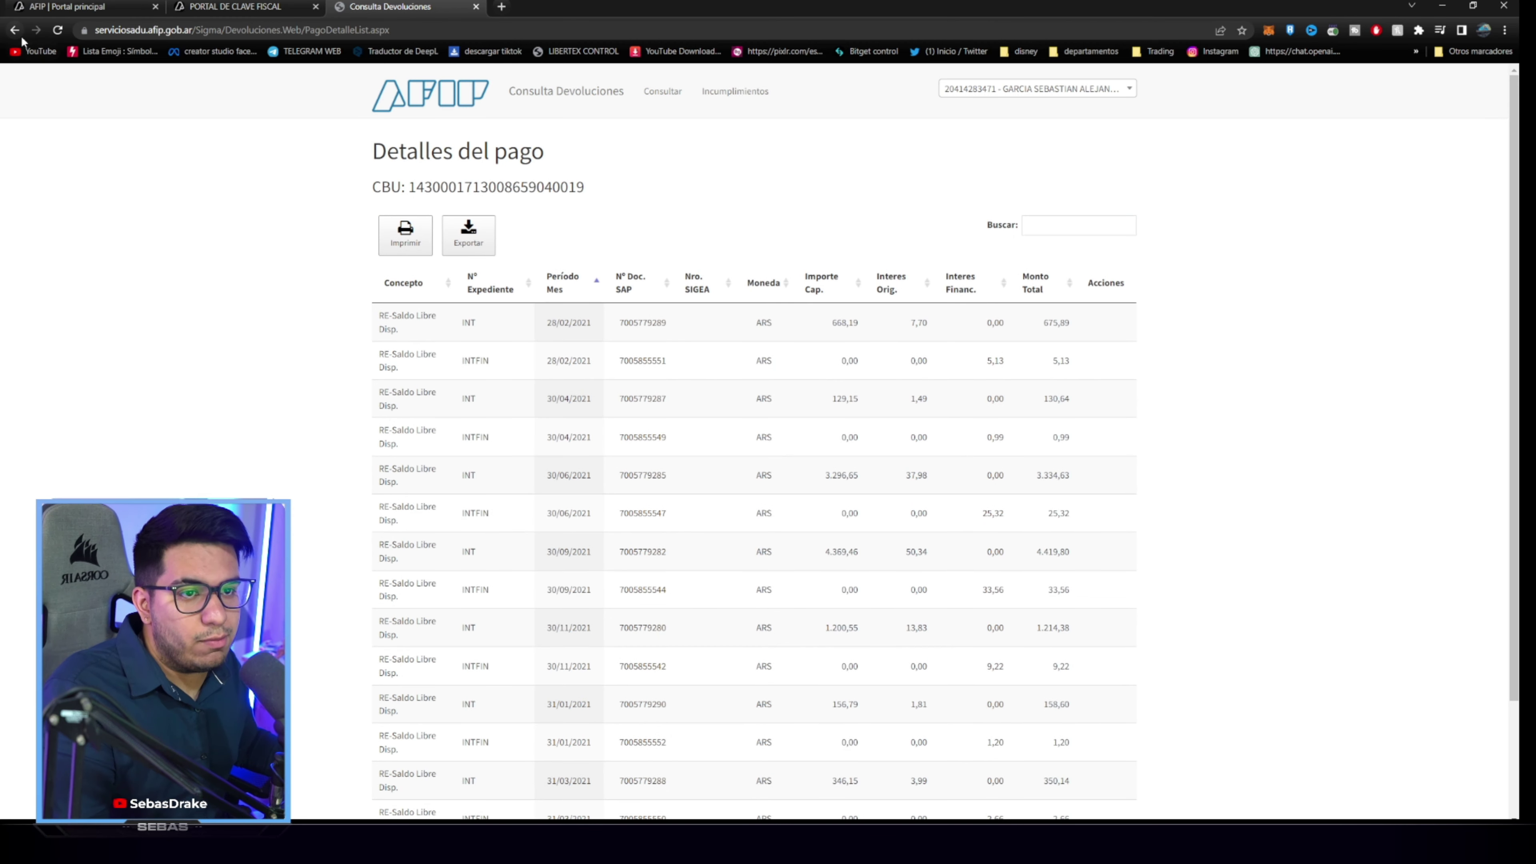
left_click(15, 30)
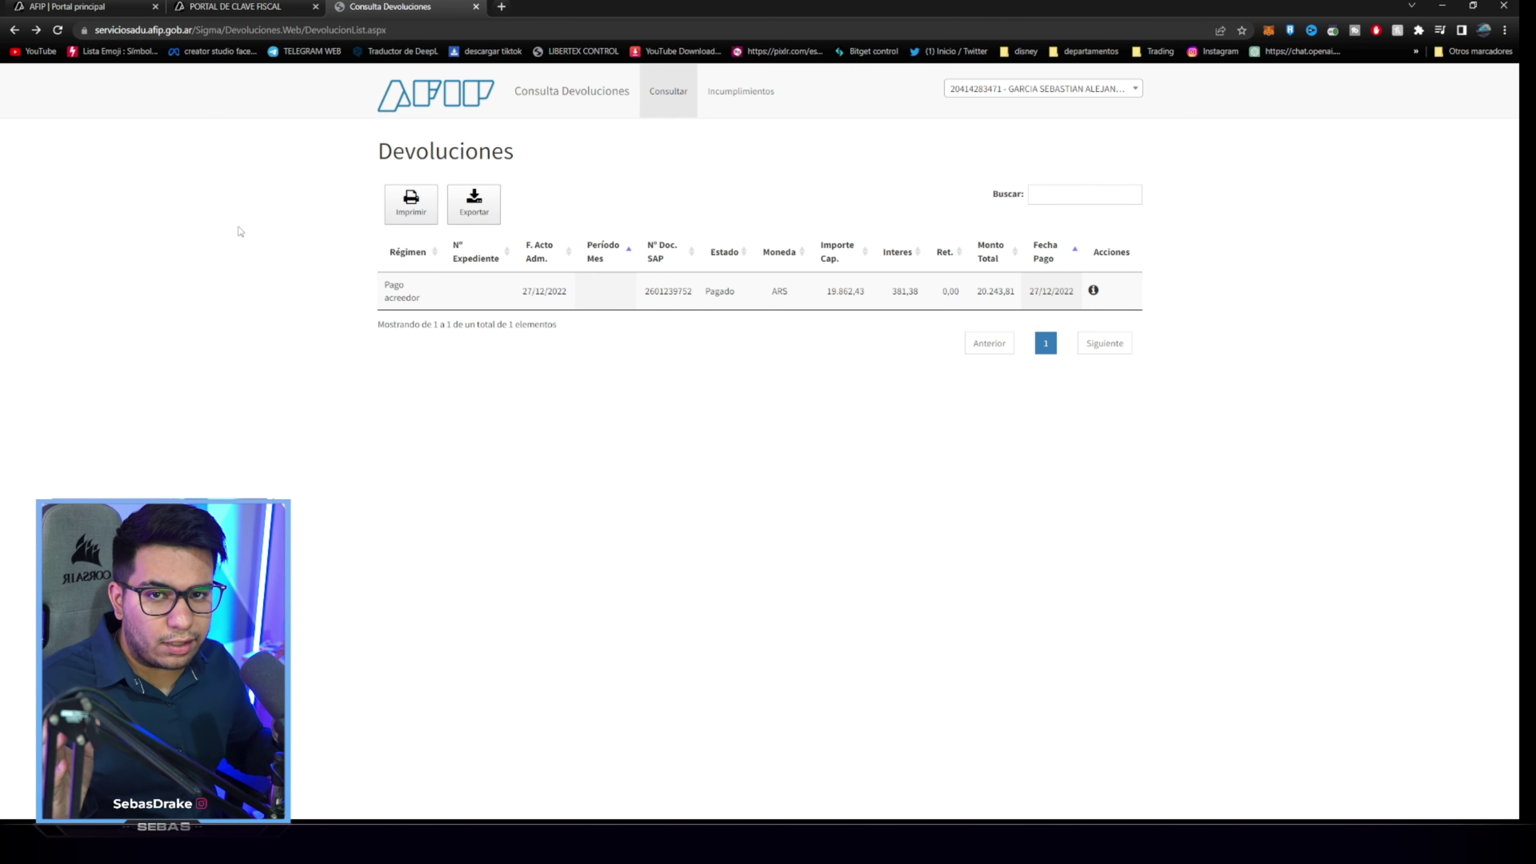
left_click(476, 6)
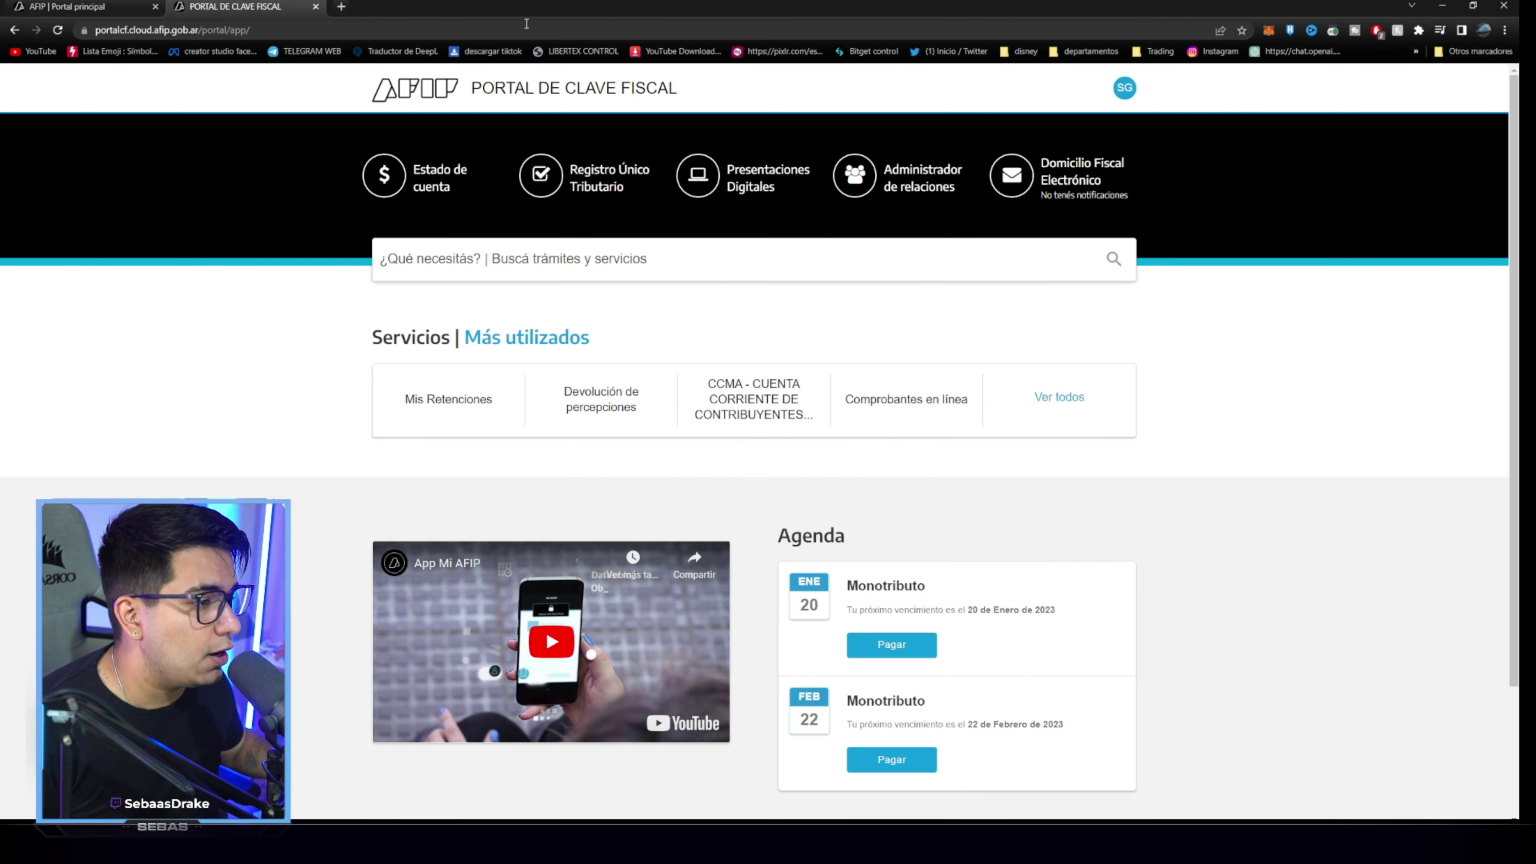
Search the portal services for "mis ret" and open Mis Retenciones.
left_click(473, 260)
type("mi")
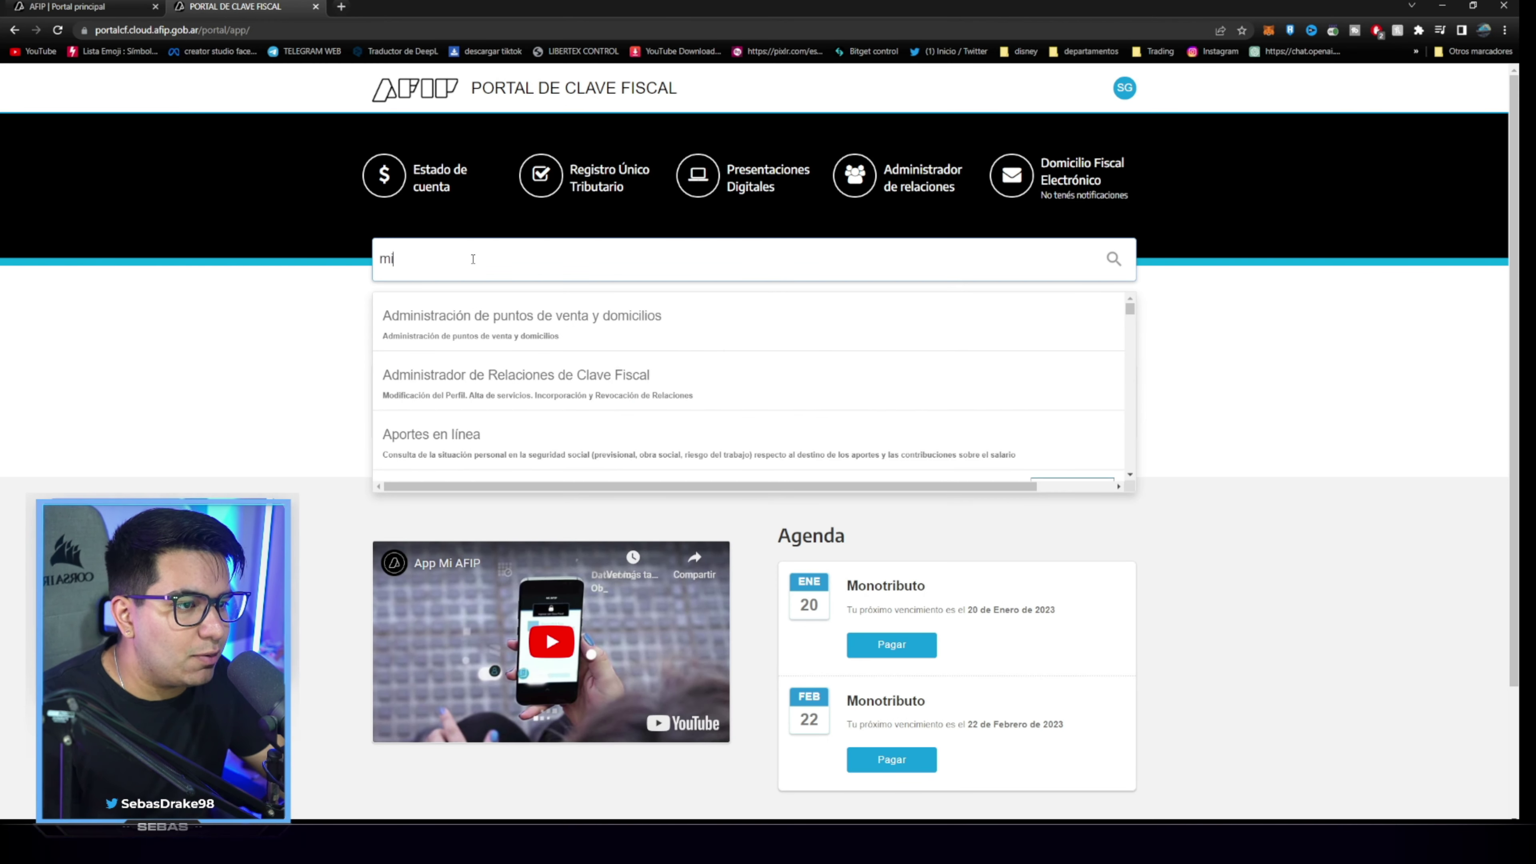
type("s ret")
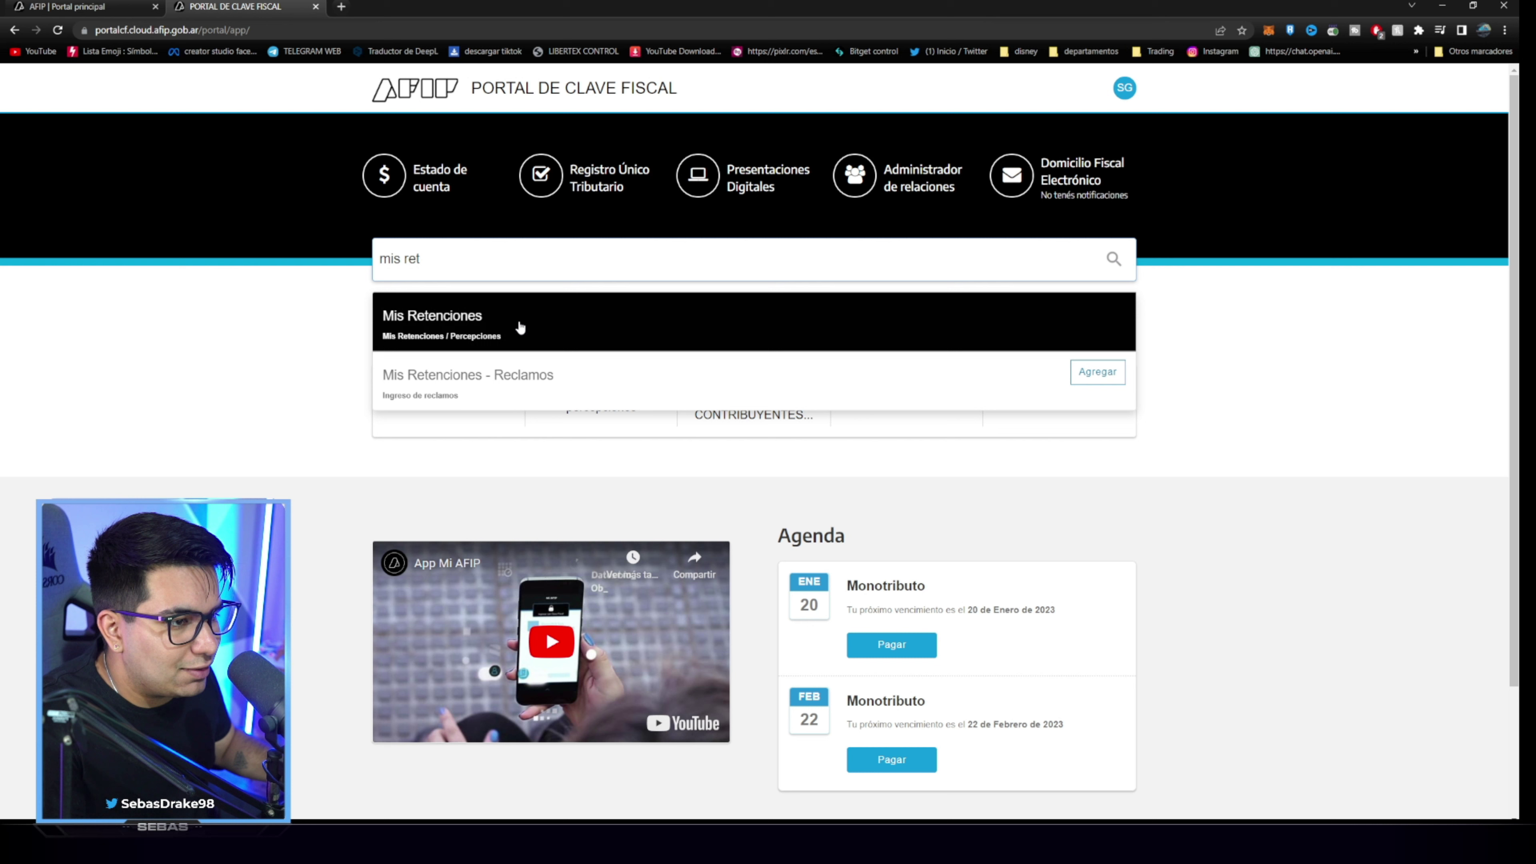
left_click(557, 329)
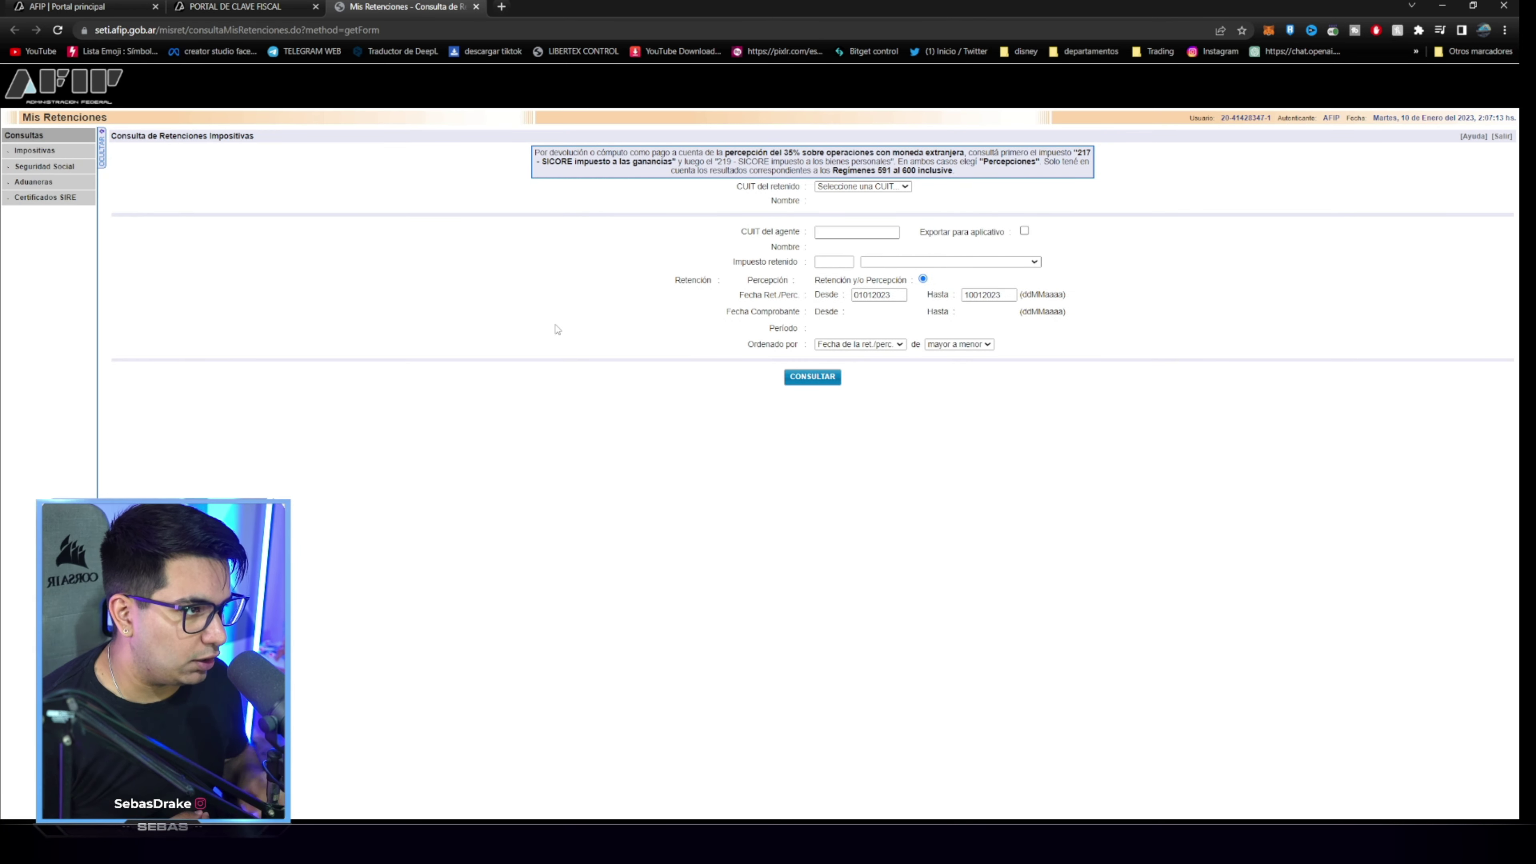
Select the taxpayer's CUIT, choose withheld tax 219 - SICORE-IMPTO S/ BS PERSONALES and restrict the query to Percepción.
left_click(850, 189)
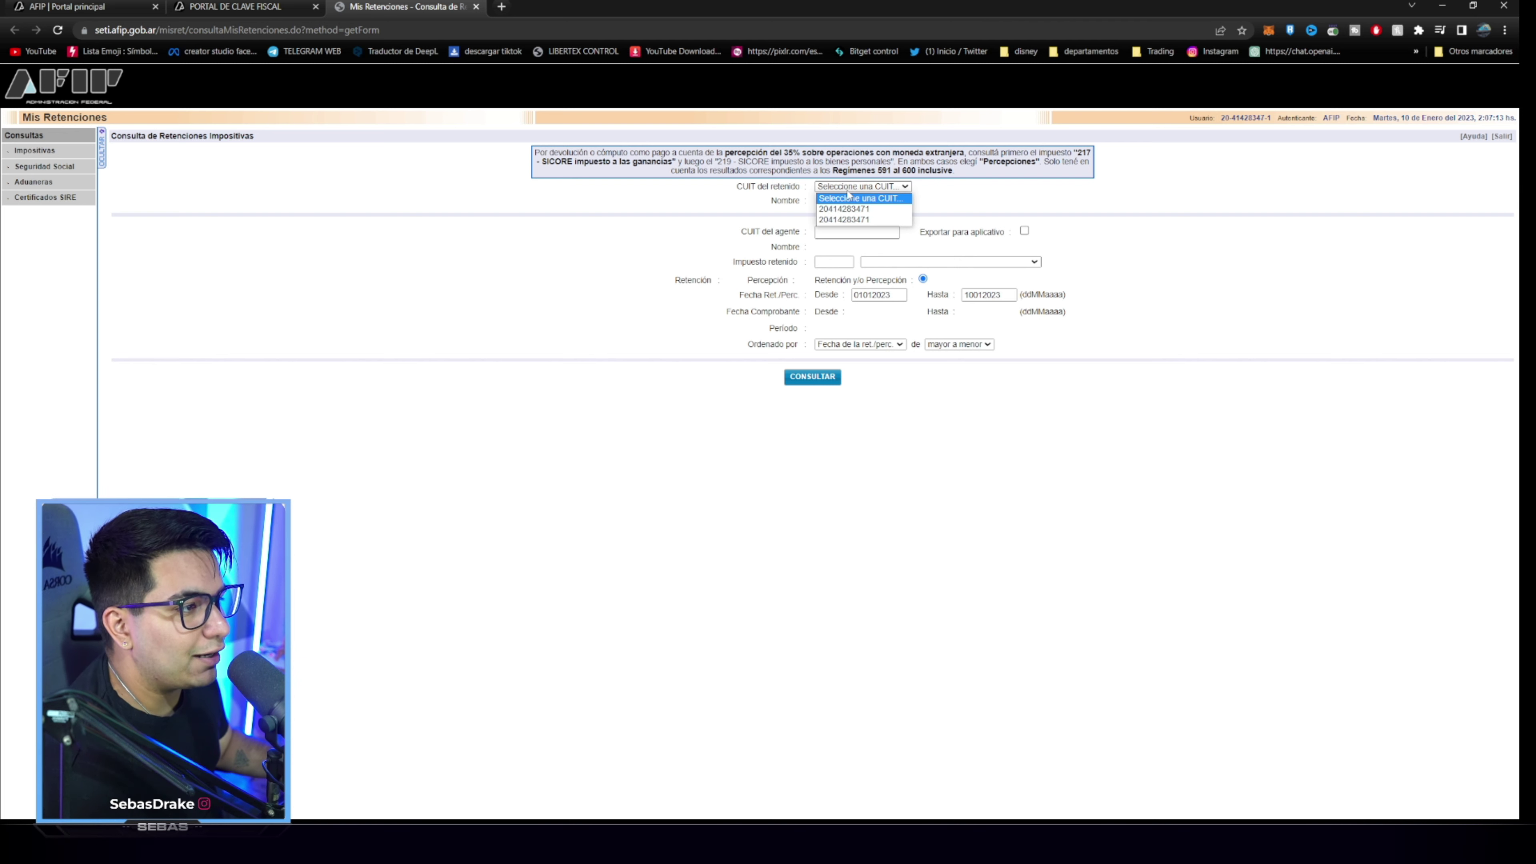
left_click(889, 211)
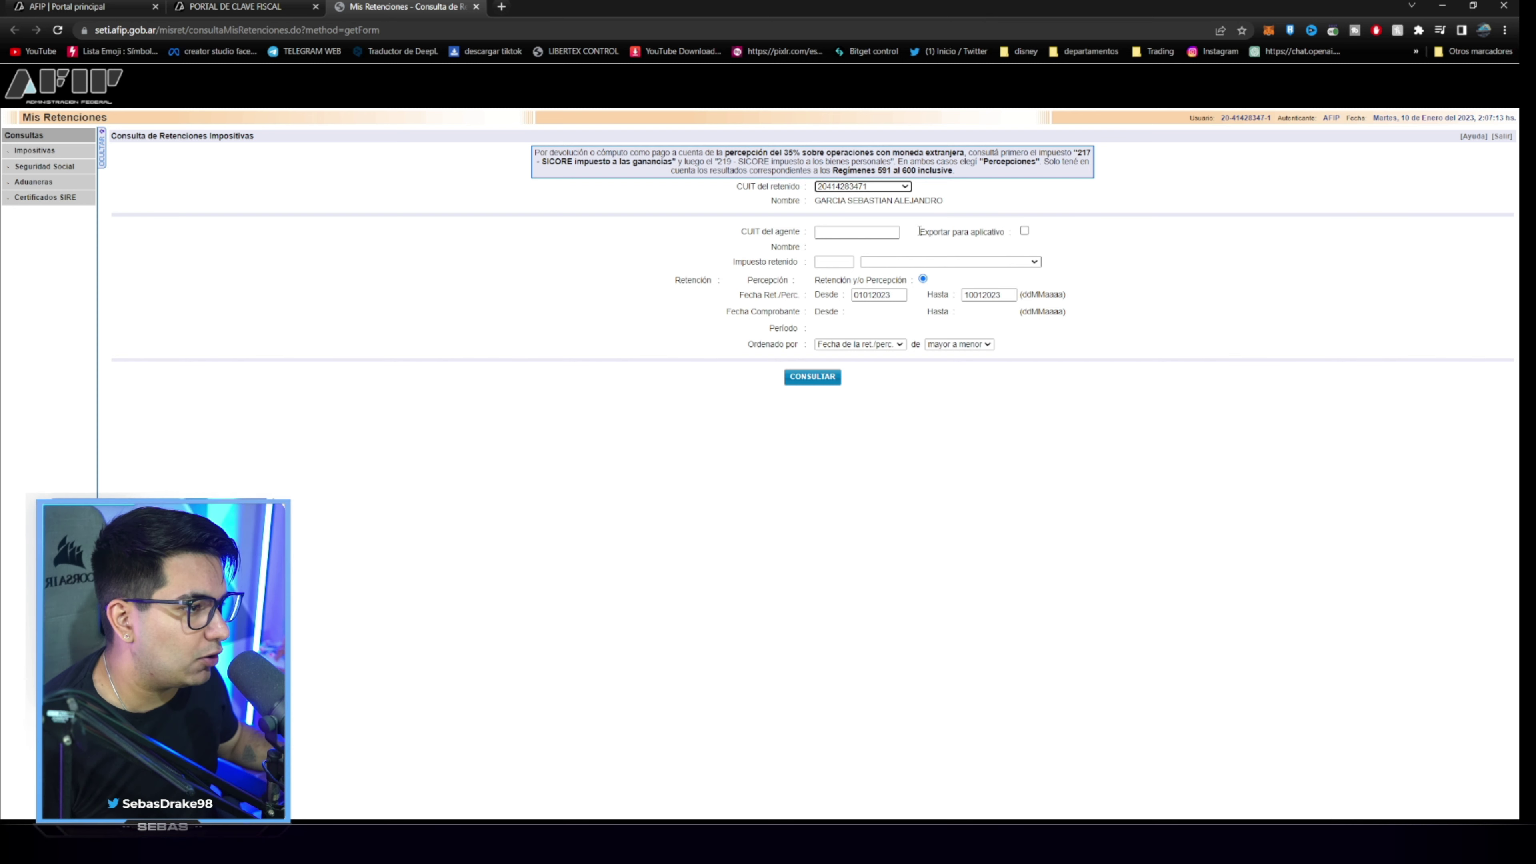
left_click(904, 262)
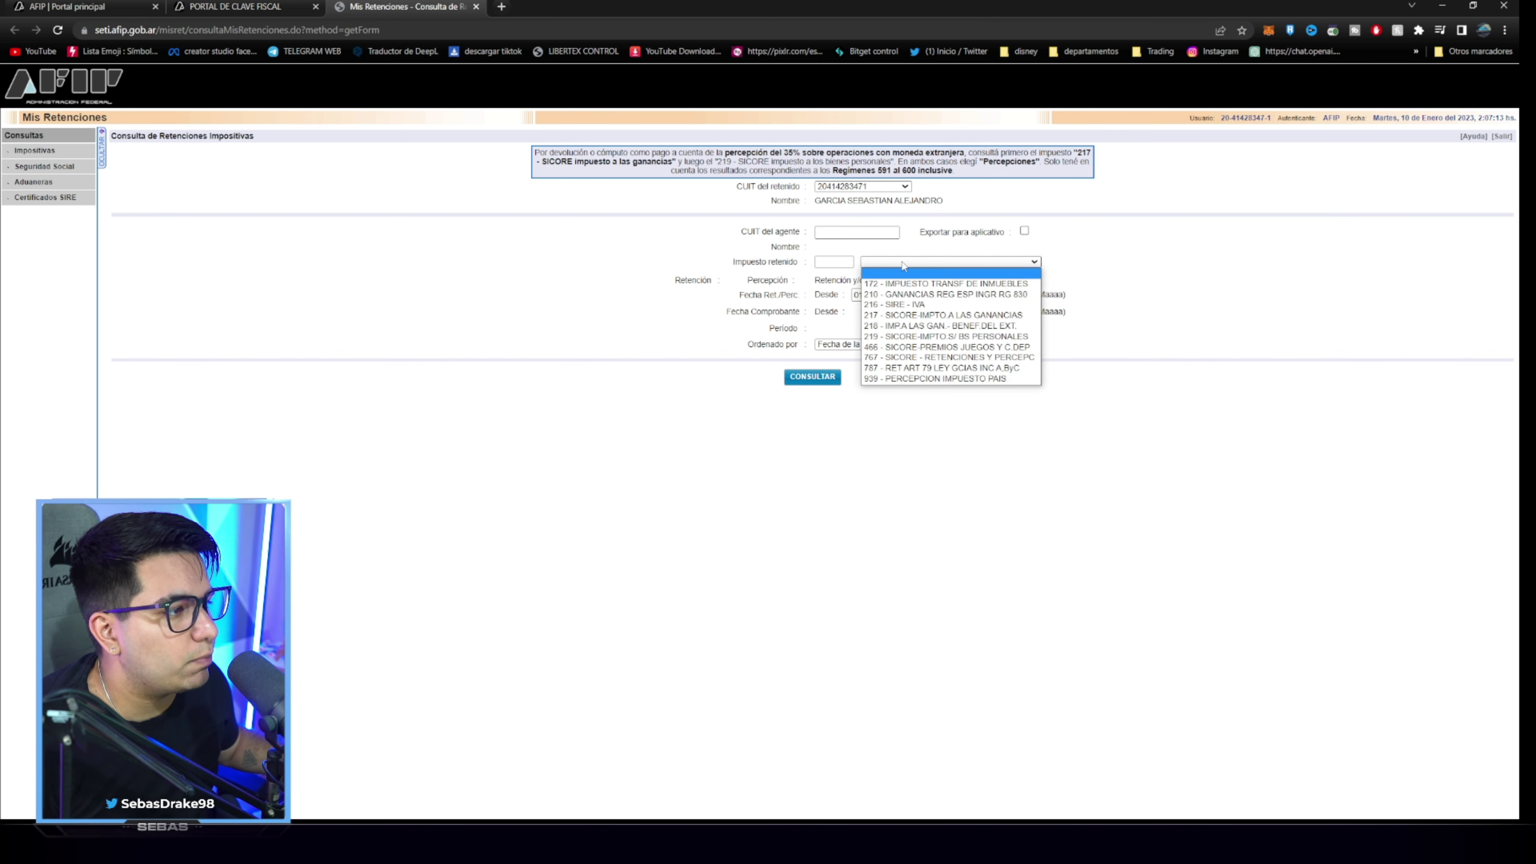
left_click(947, 336)
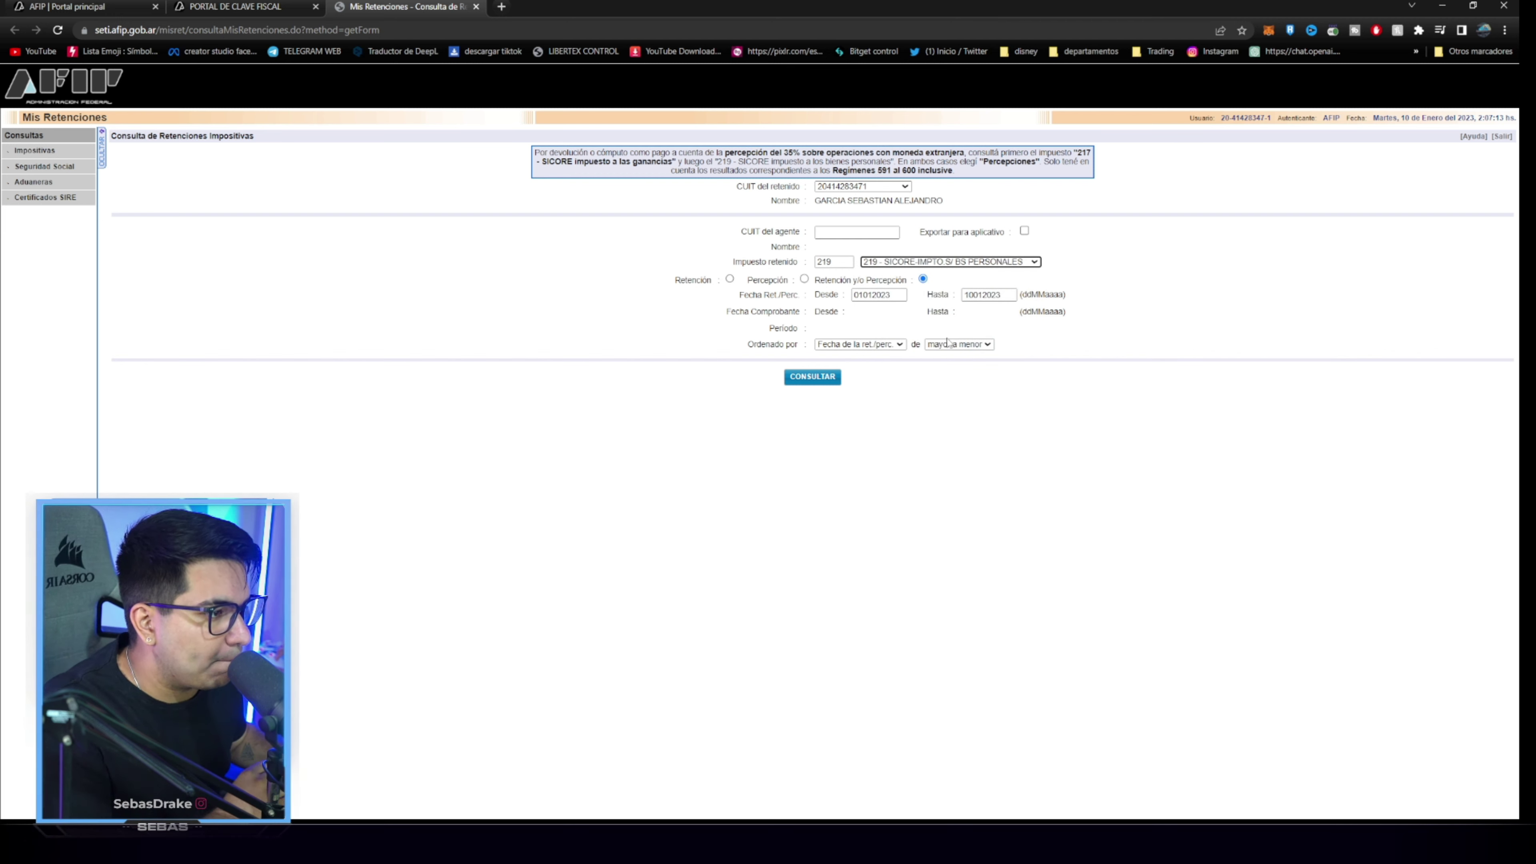
left_click(804, 280)
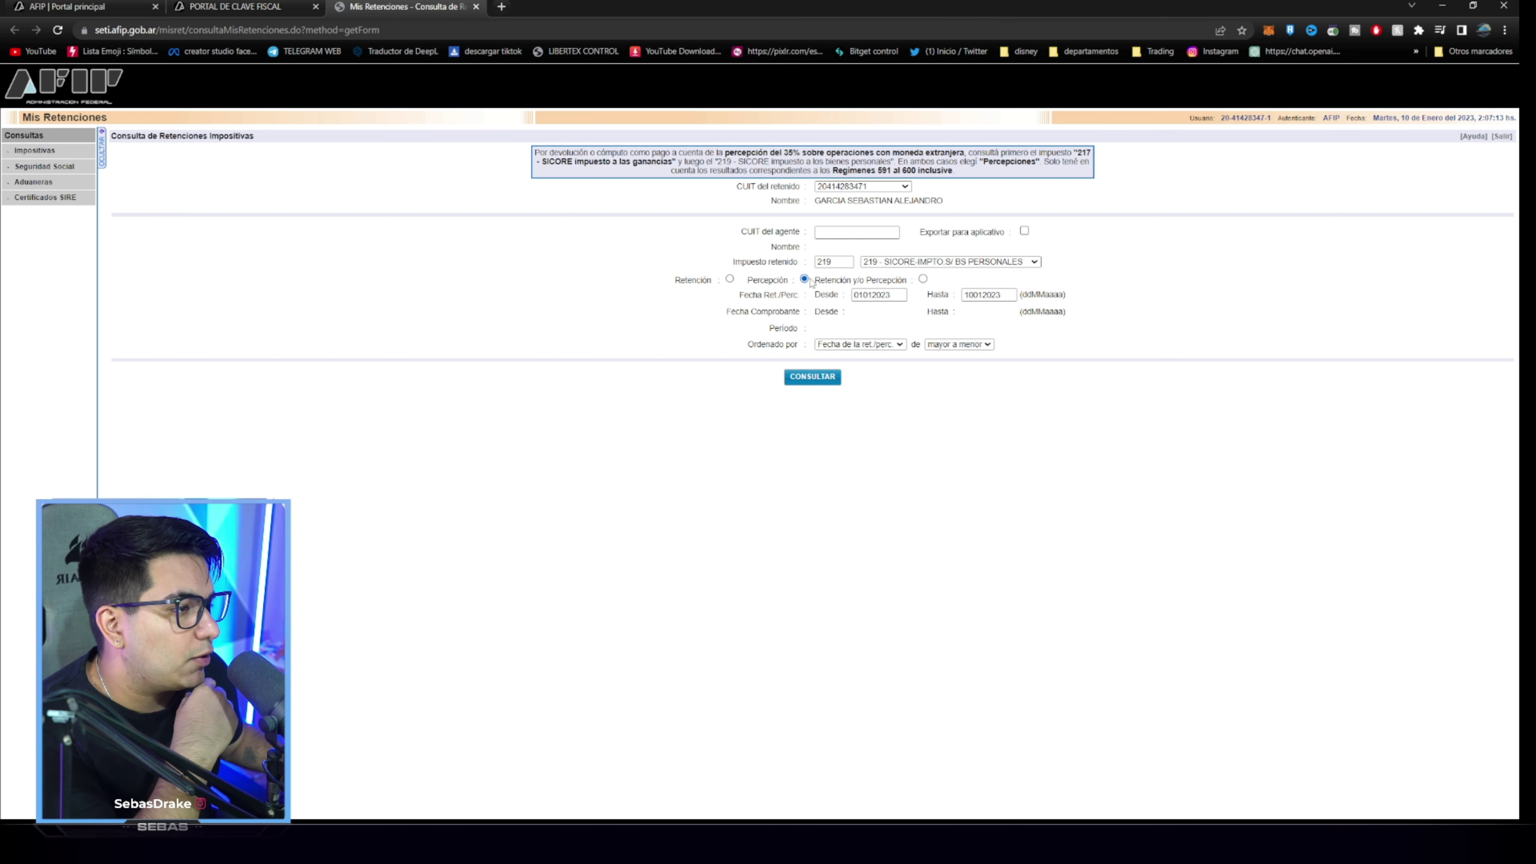
Set the start date of the withholding/perception range to 01012022 and the end date's year to 2022.
double_click(905, 295)
key("BackSpace")
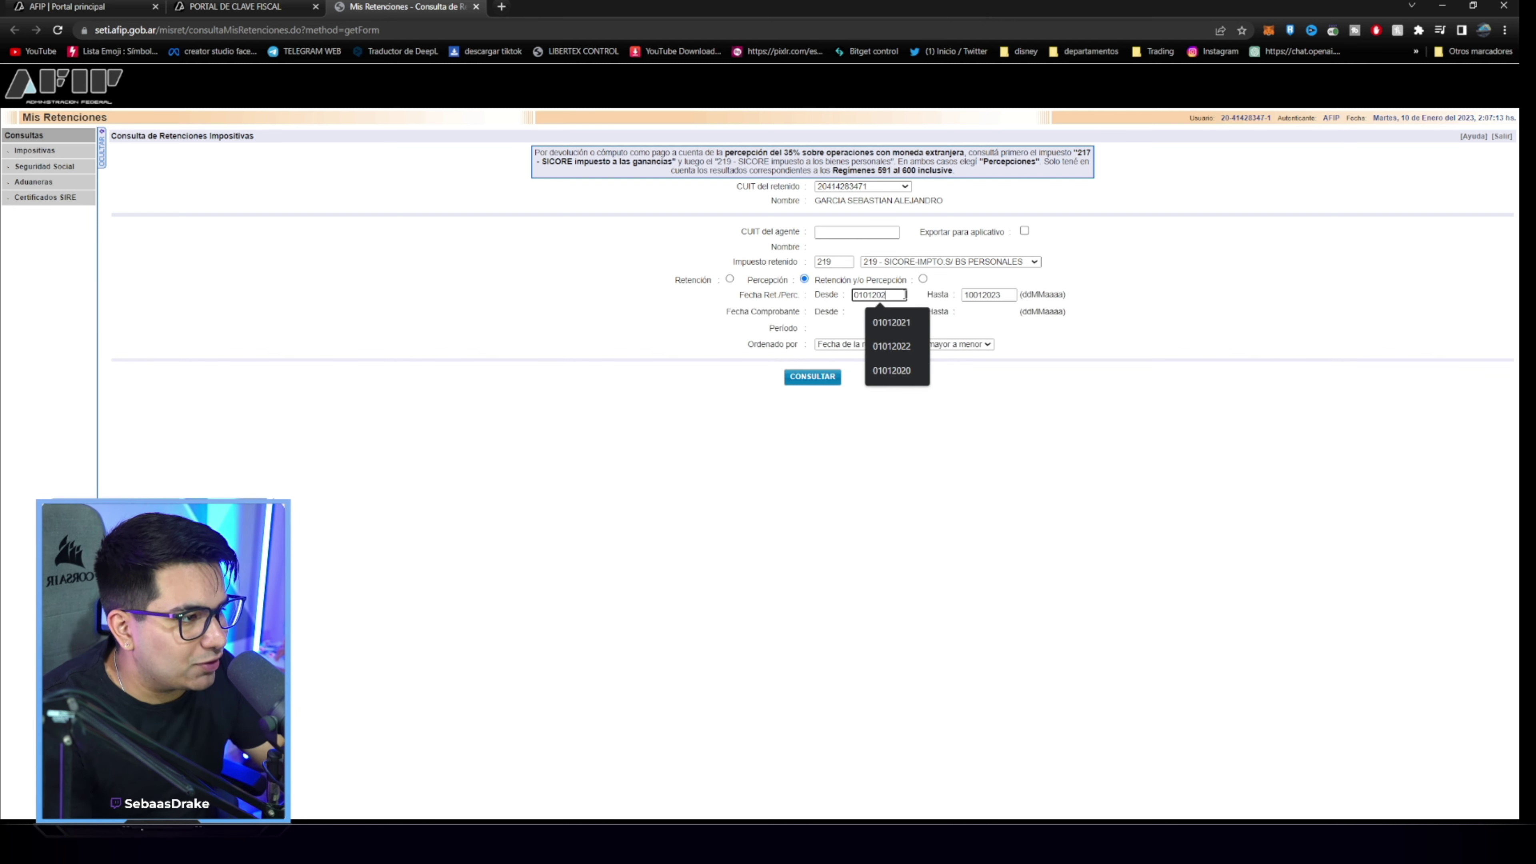
type("2")
left_click(1005, 295)
key("BackSpace")
type("2")
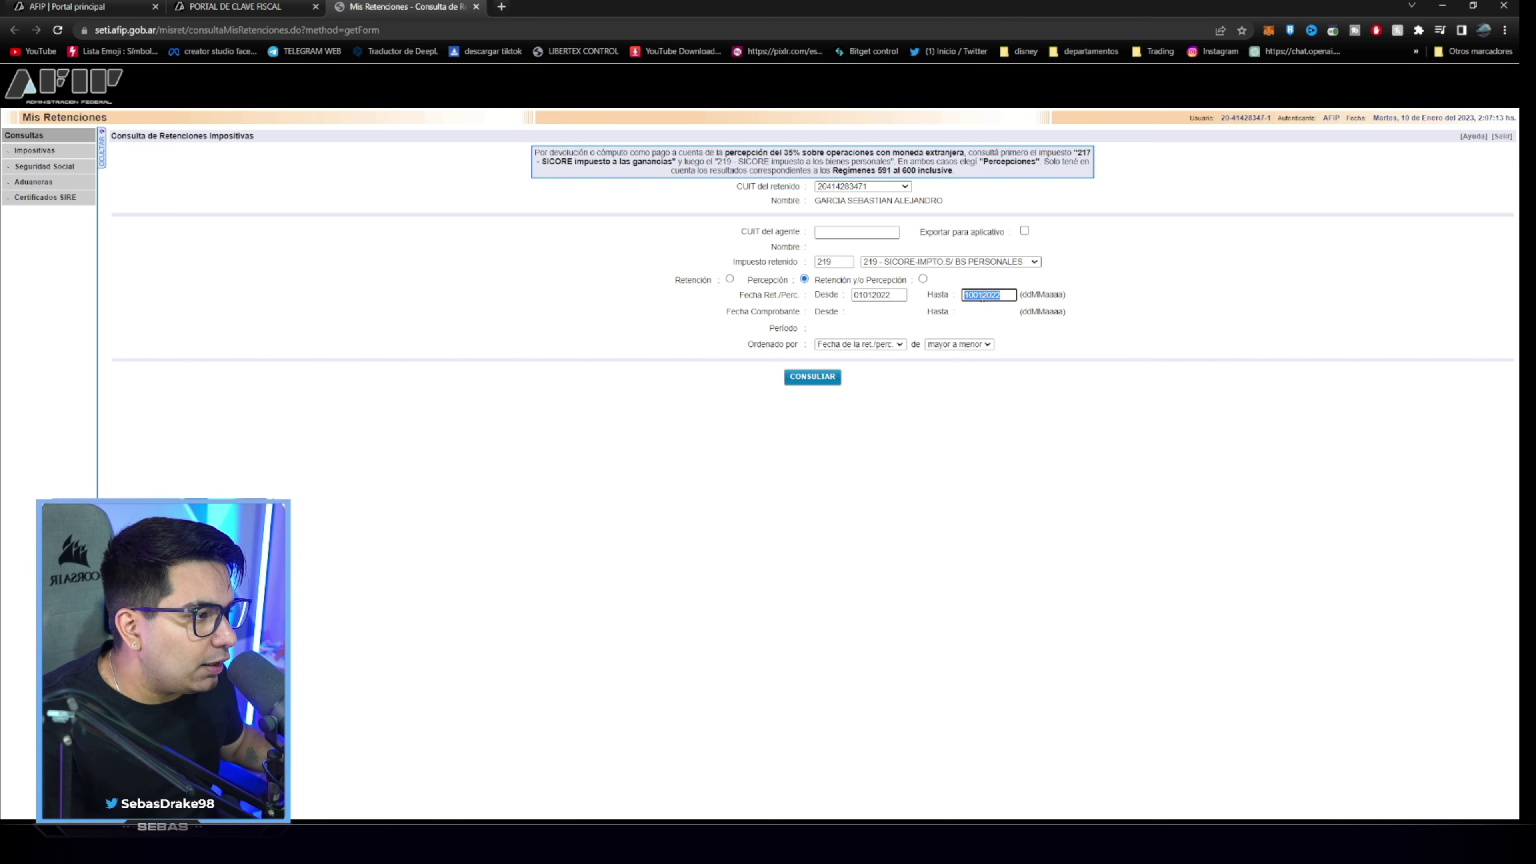
Set the end date of the range to 01122022, run the query and check the period and grand total.
left_click(983, 295)
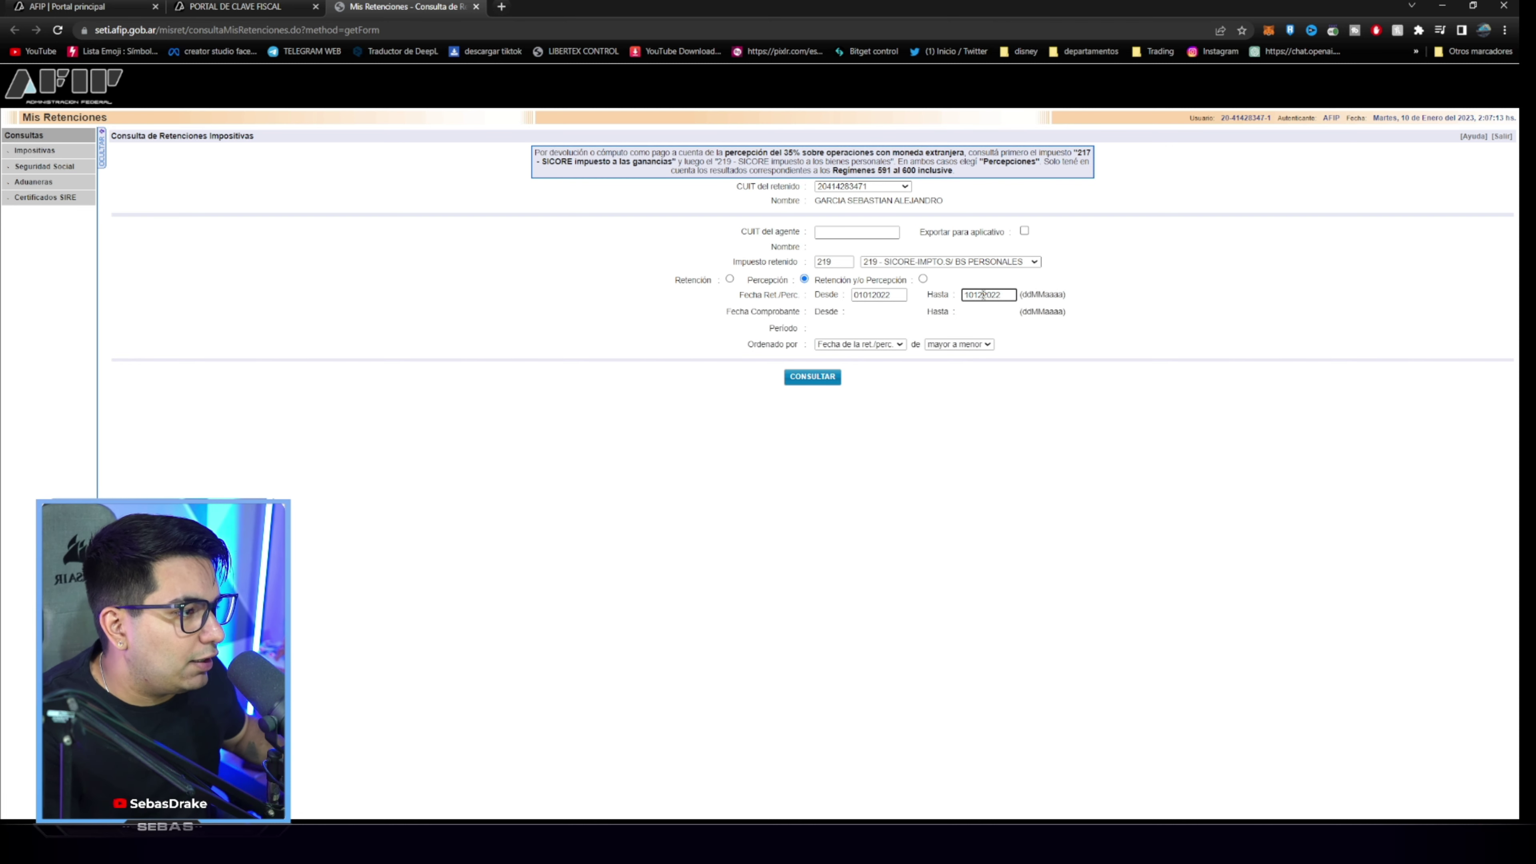
key("BackSpace")
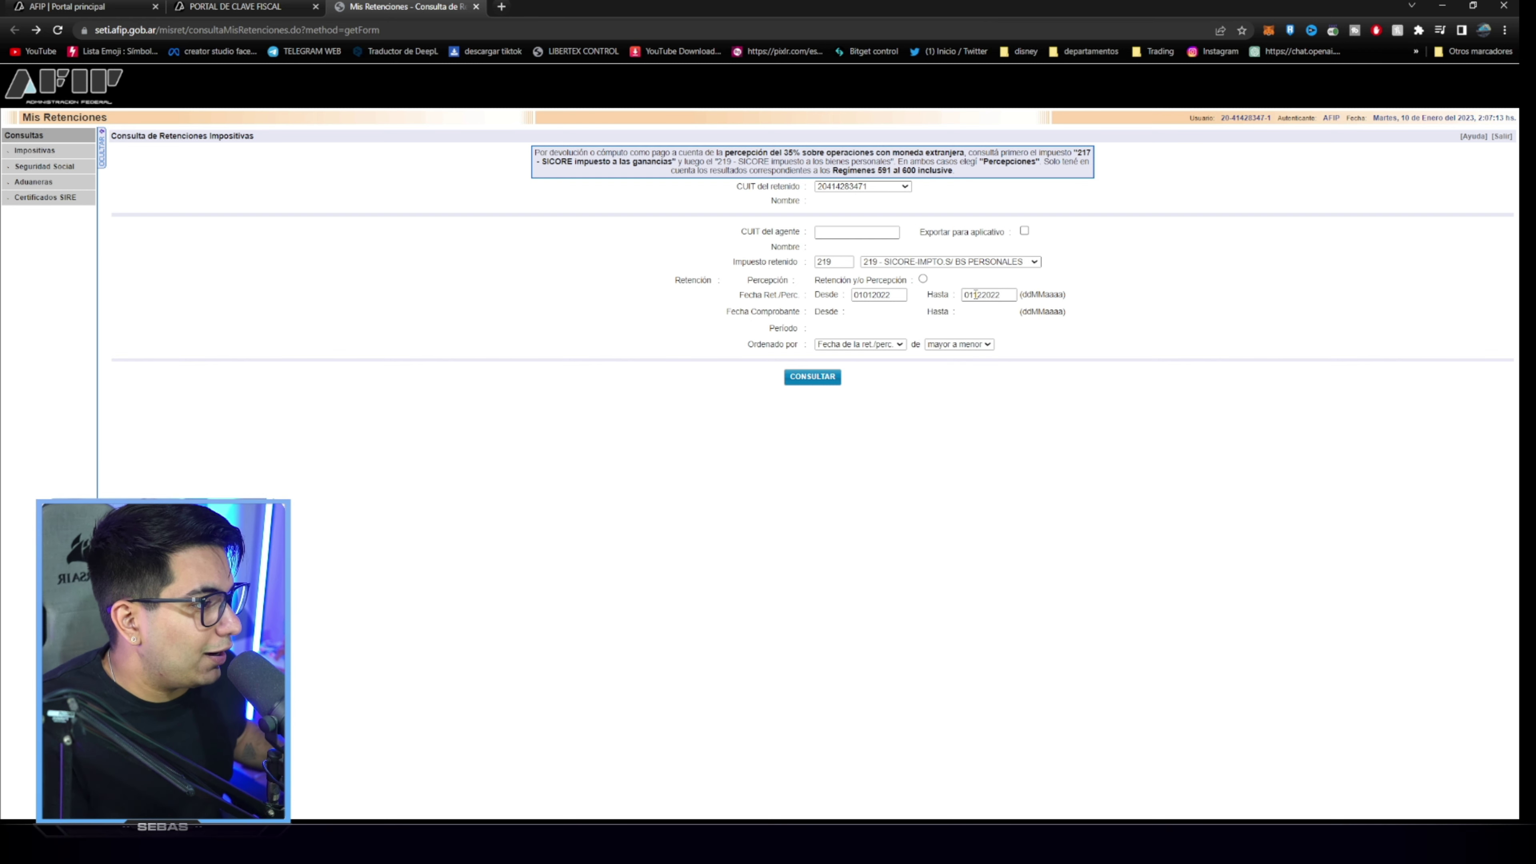
left_click_drag(964, 295, 1018, 307)
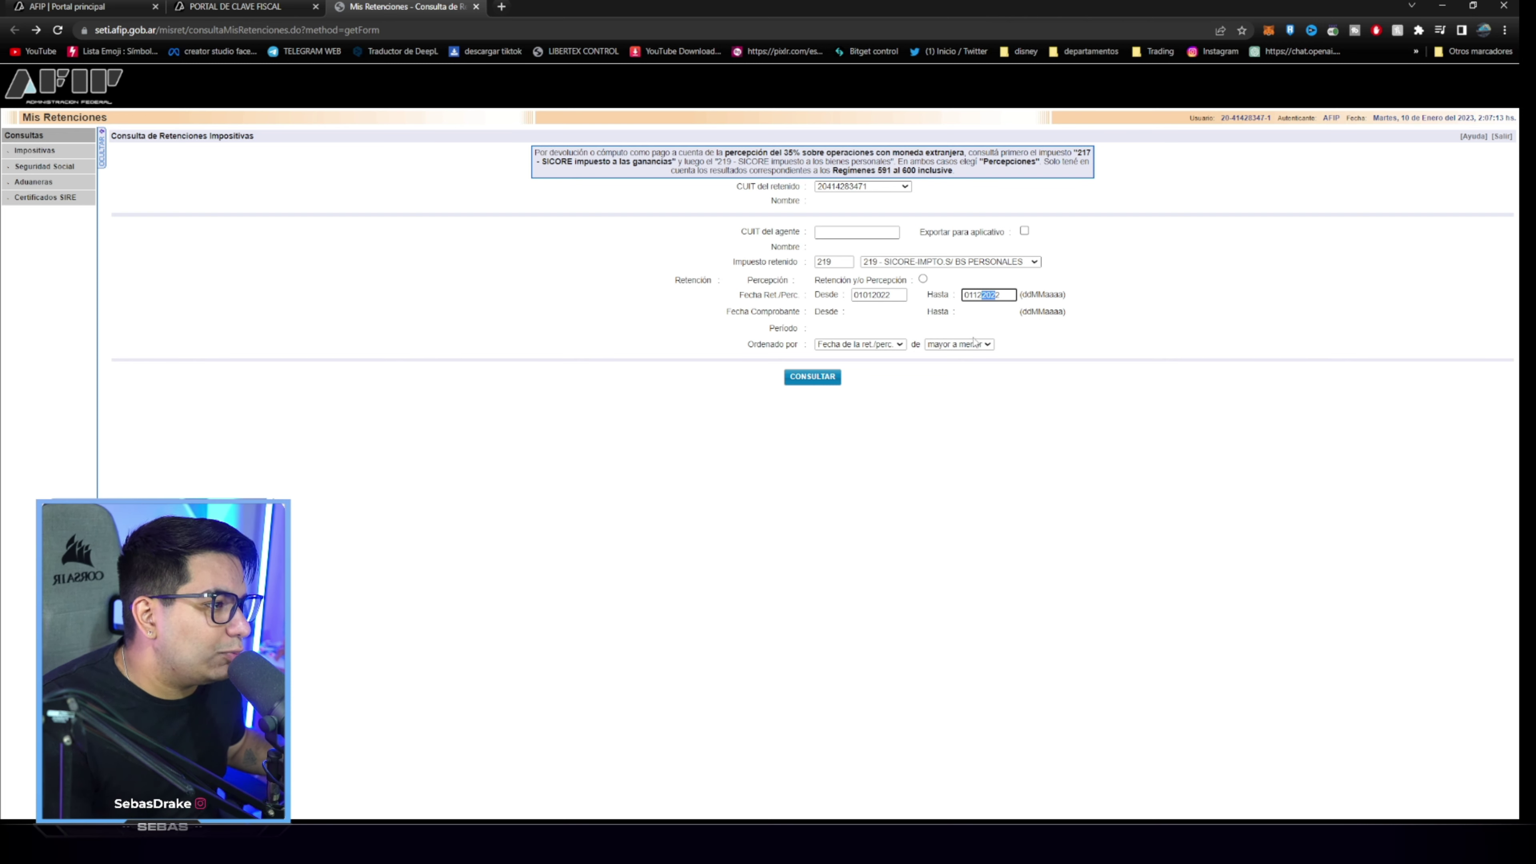
left_click(989, 433)
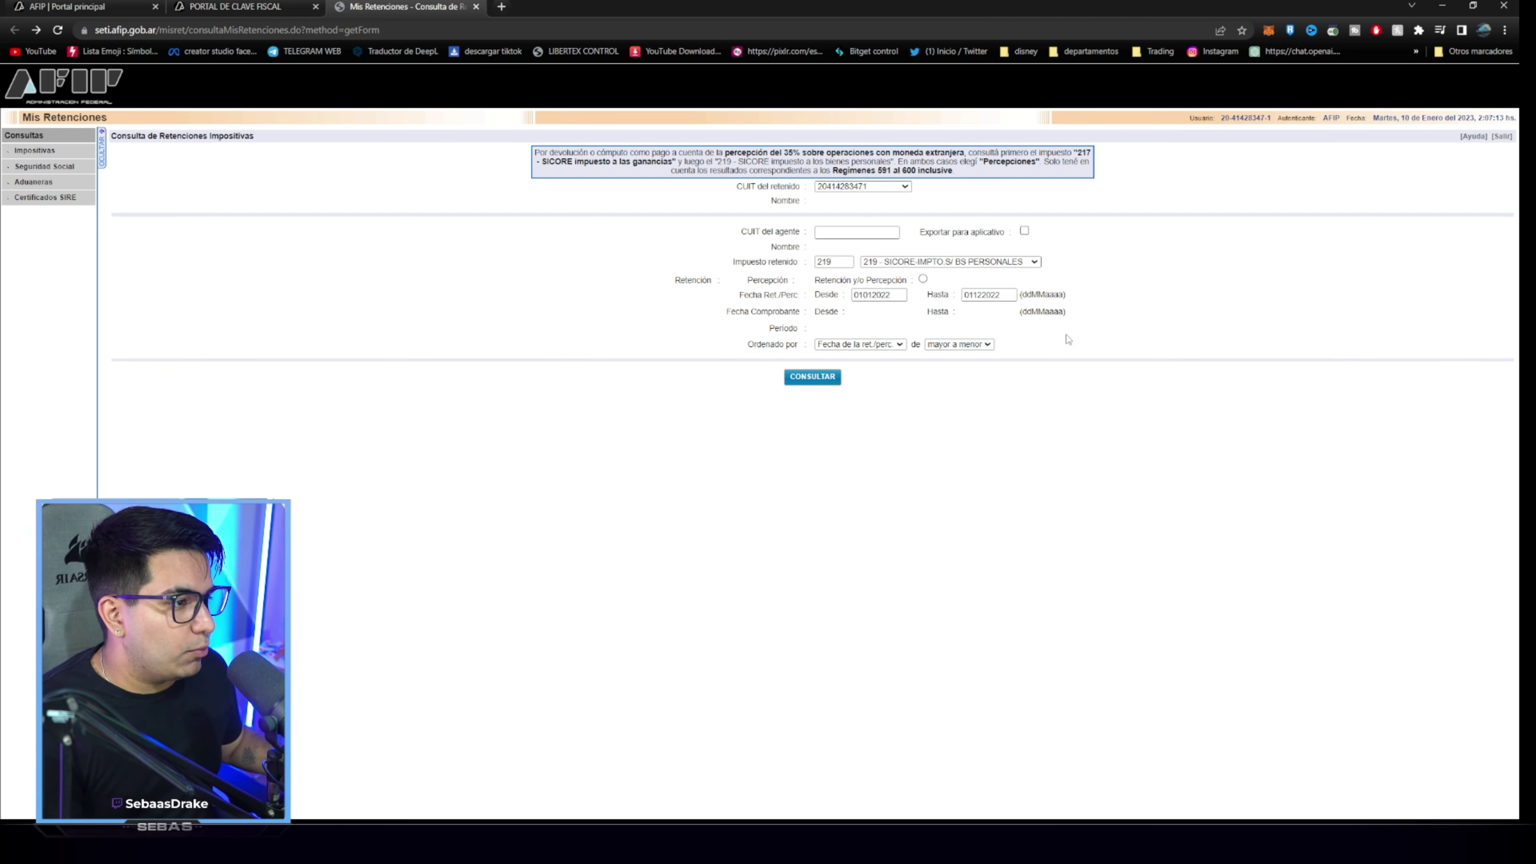
left_click(811, 380)
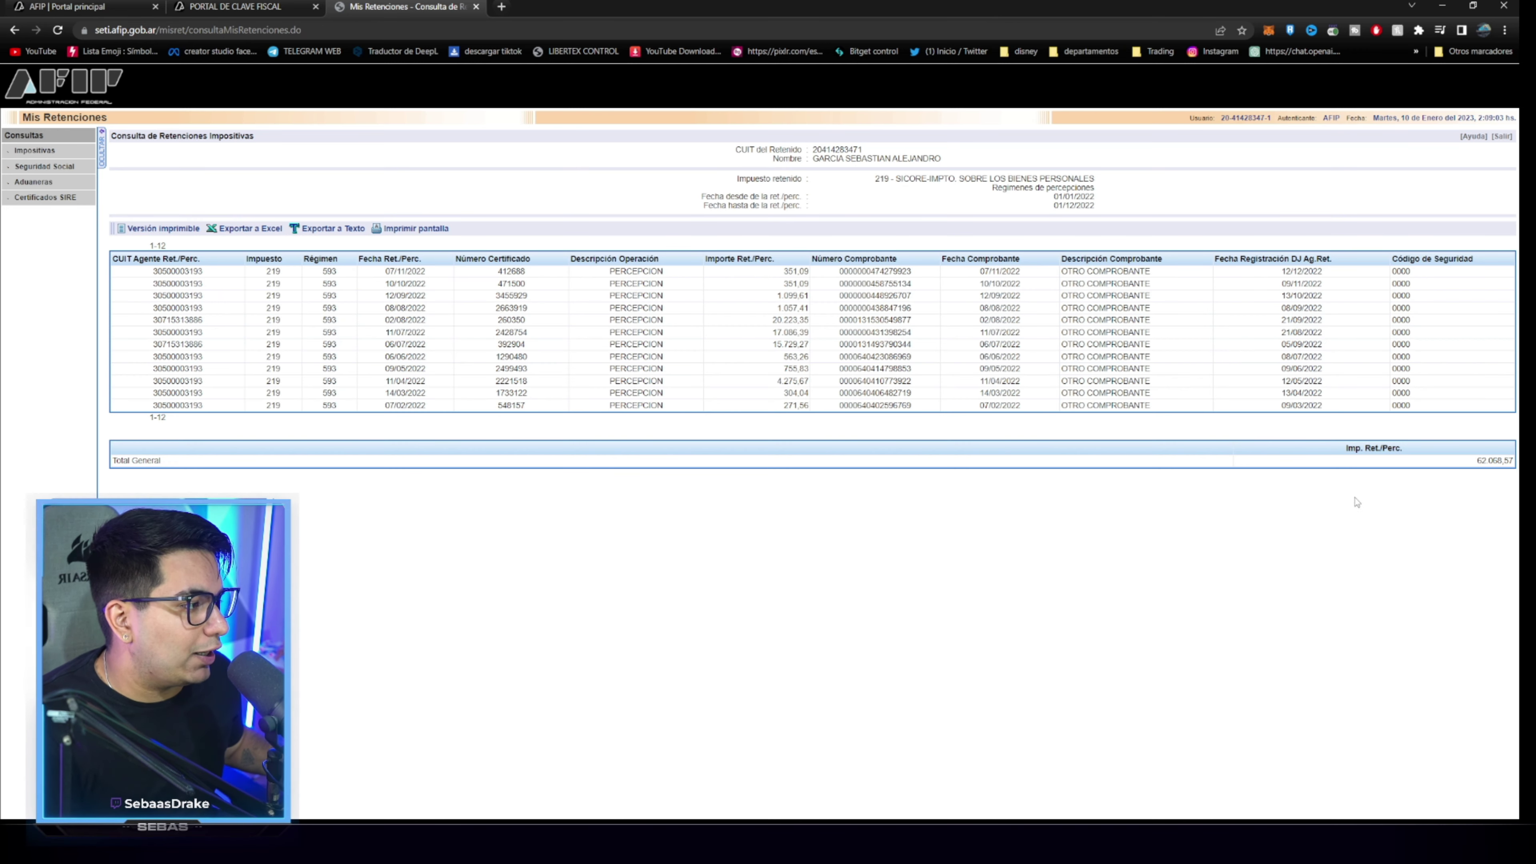
left_click_drag(1054, 197, 1110, 211)
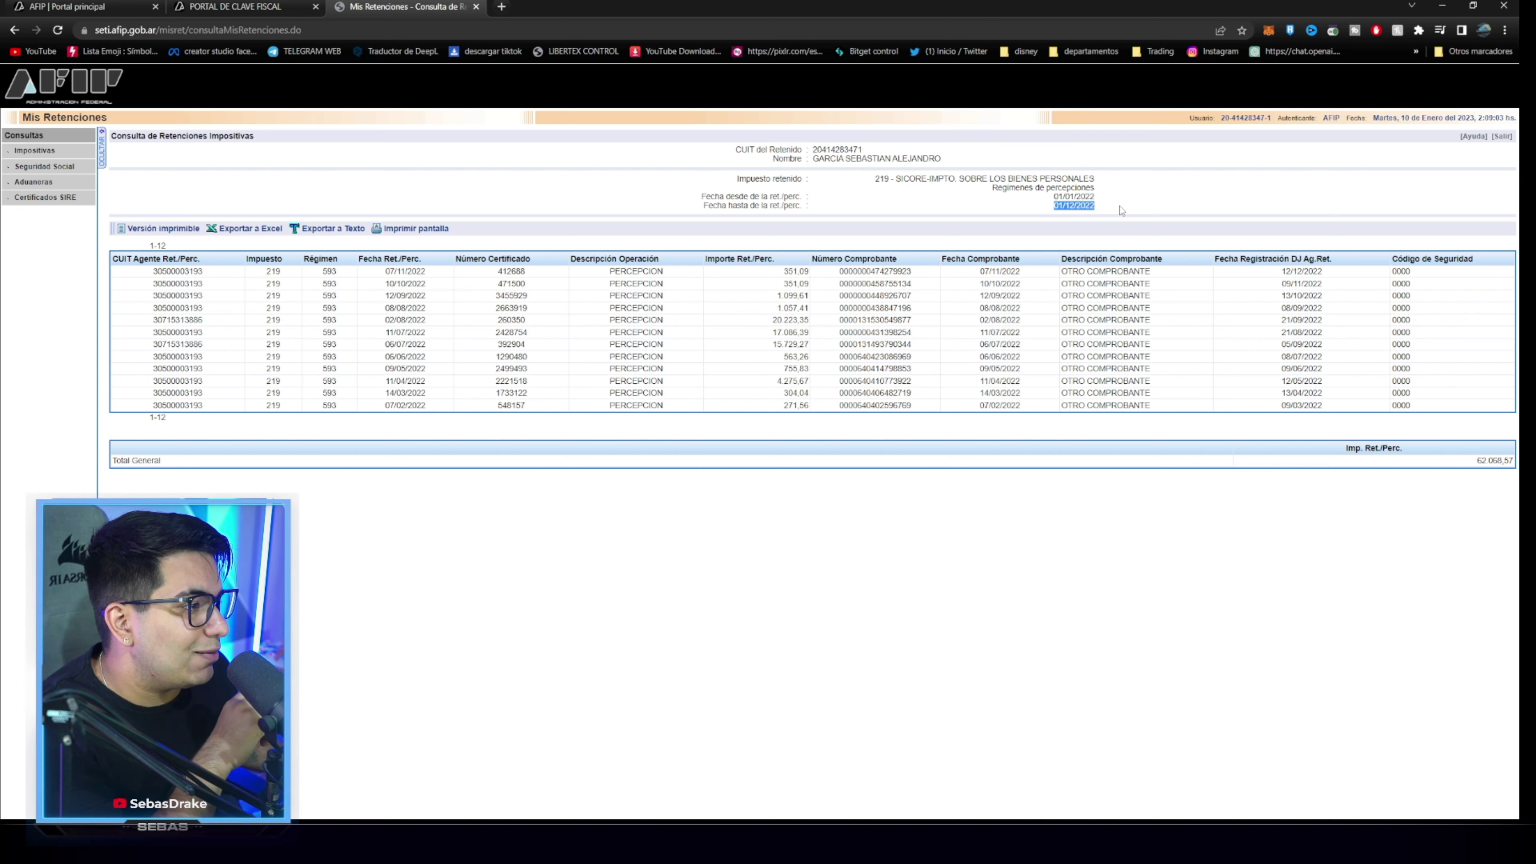
left_click(1487, 484)
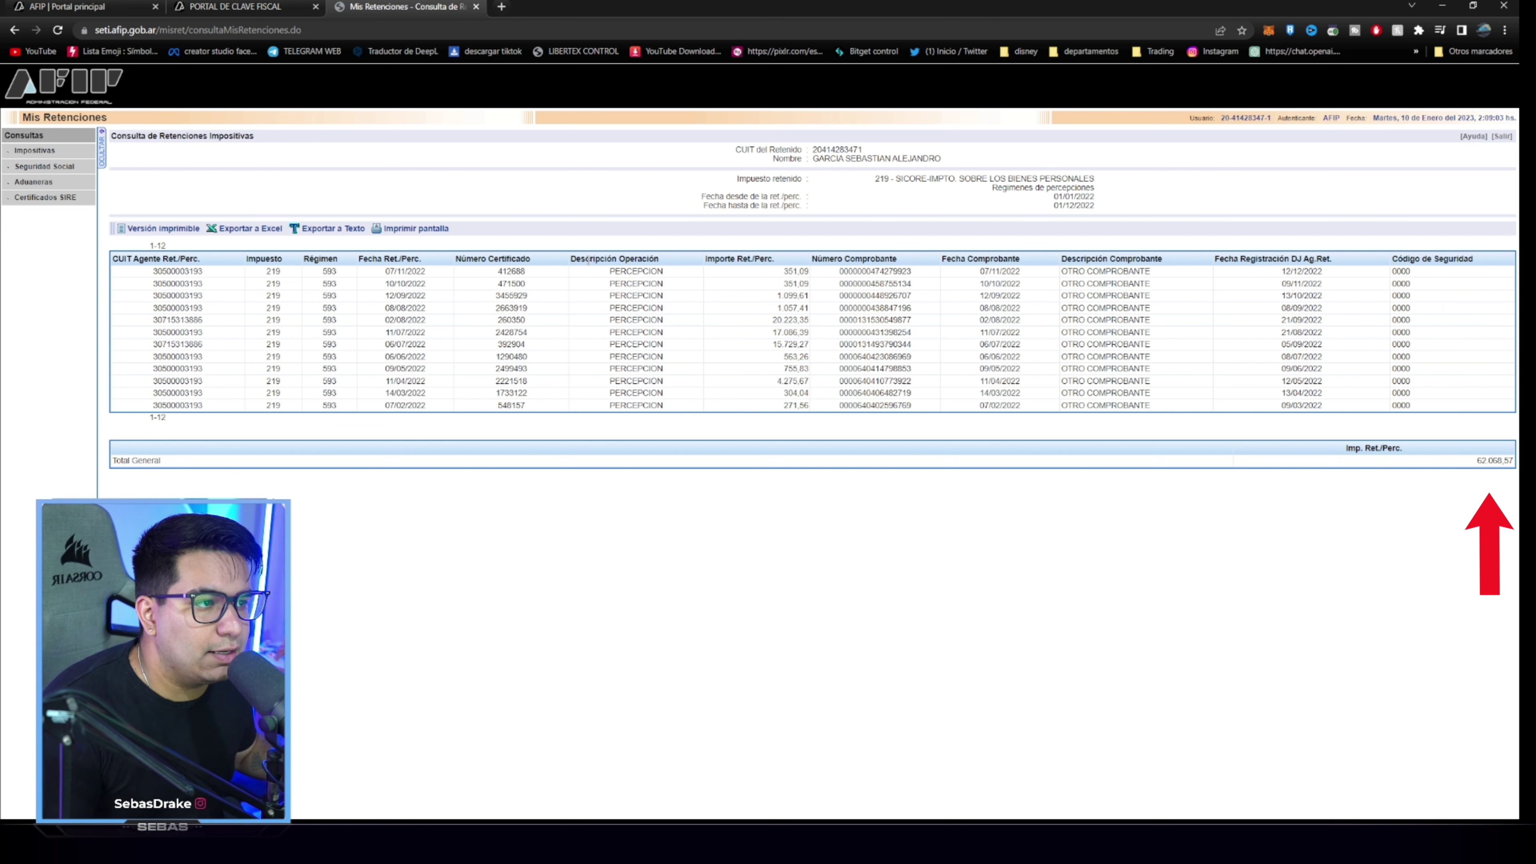
Return to the query form, change the end date to 30122022, rerun the query and check the grand total.
left_click(15, 29)
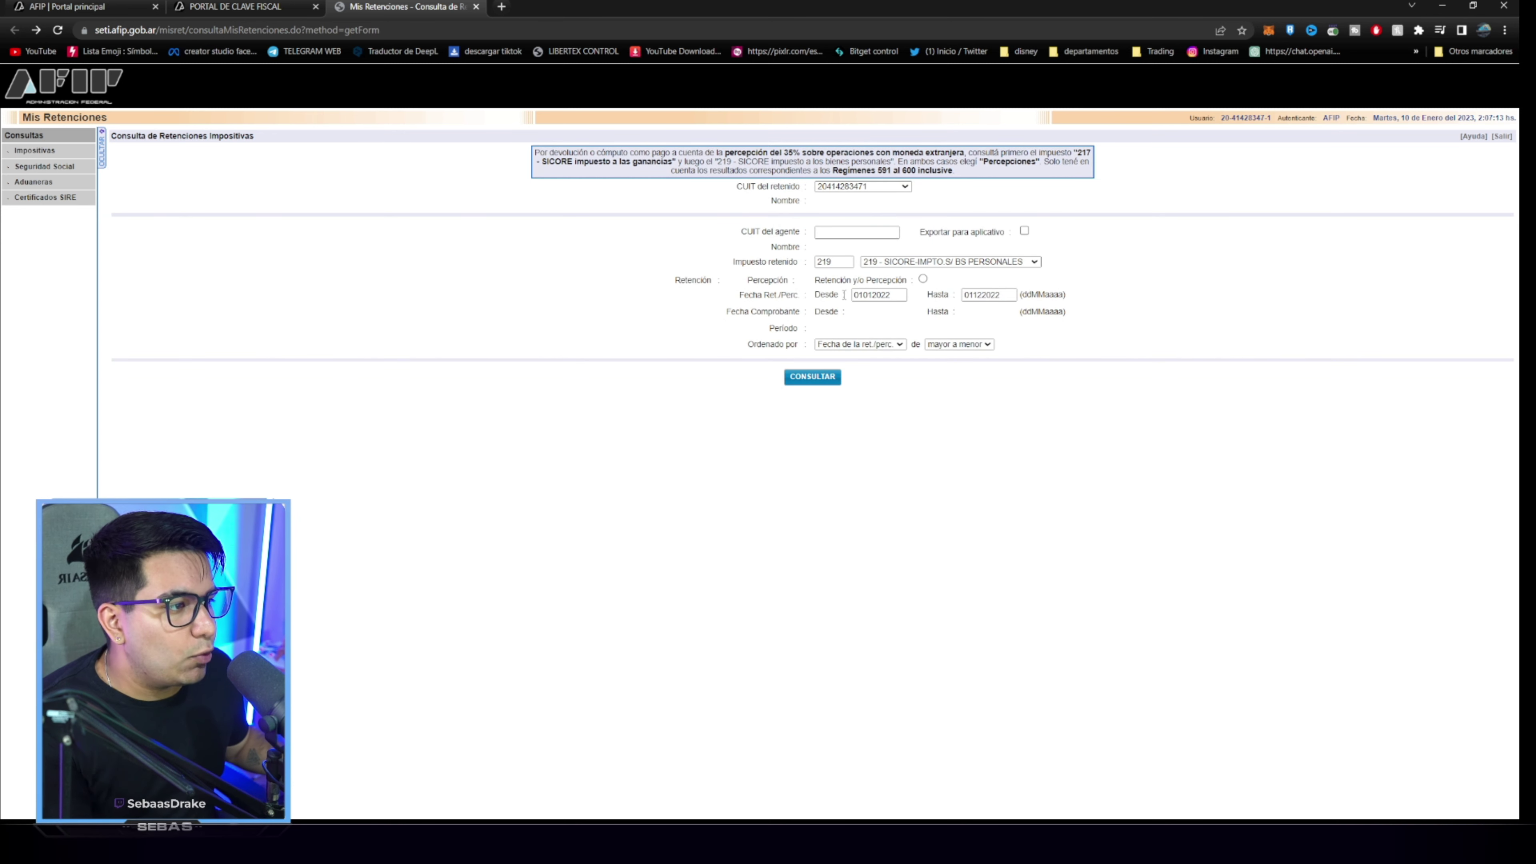
left_click(977, 296)
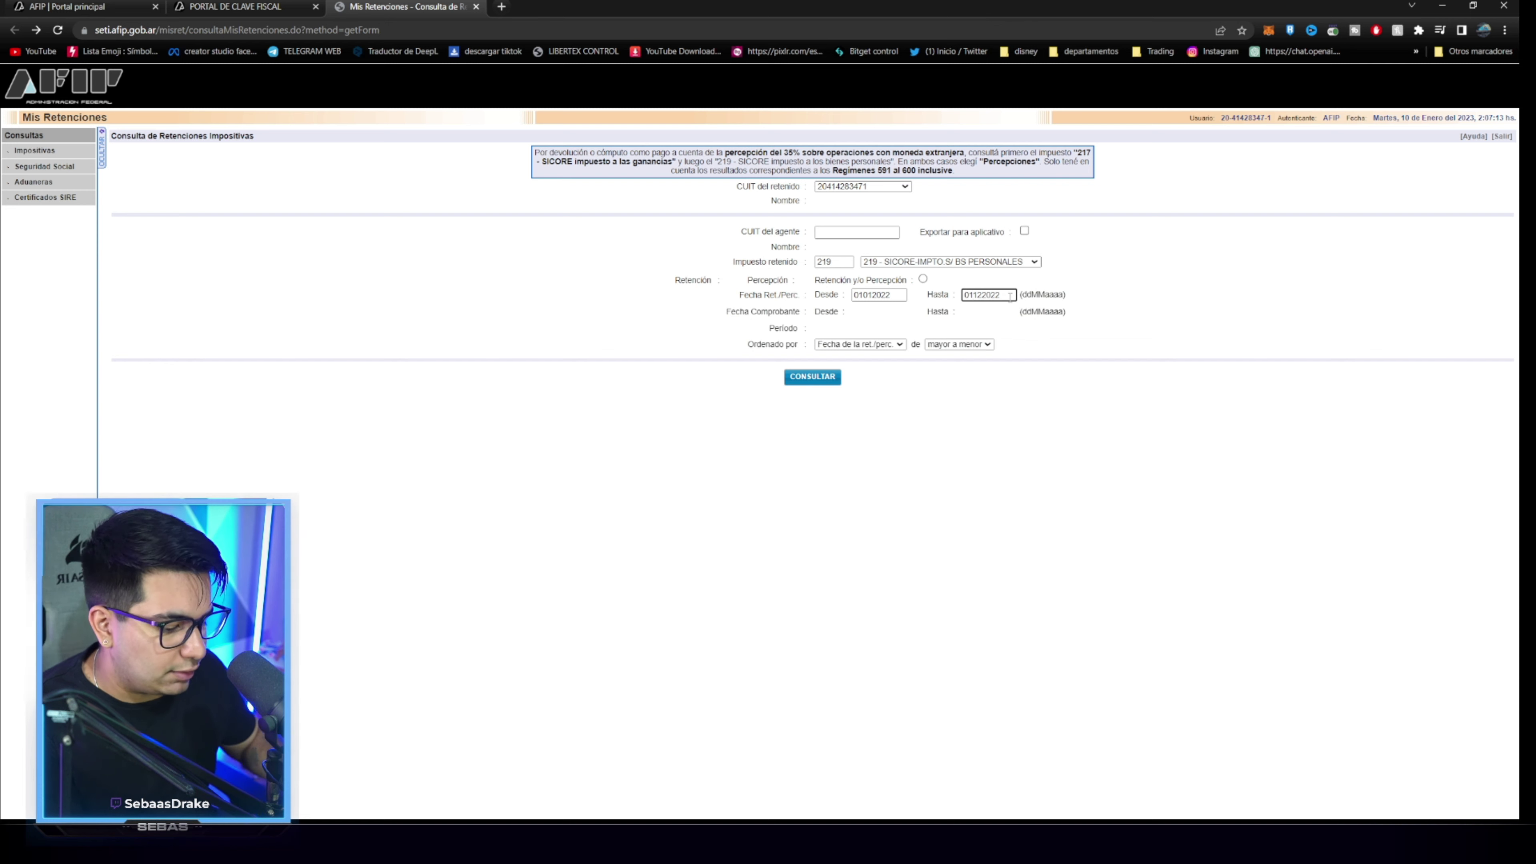
key("BackSpace")
key("BackSpace")
type("30")
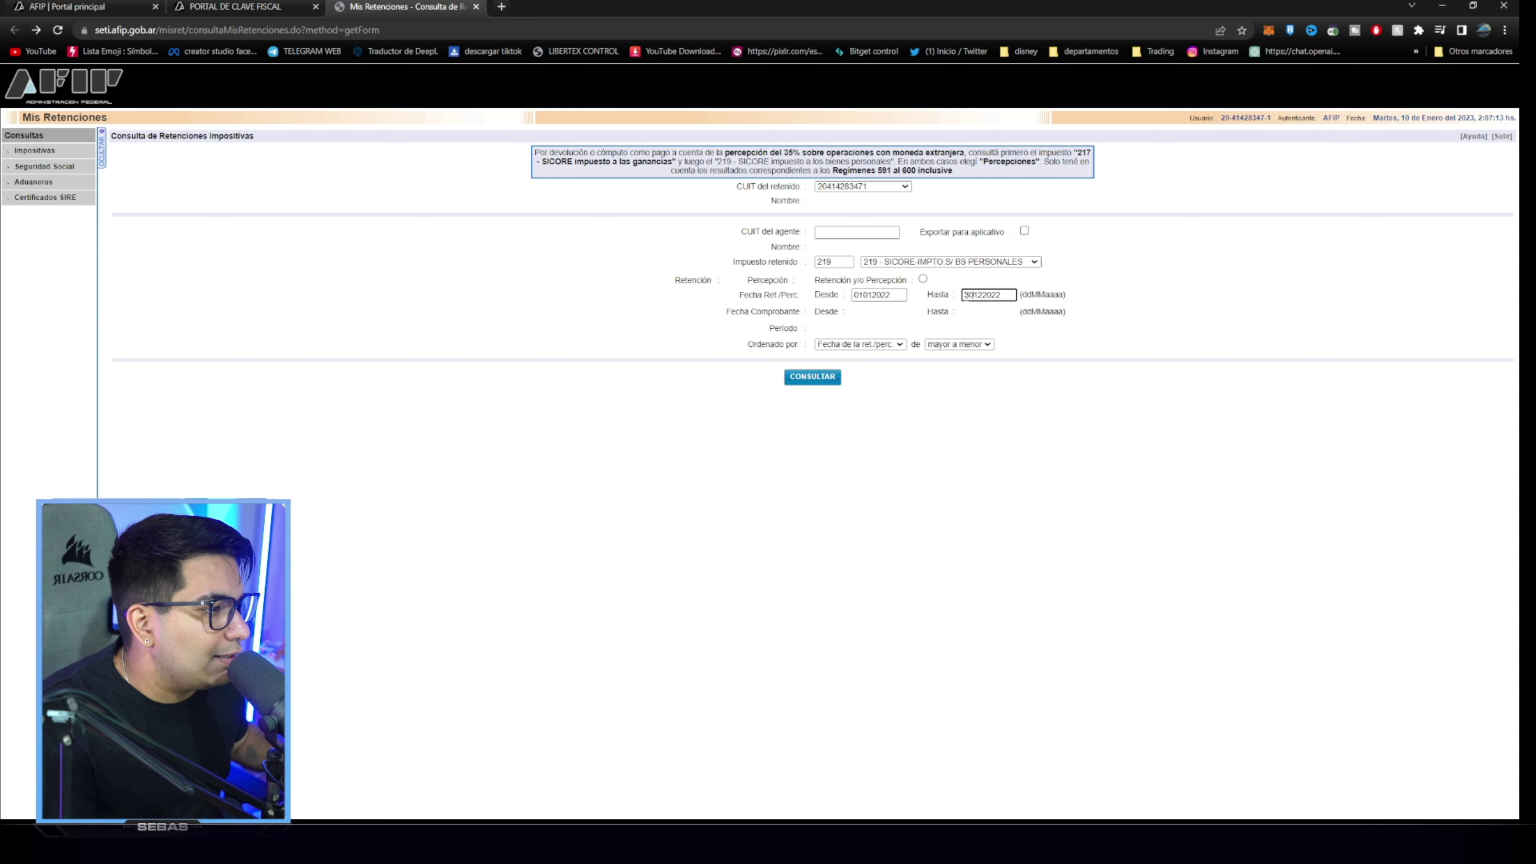
left_click(1002, 388)
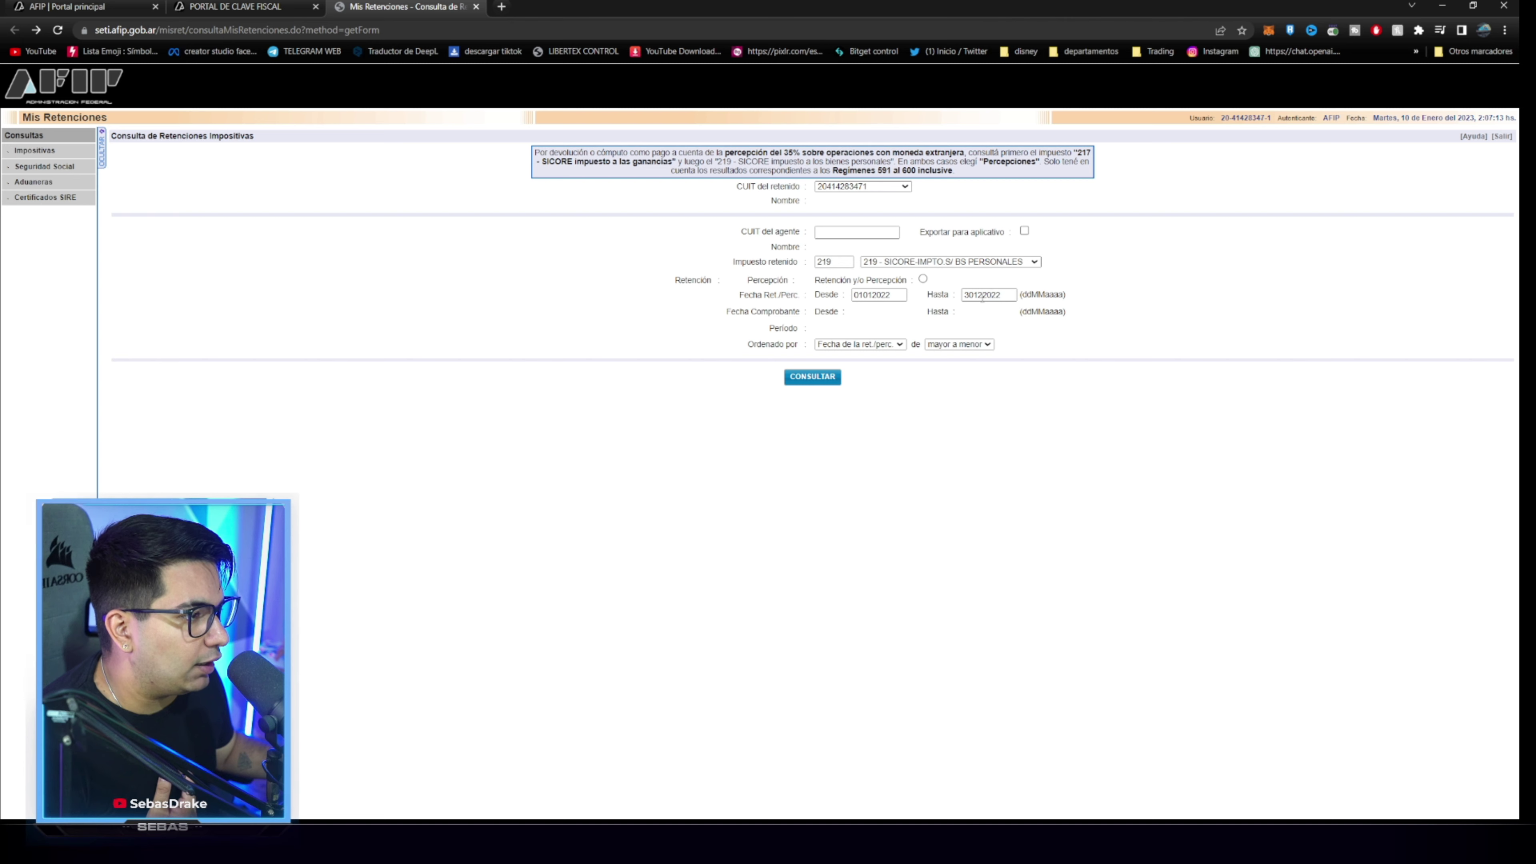
left_click(812, 377)
left_click_drag(1466, 484, 1510, 485)
left_click(1489, 525)
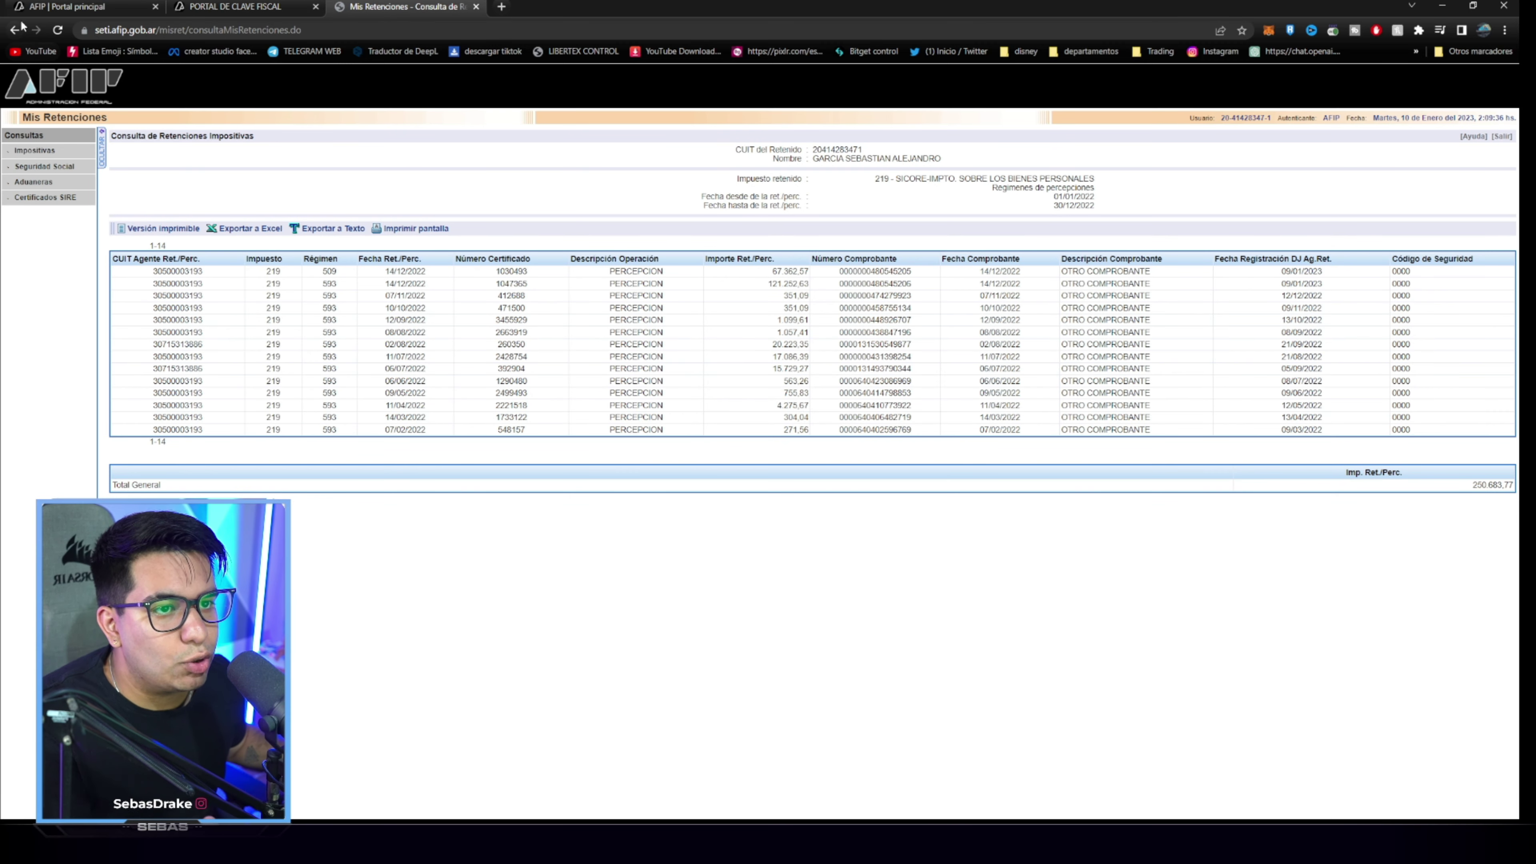
Return to the query form, choose withheld tax 217 - SICORE-IMPTO A LAS GANANCIAS and run the perceptions query.
left_click(18, 30)
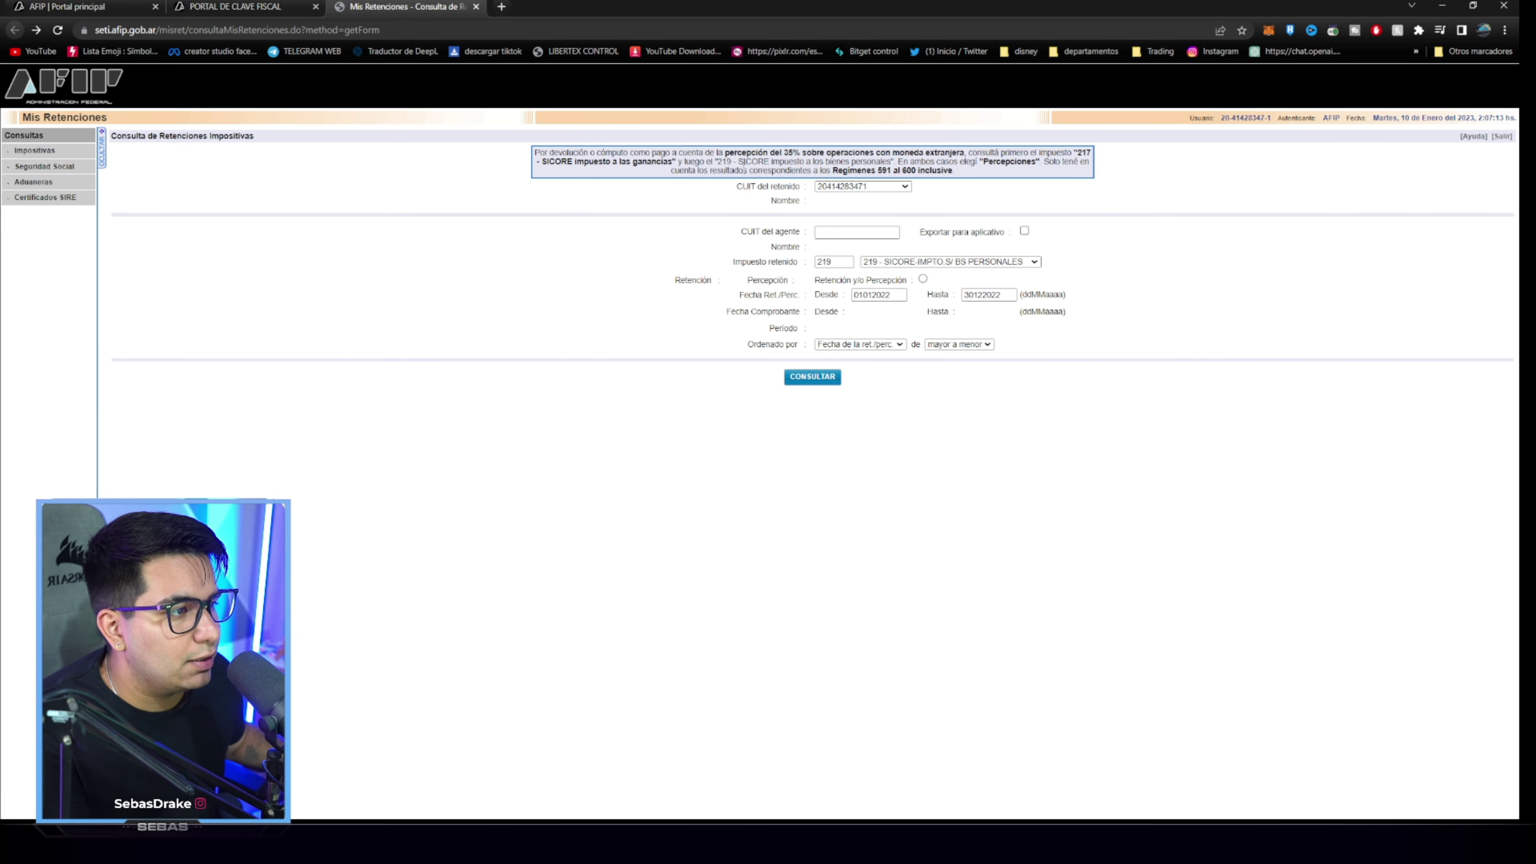
left_click(928, 264)
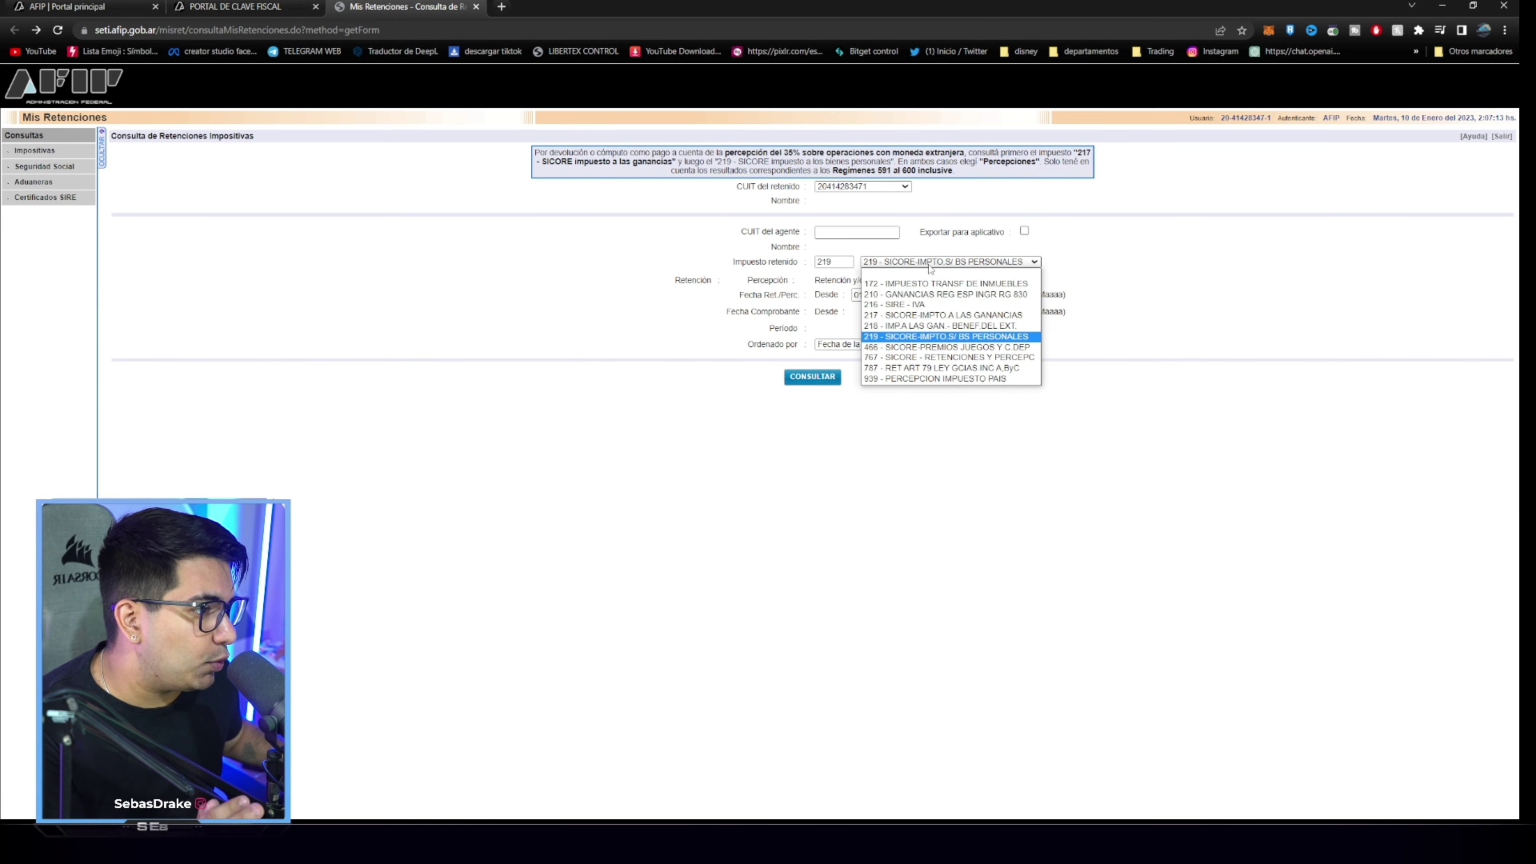
left_click(909, 315)
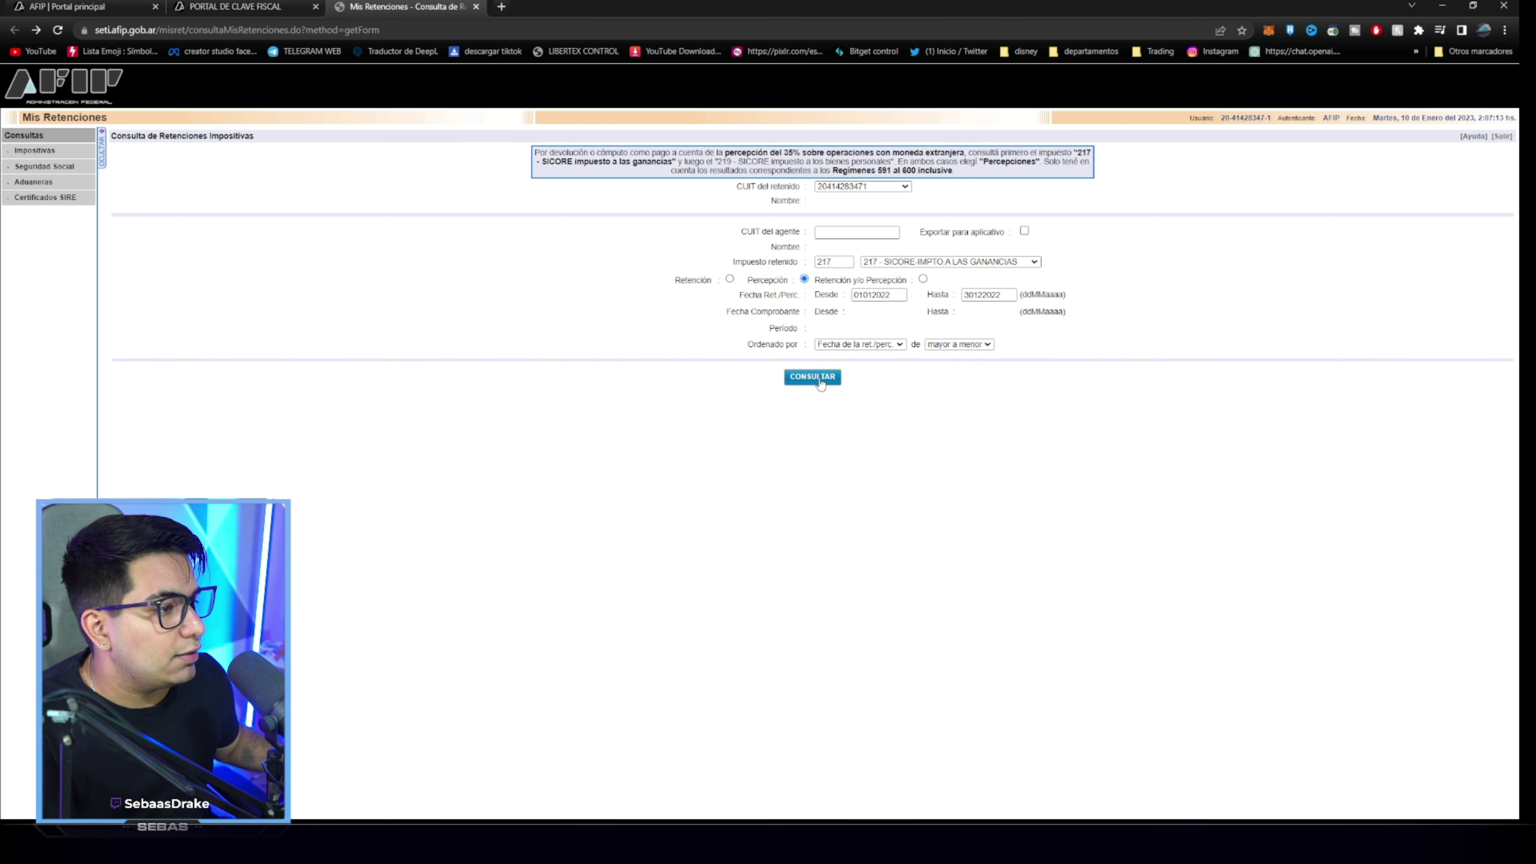
left_click(842, 377)
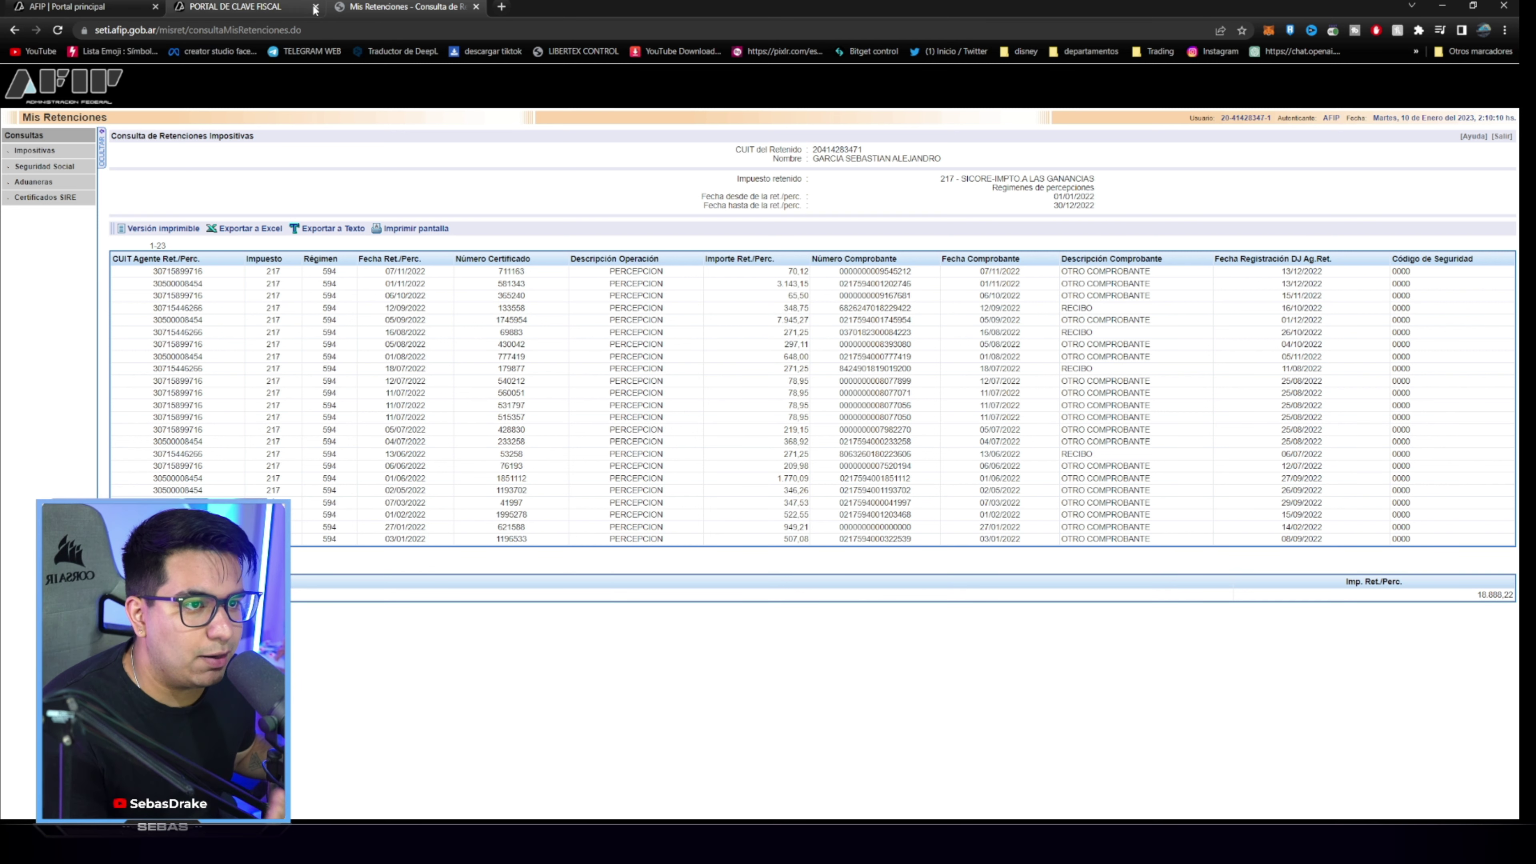
Close Mis Retenciones, search the portal's services for "devo" and open Devolución de percepciones.
left_click(14, 29)
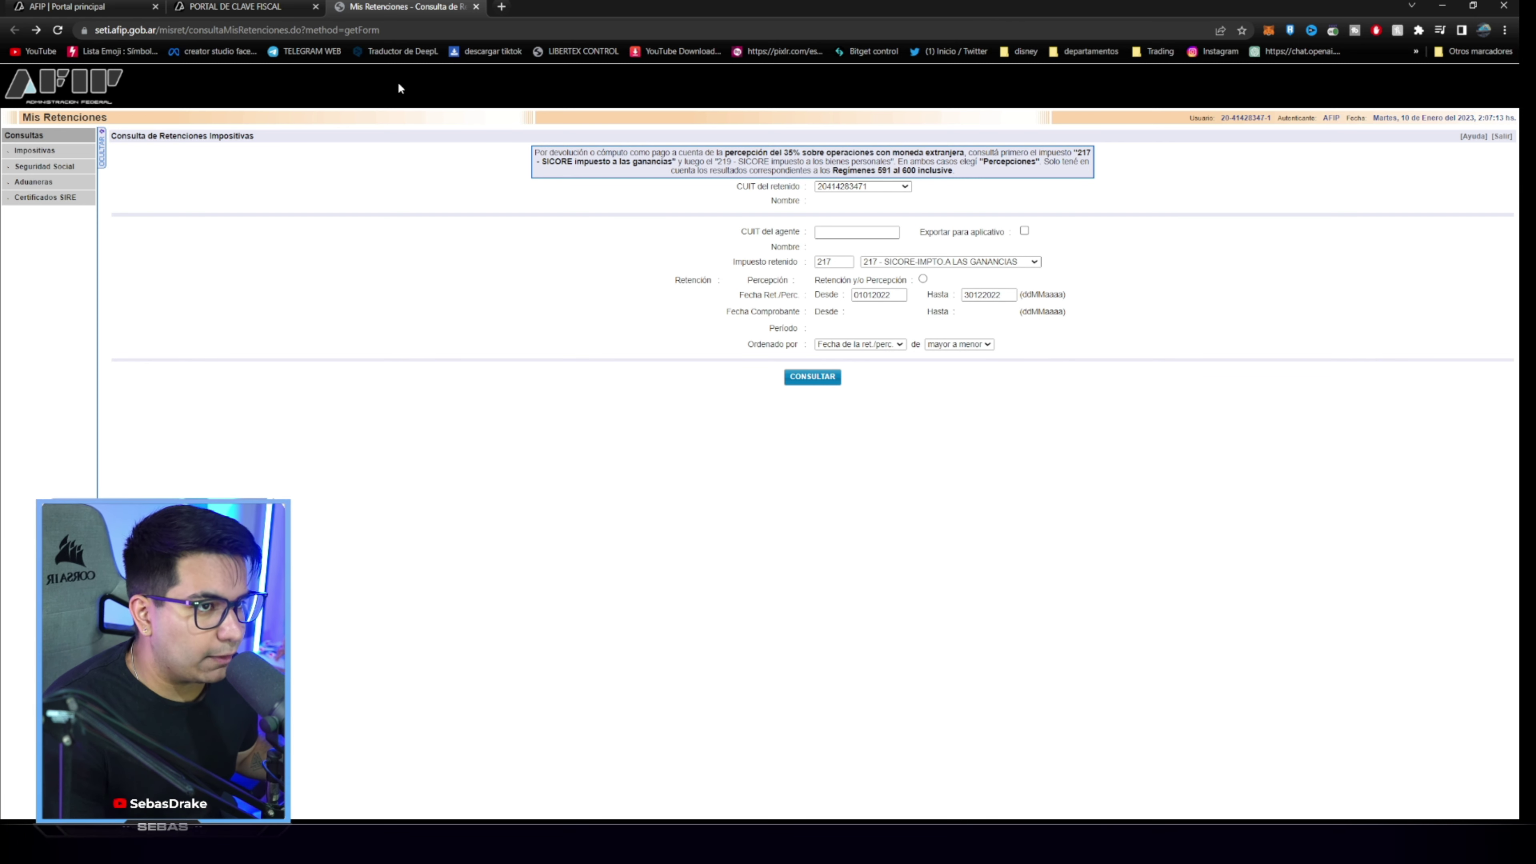
left_click(475, 8)
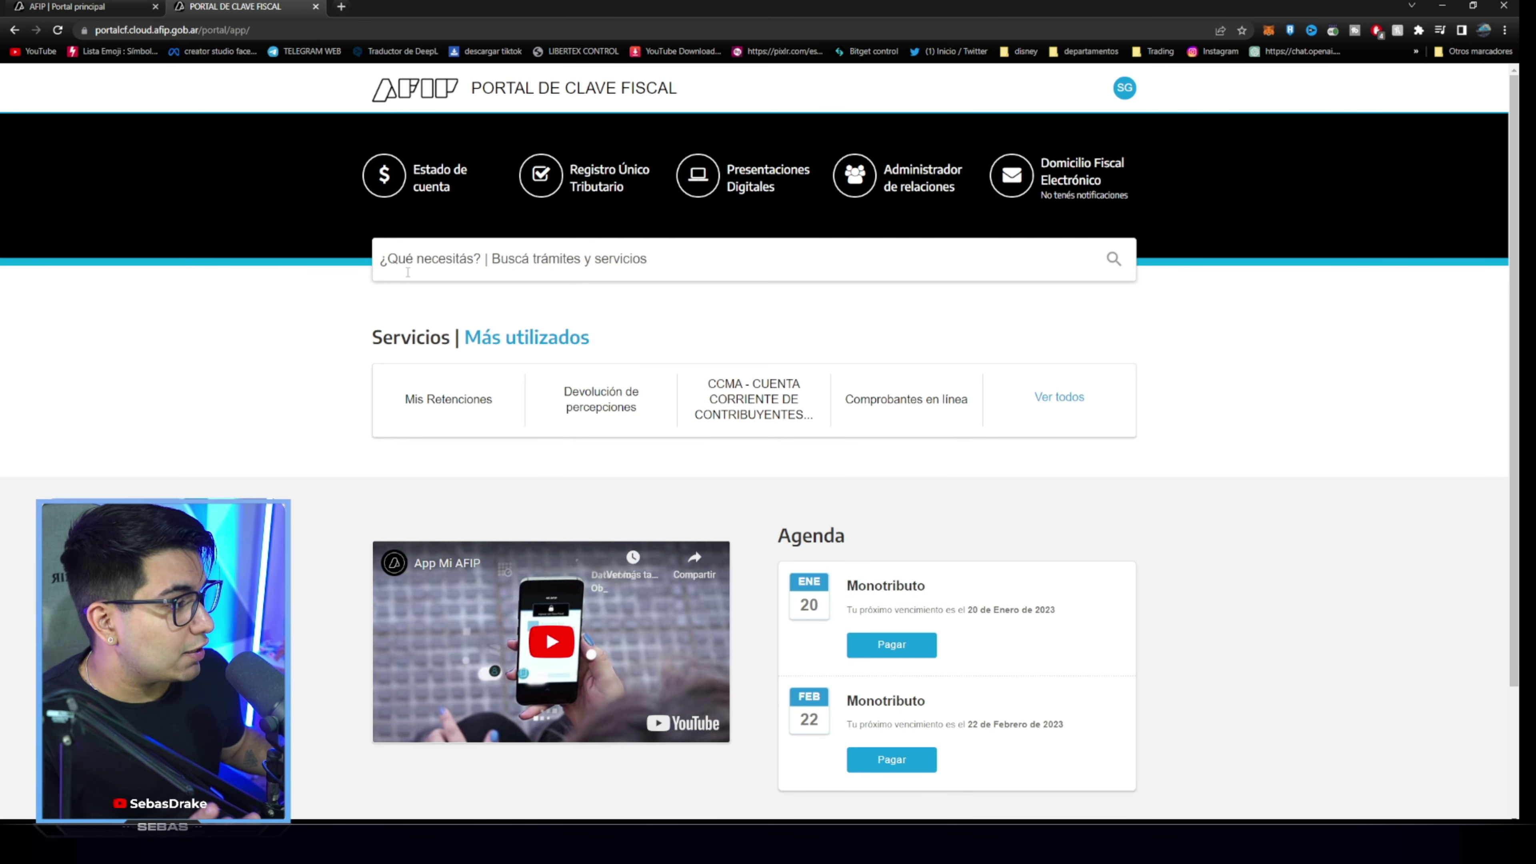
left_click(421, 269)
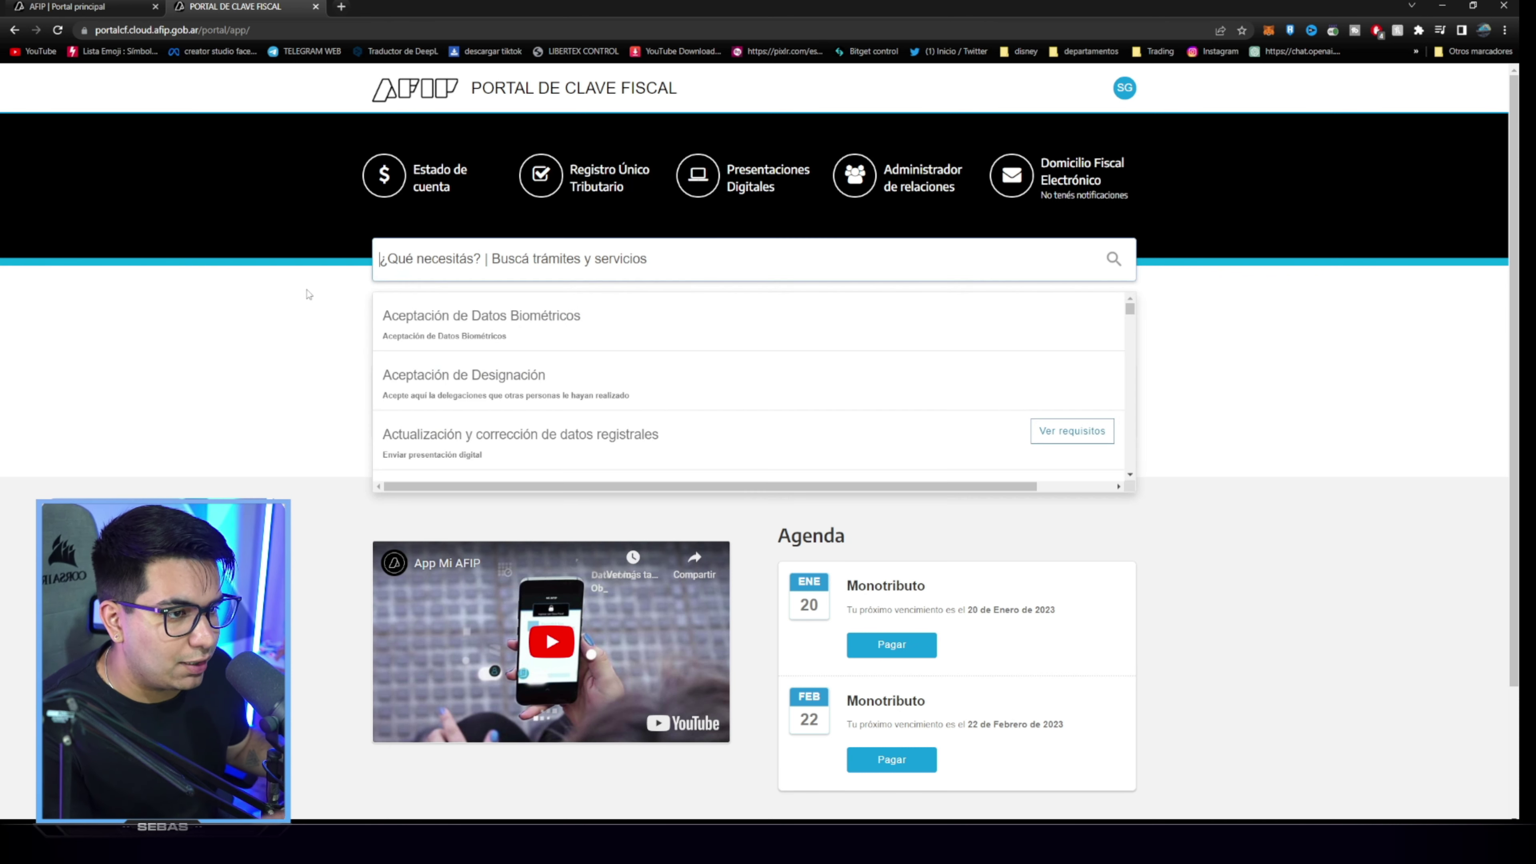
type("devo")
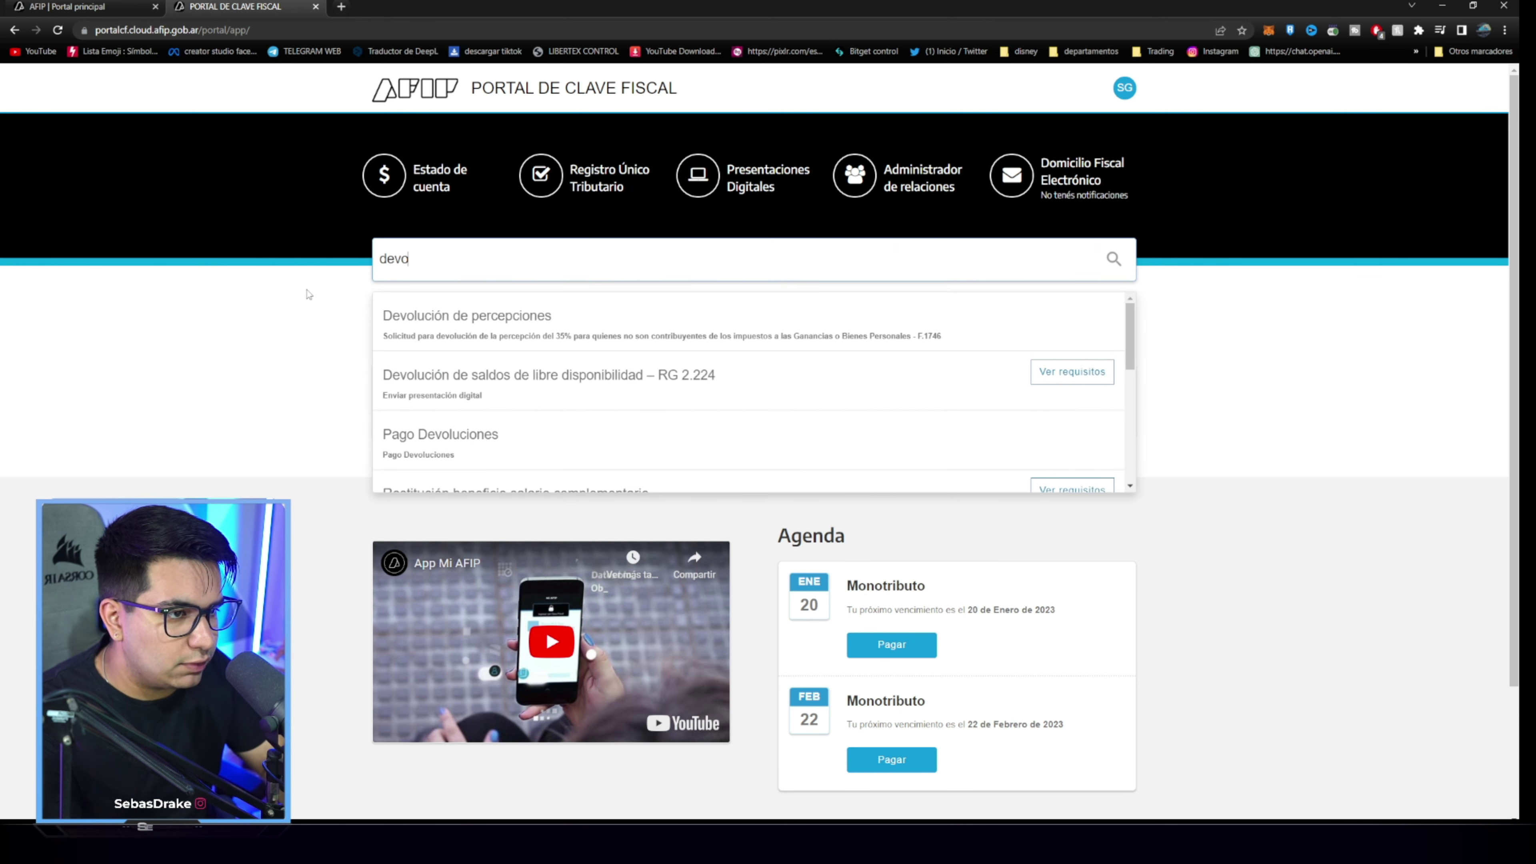
left_click(597, 330)
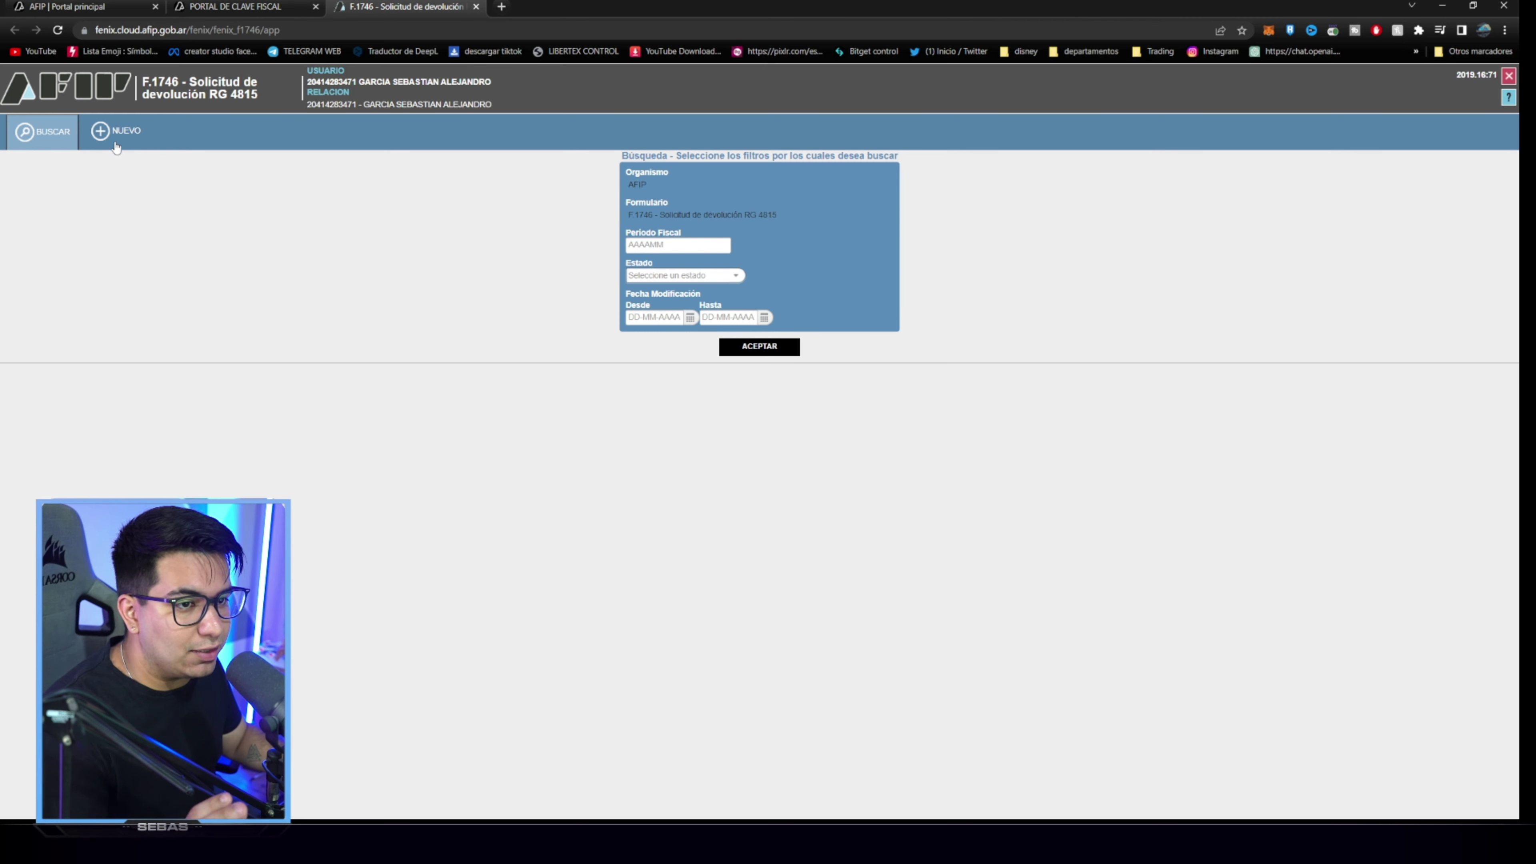
Create a new F.1746 refund request for fiscal period 202201.
left_click(115, 138)
left_click(701, 257)
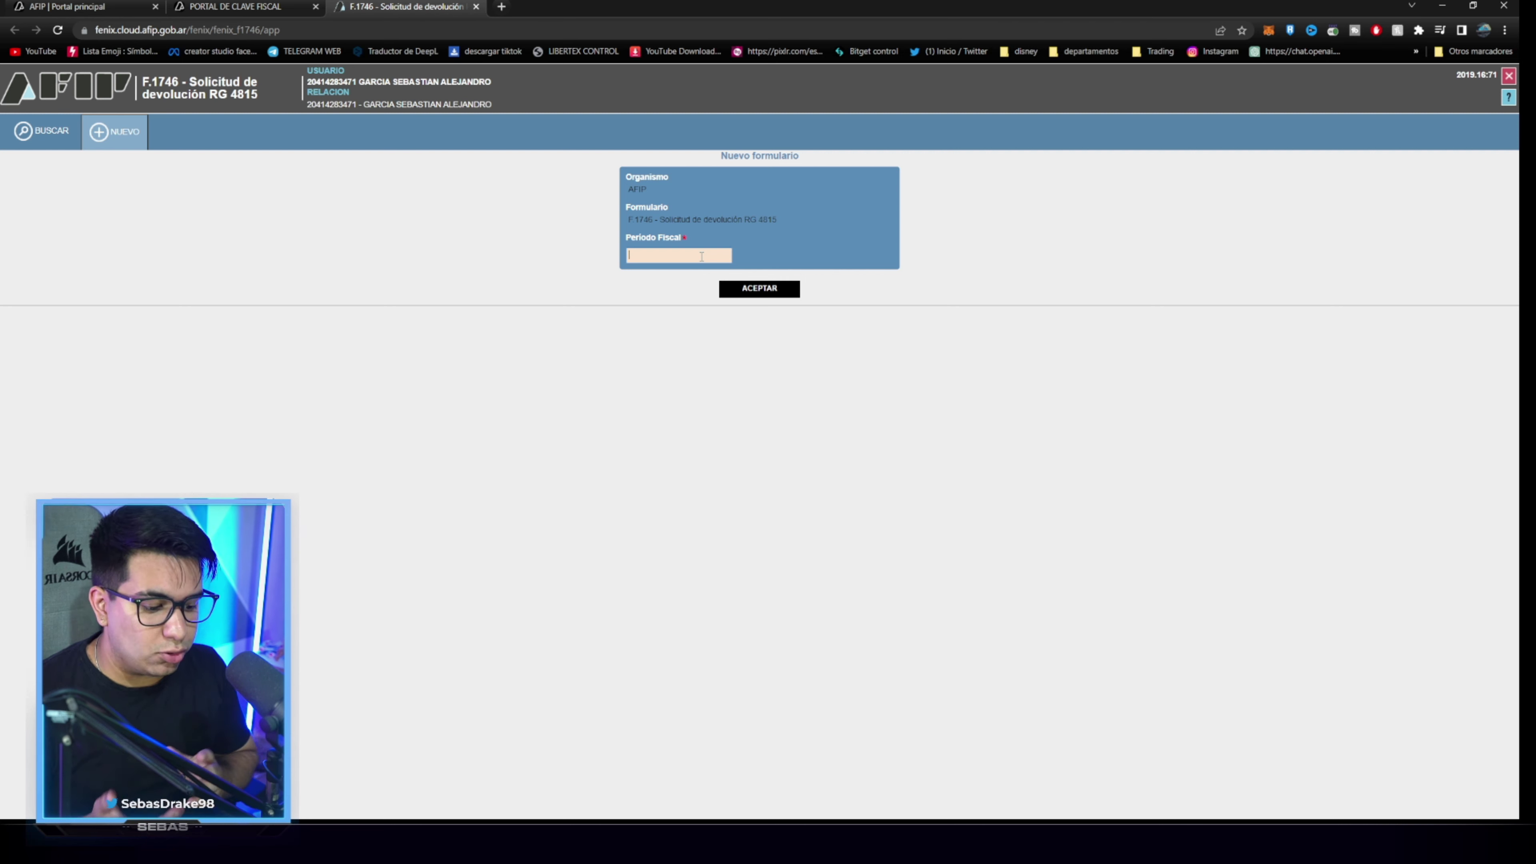
type("202201")
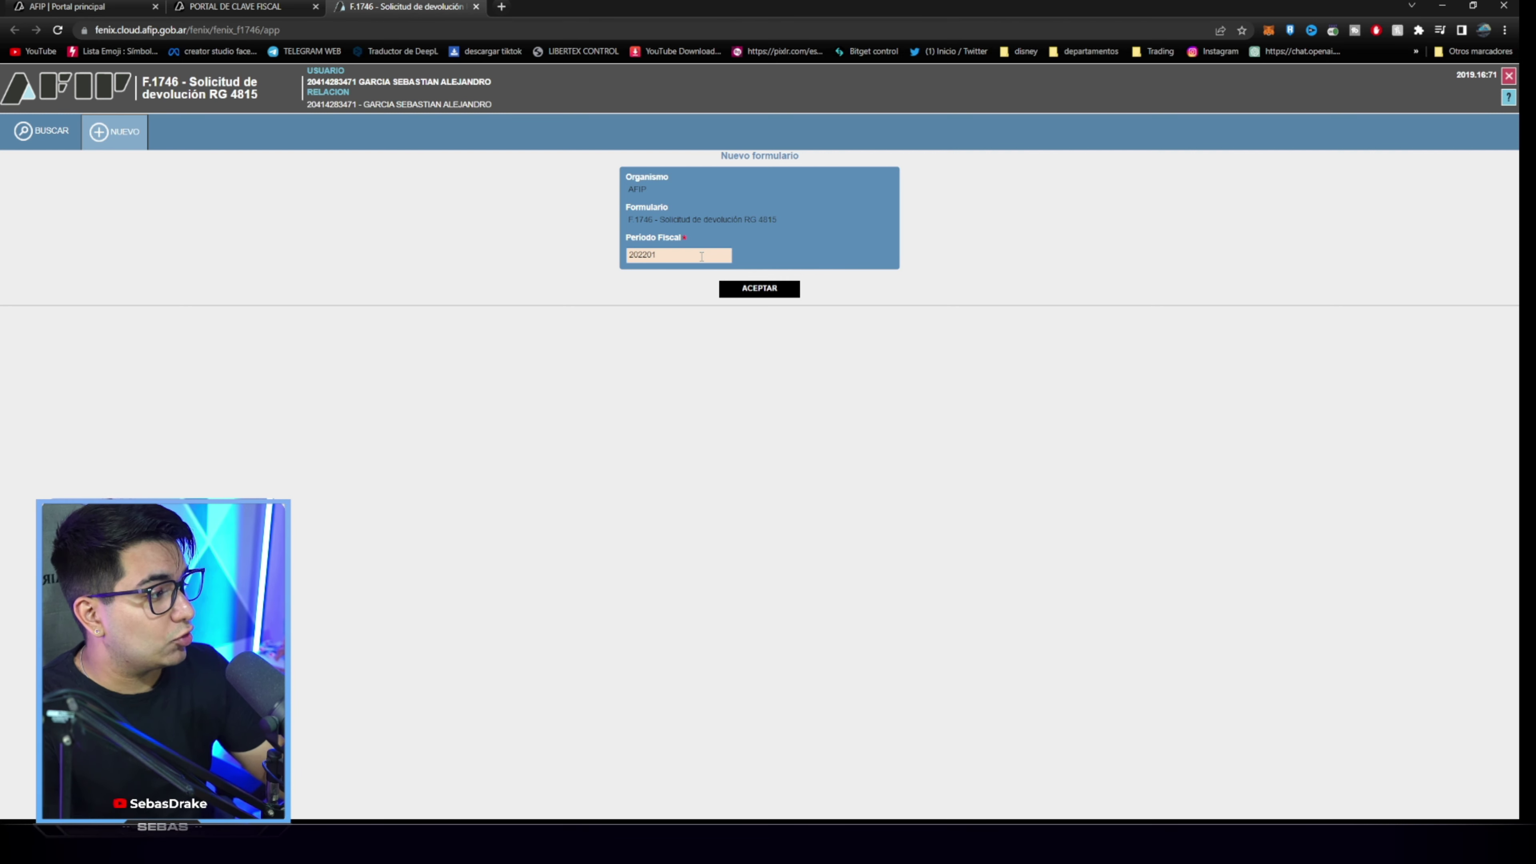
left_click(753, 289)
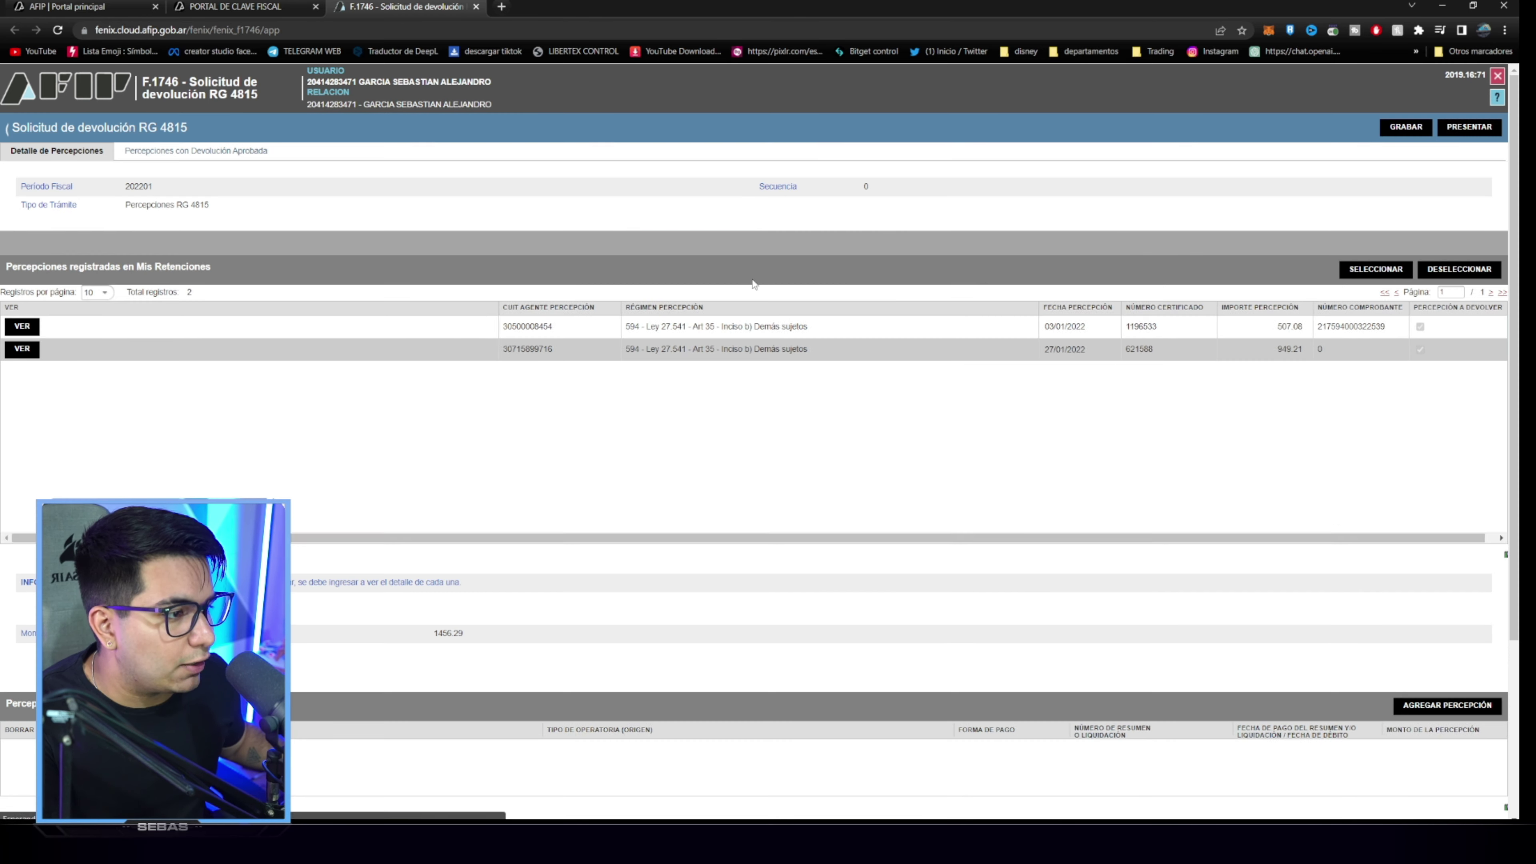
Save the 202201 refund request, submit it by accepting the sworn declaration and close the filing receipt.
left_click(1400, 131)
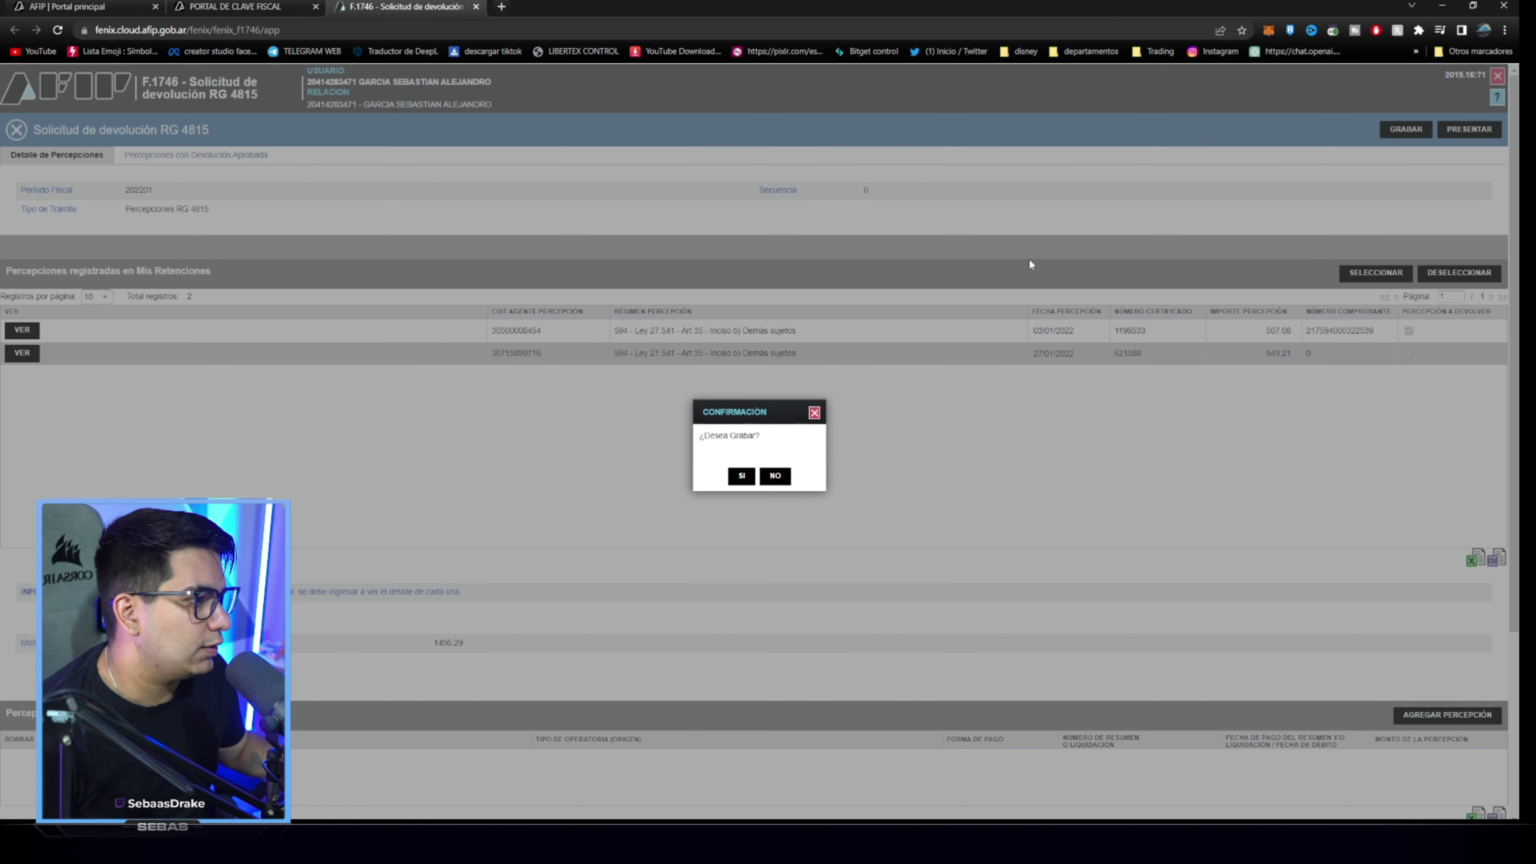
left_click(744, 474)
left_click(1468, 130)
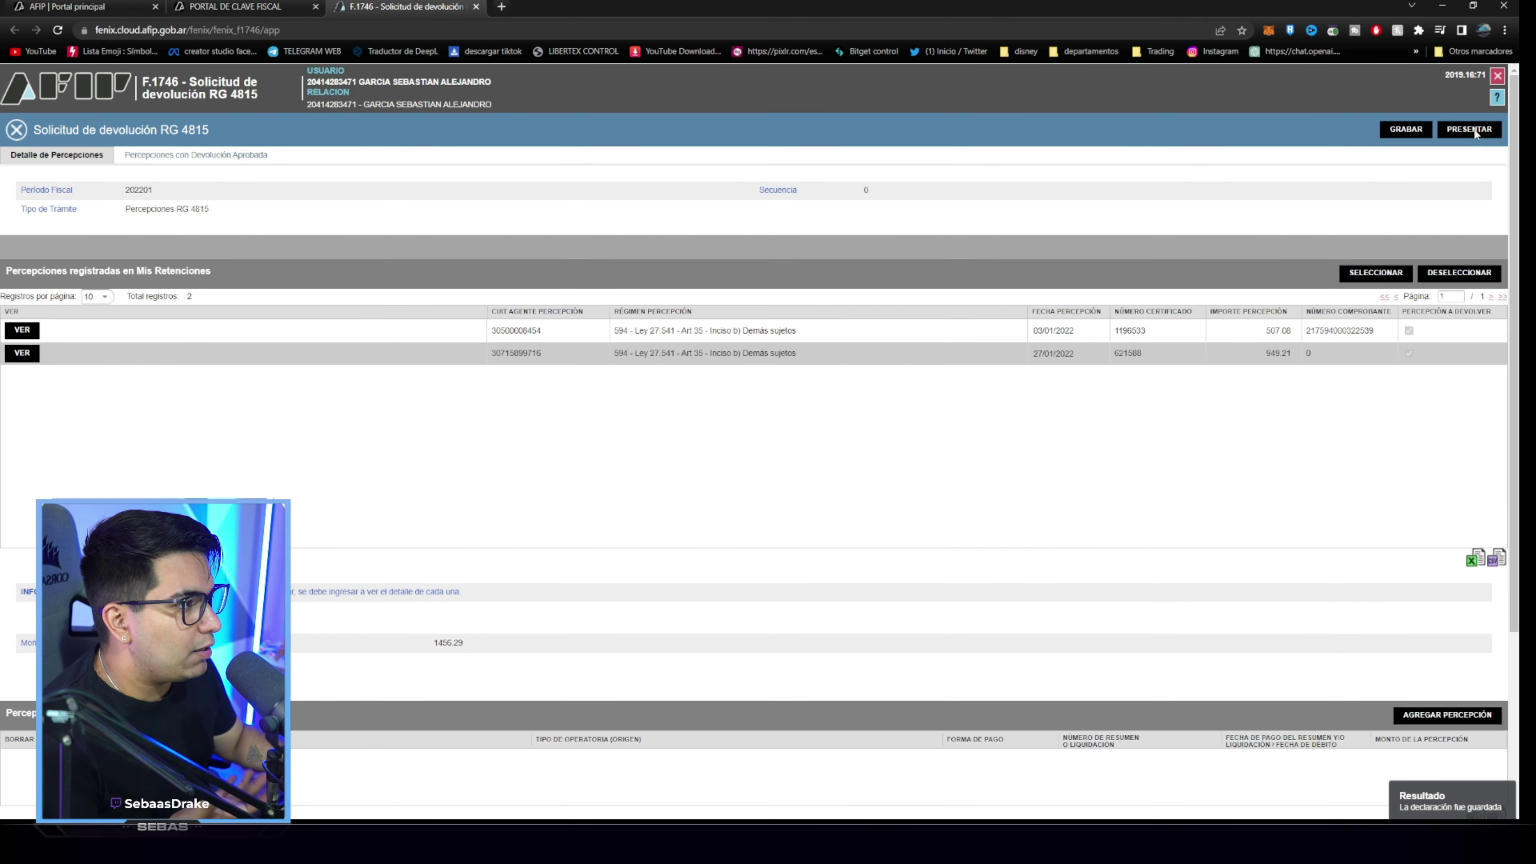
left_click(743, 520)
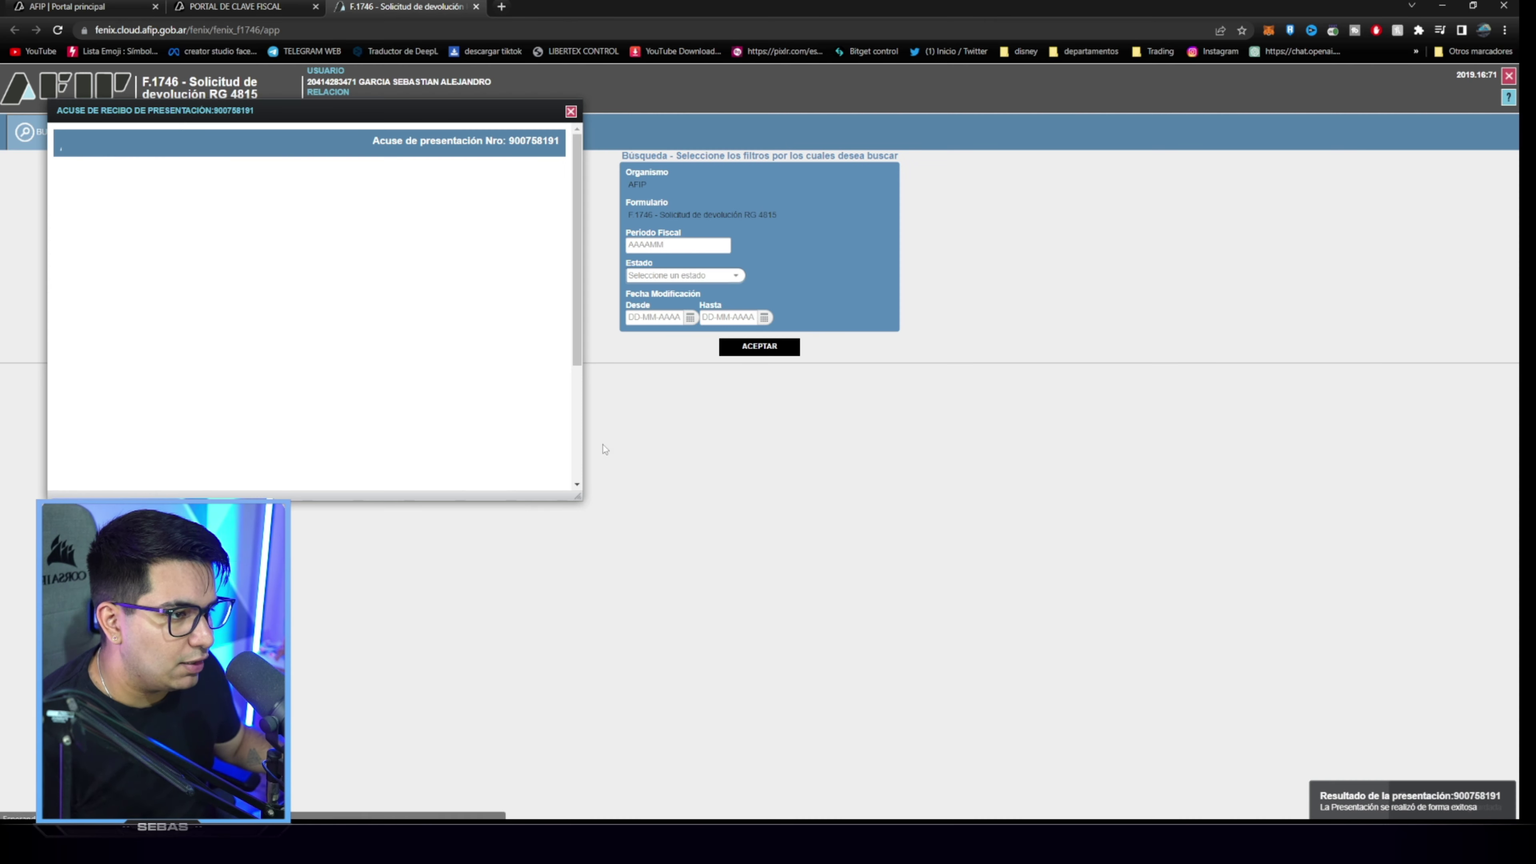
left_click(571, 111)
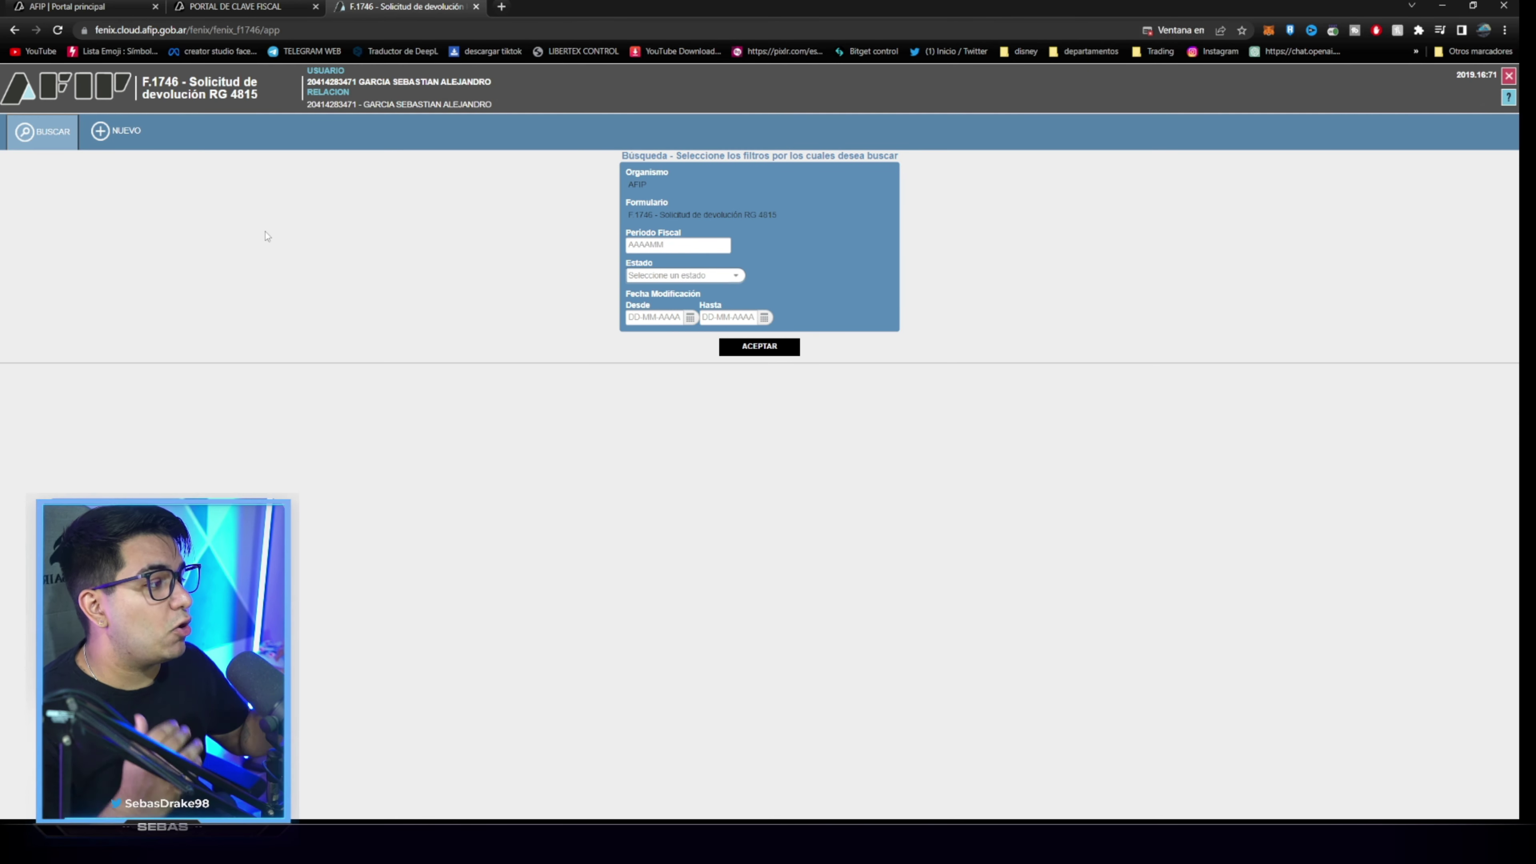
Create, save and submit the F.1746 refund request for fiscal period 202202.
left_click(115, 130)
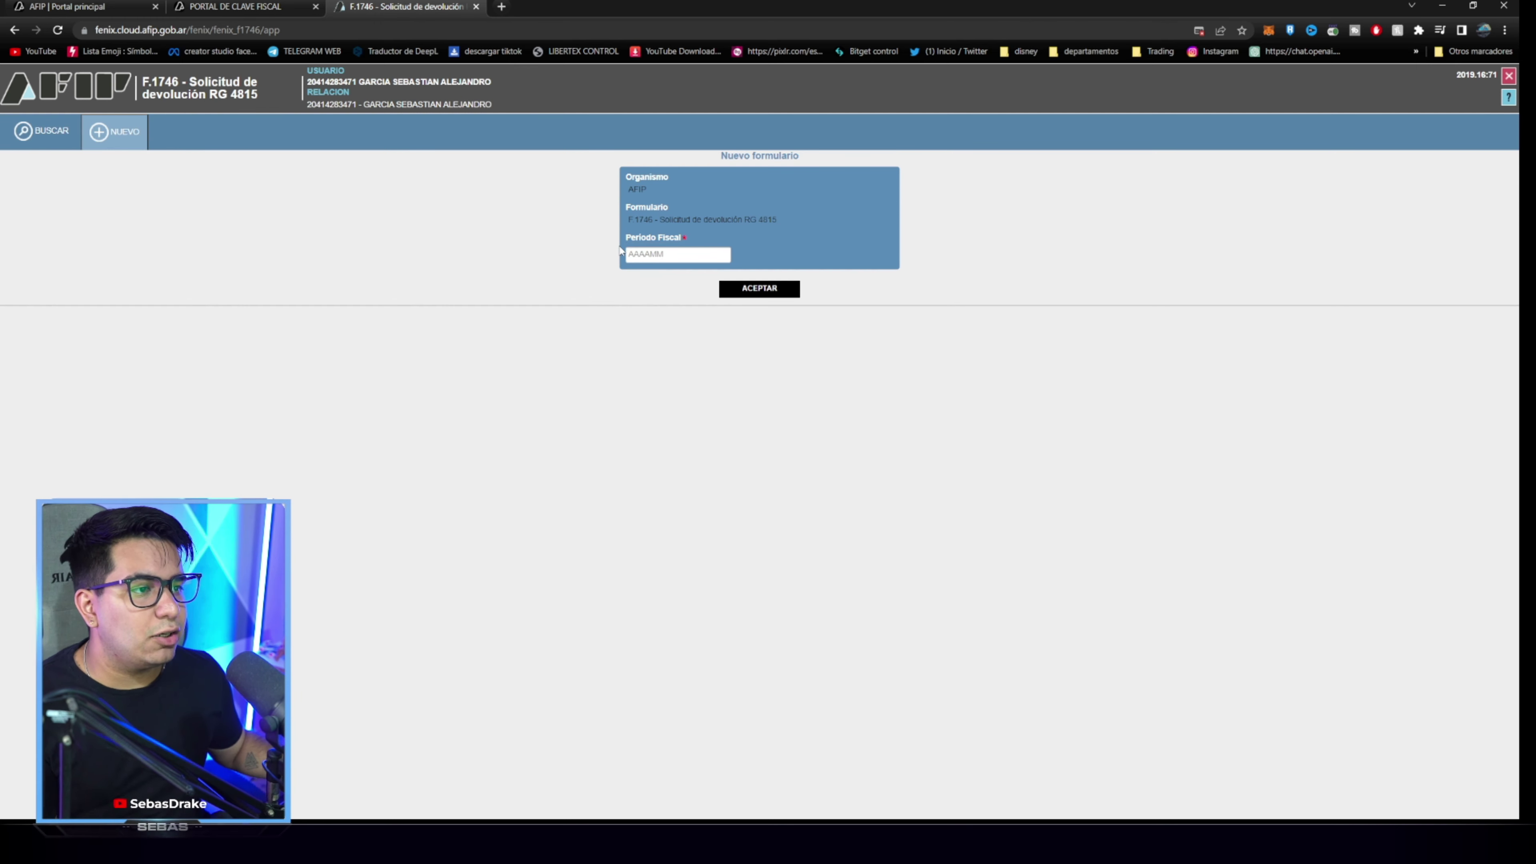
left_click(676, 255)
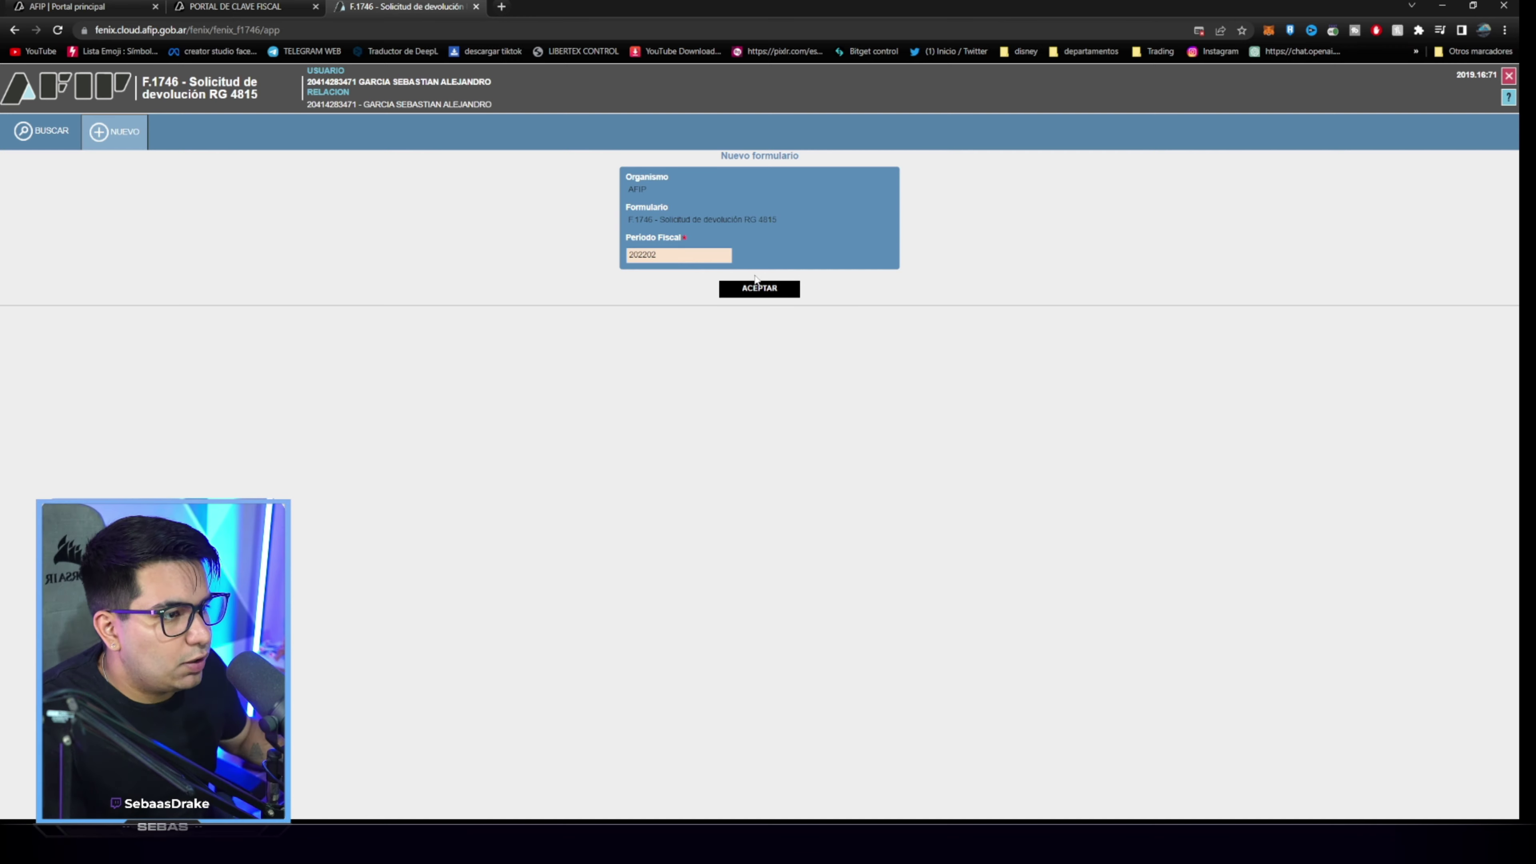
left_click(756, 284)
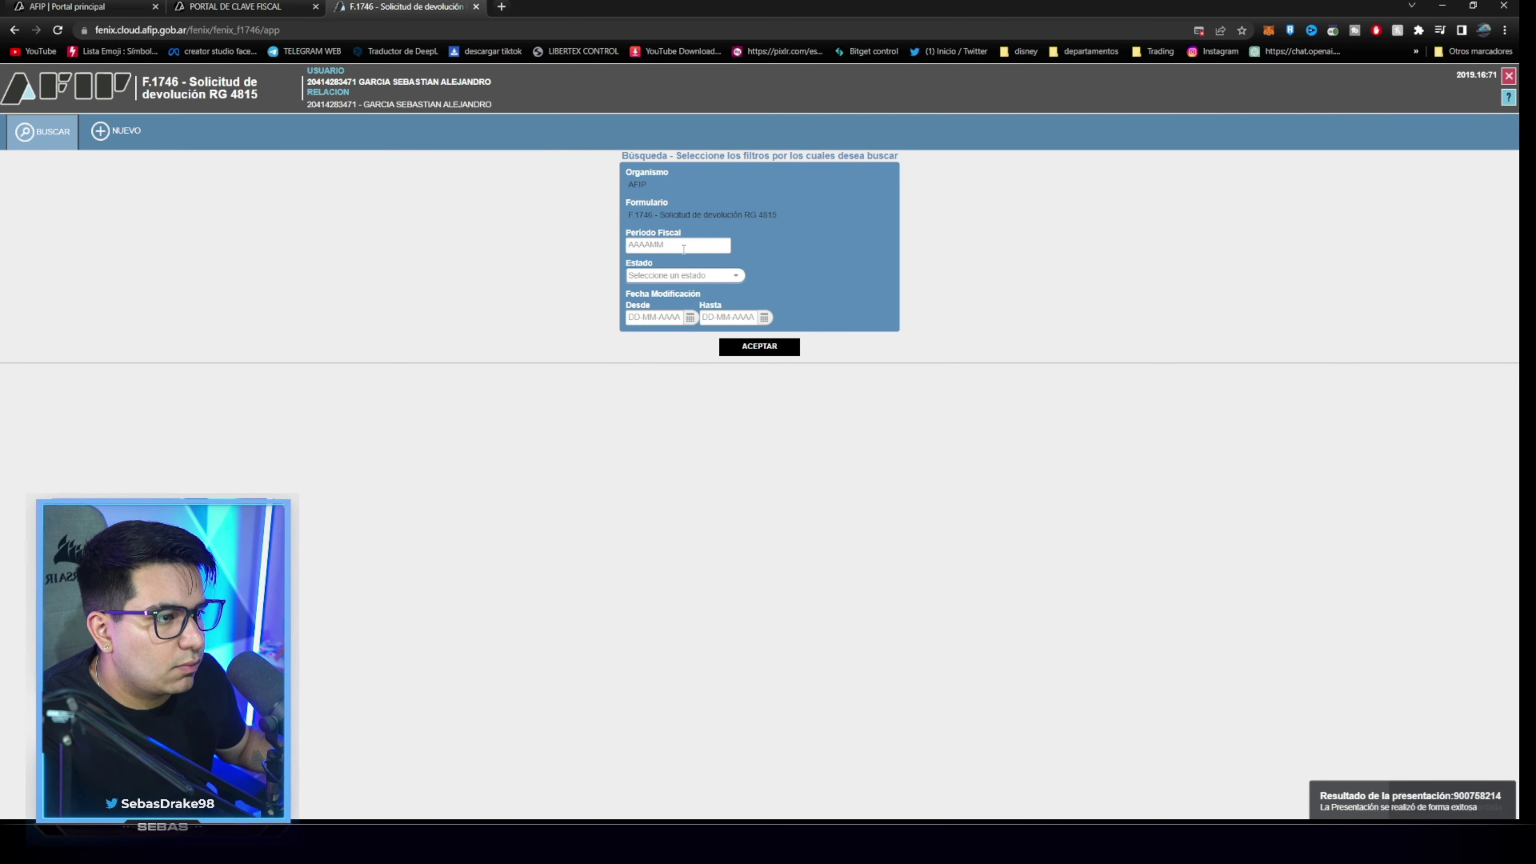
Create, save and submit the refund request for fiscal period 202203, then close its filing receipt.
left_click(115, 131)
left_click(658, 256)
type("202")
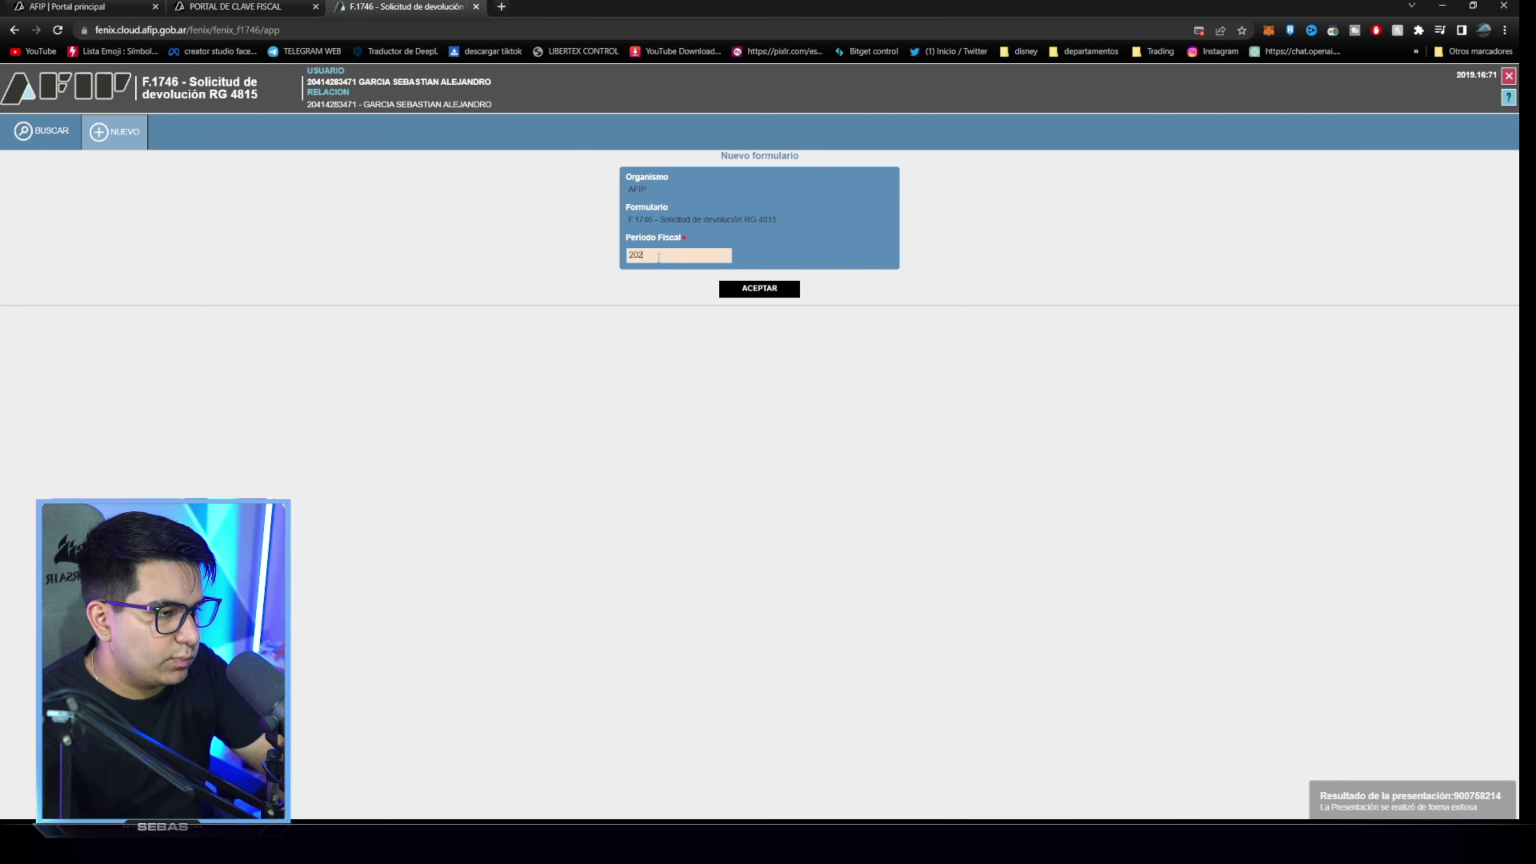
type("203")
key("Return")
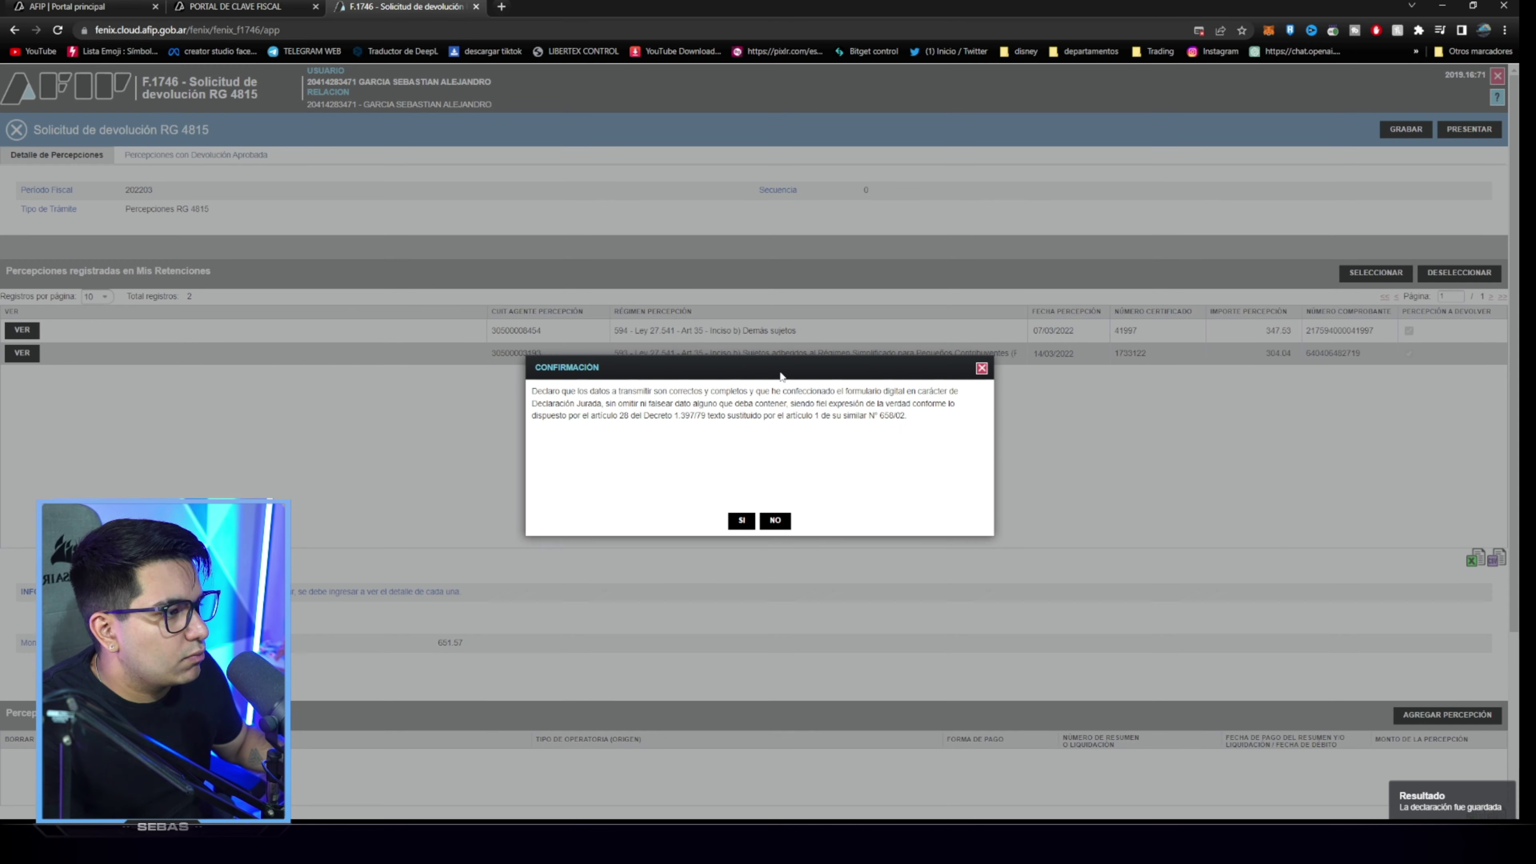
left_click(740, 518)
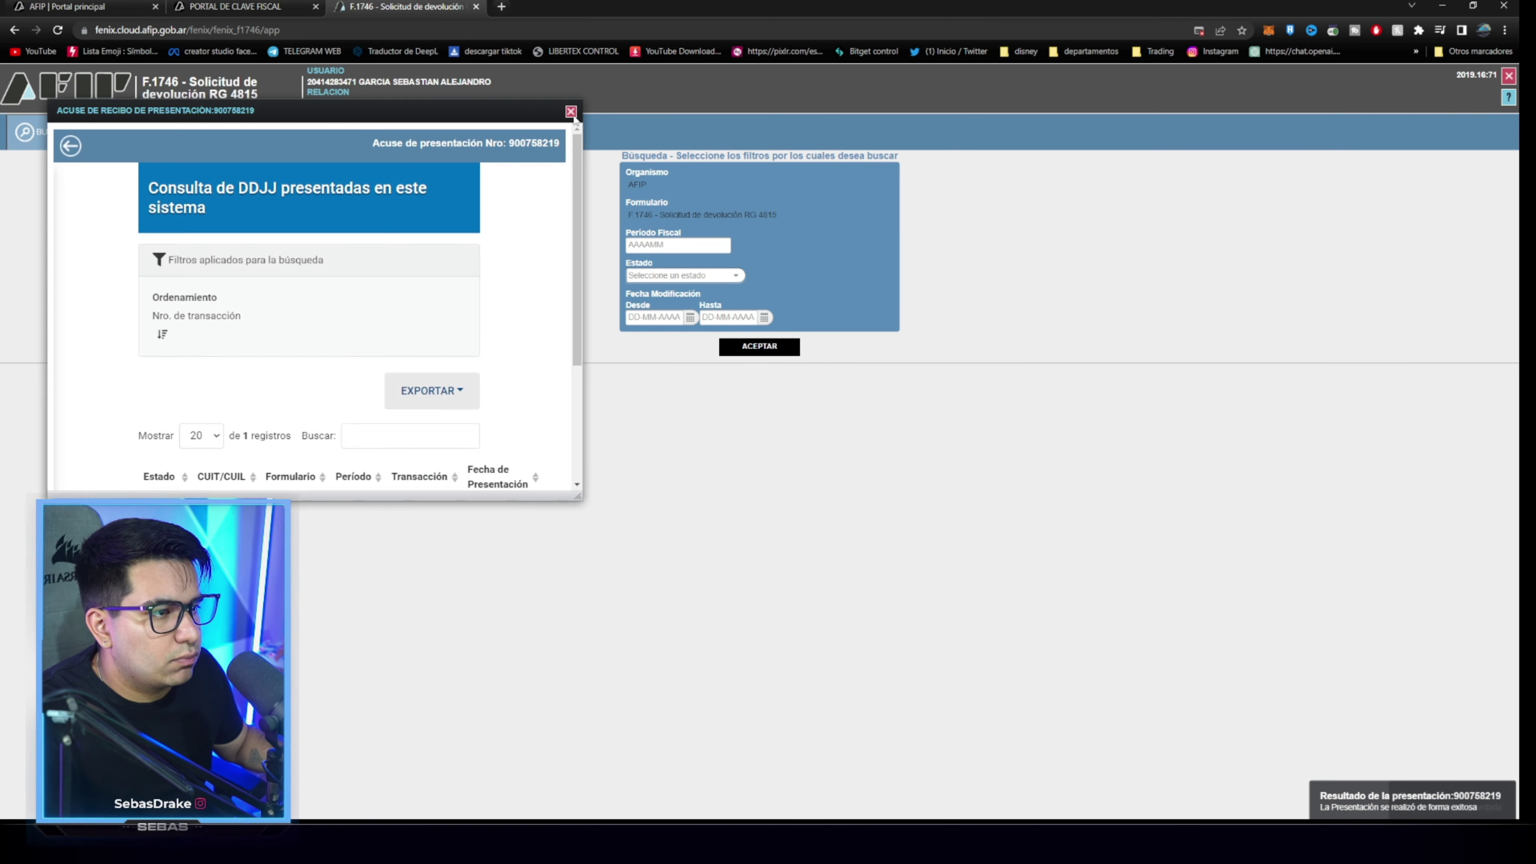
left_click(571, 111)
Create, save and submit the refund request for fiscal period 202204, accepting the sworn declaration.
left_click(115, 132)
left_click(639, 254)
type("2020")
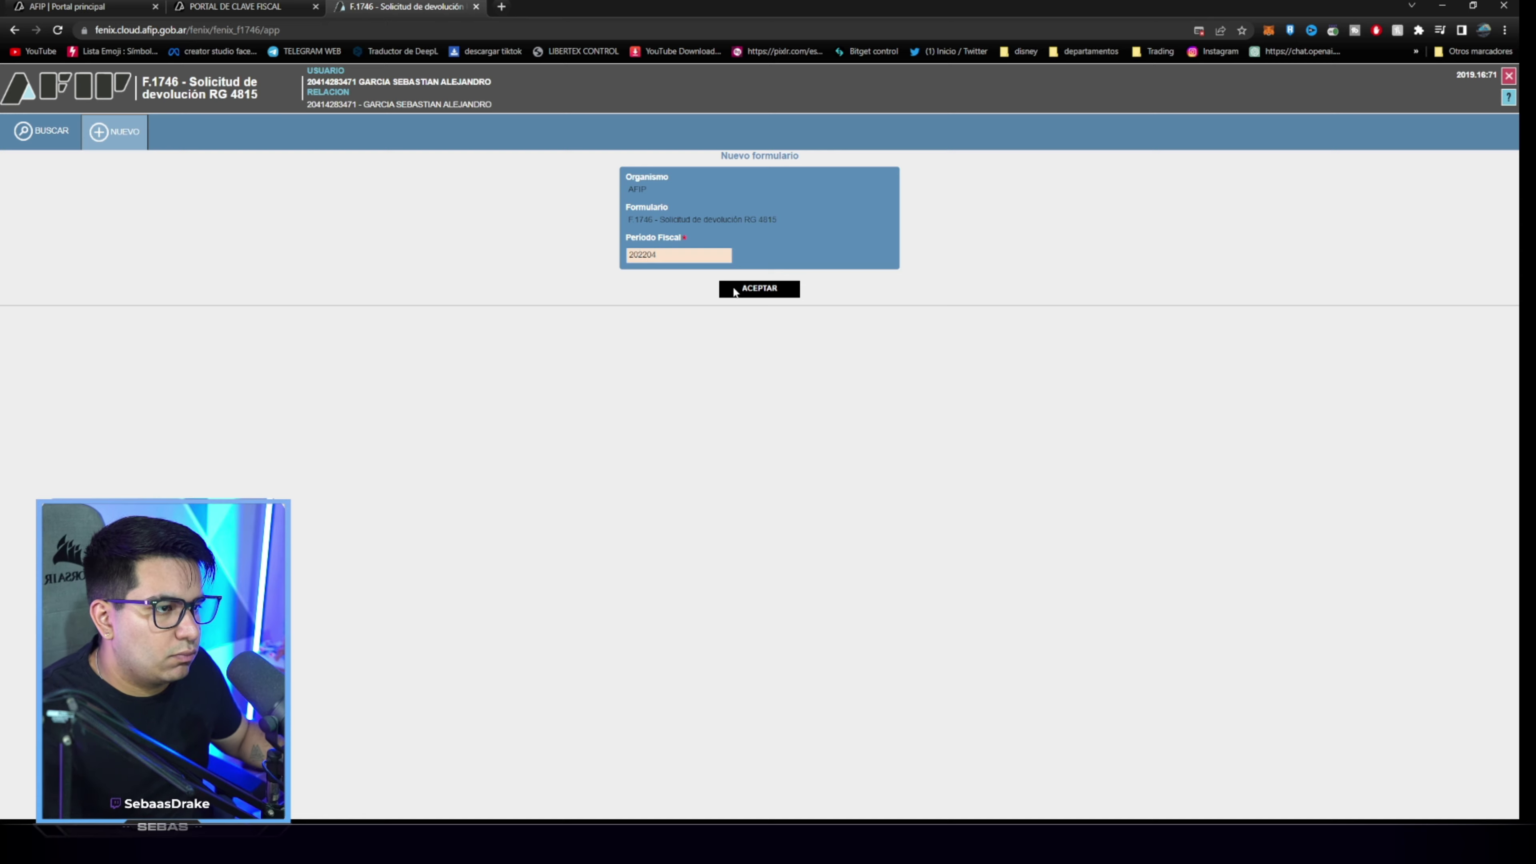
type("04")
left_click(735, 292)
left_click(738, 473)
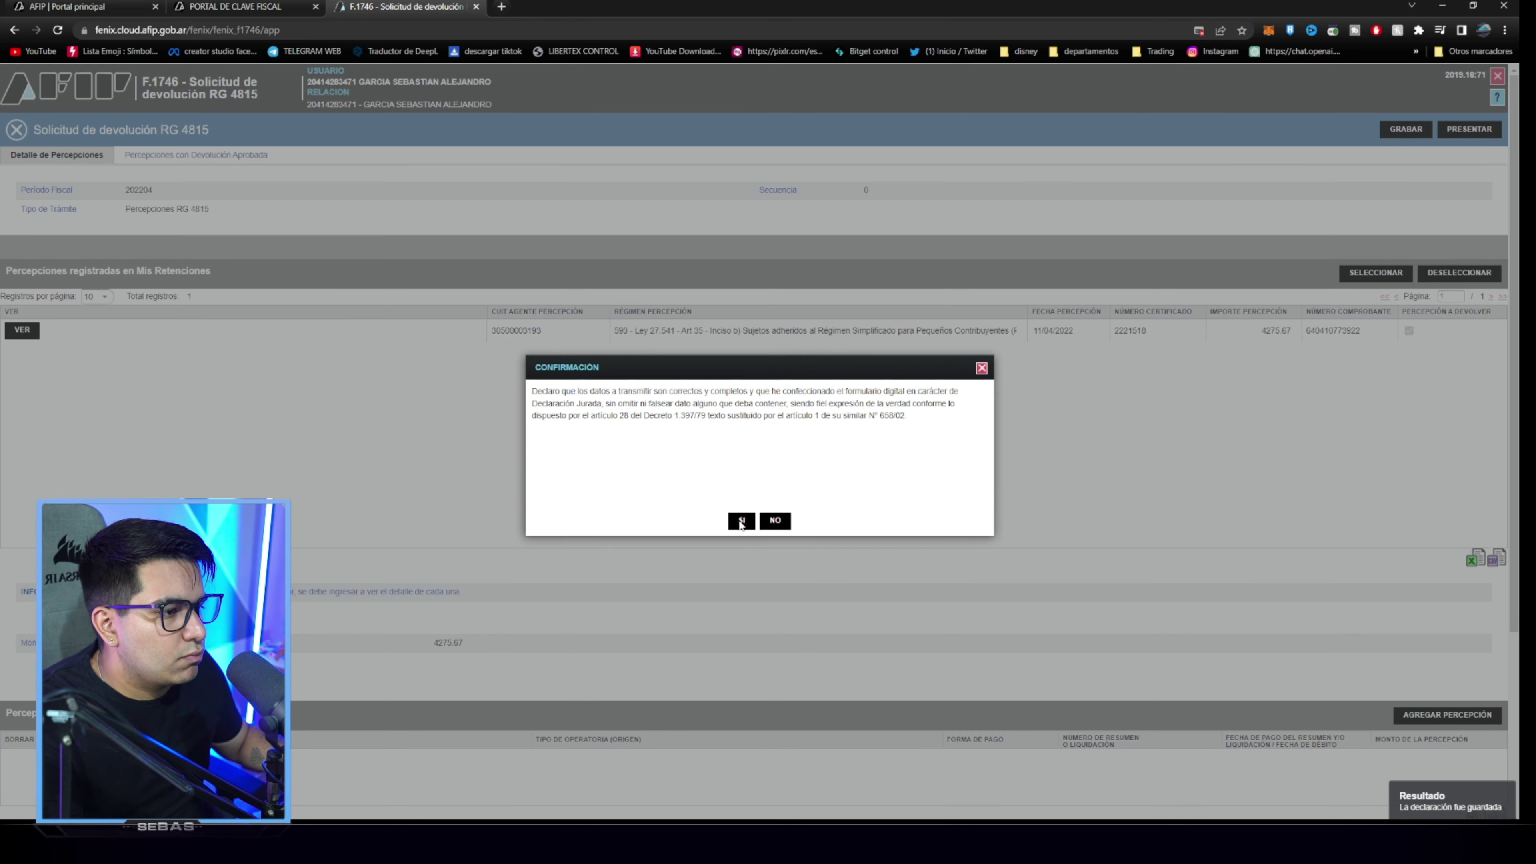
left_click(741, 520)
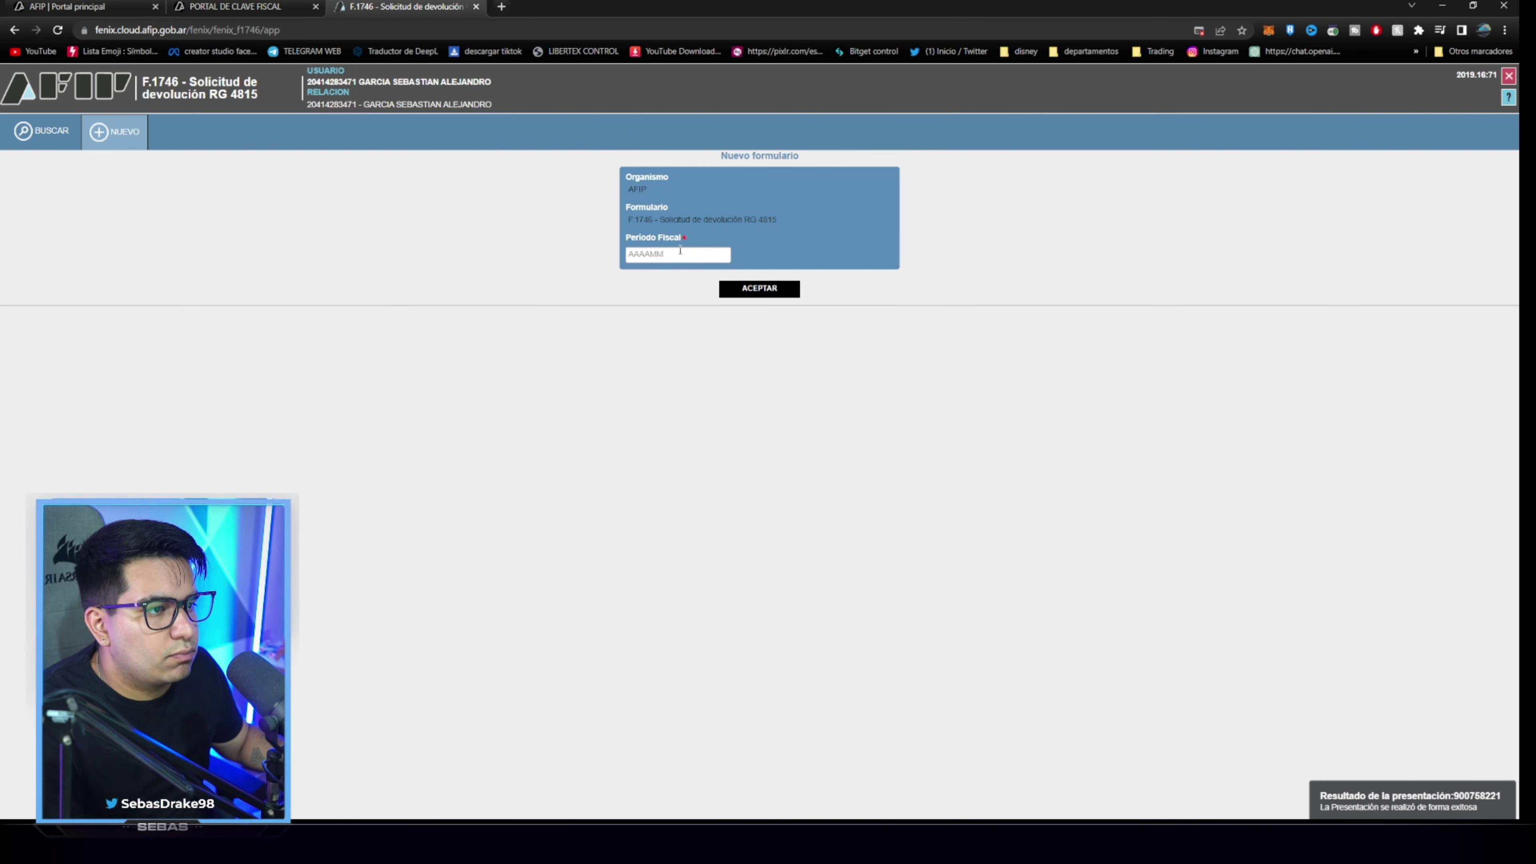
Create the refund request for fiscal period 202205, save it and submit it.
left_click(681, 254)
type("202205")
left_click(740, 295)
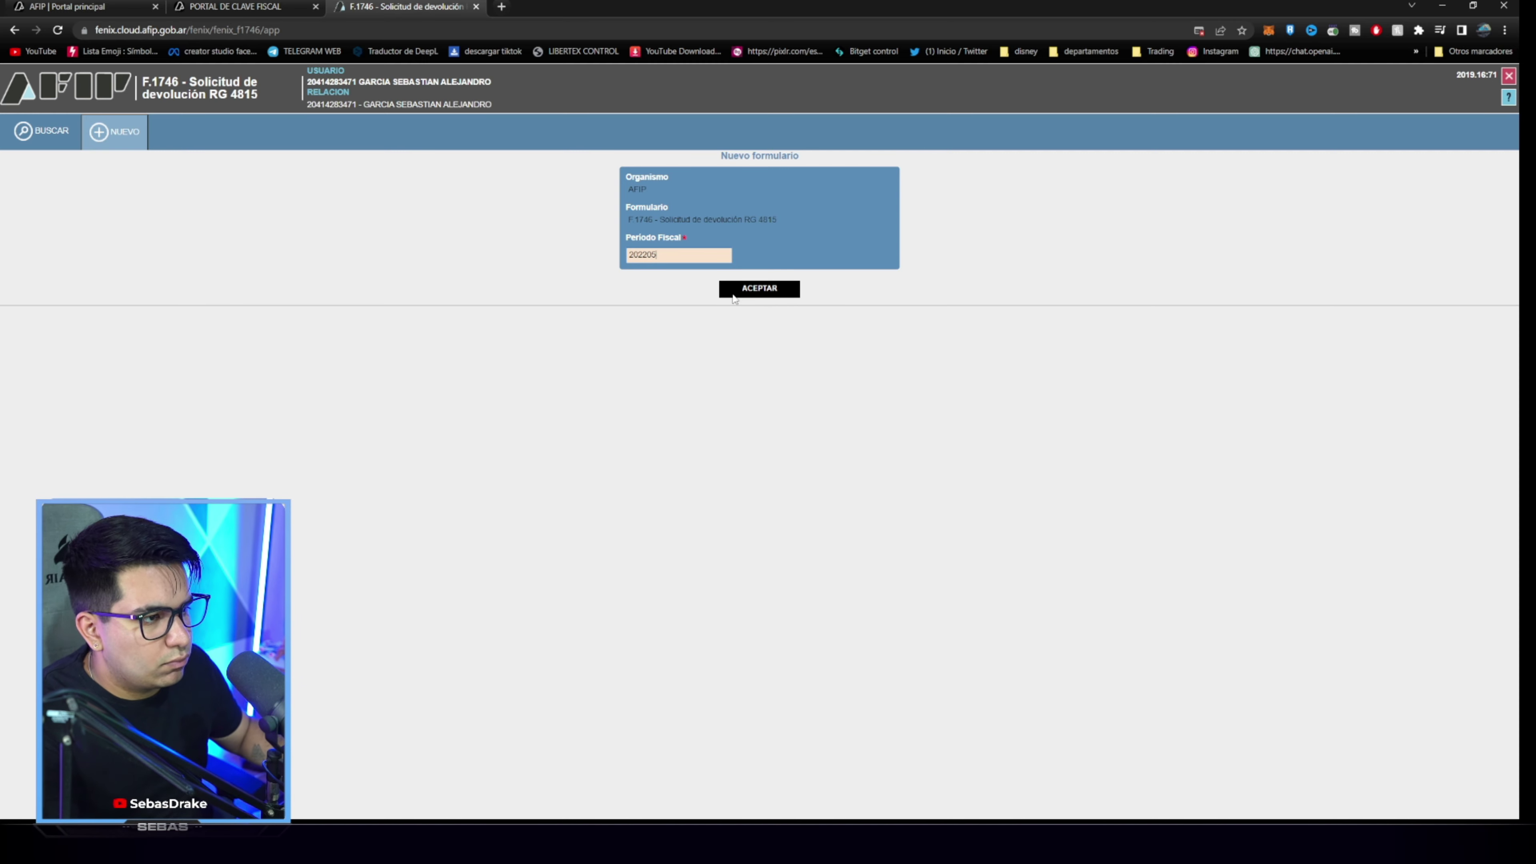
left_click(733, 295)
left_click(742, 475)
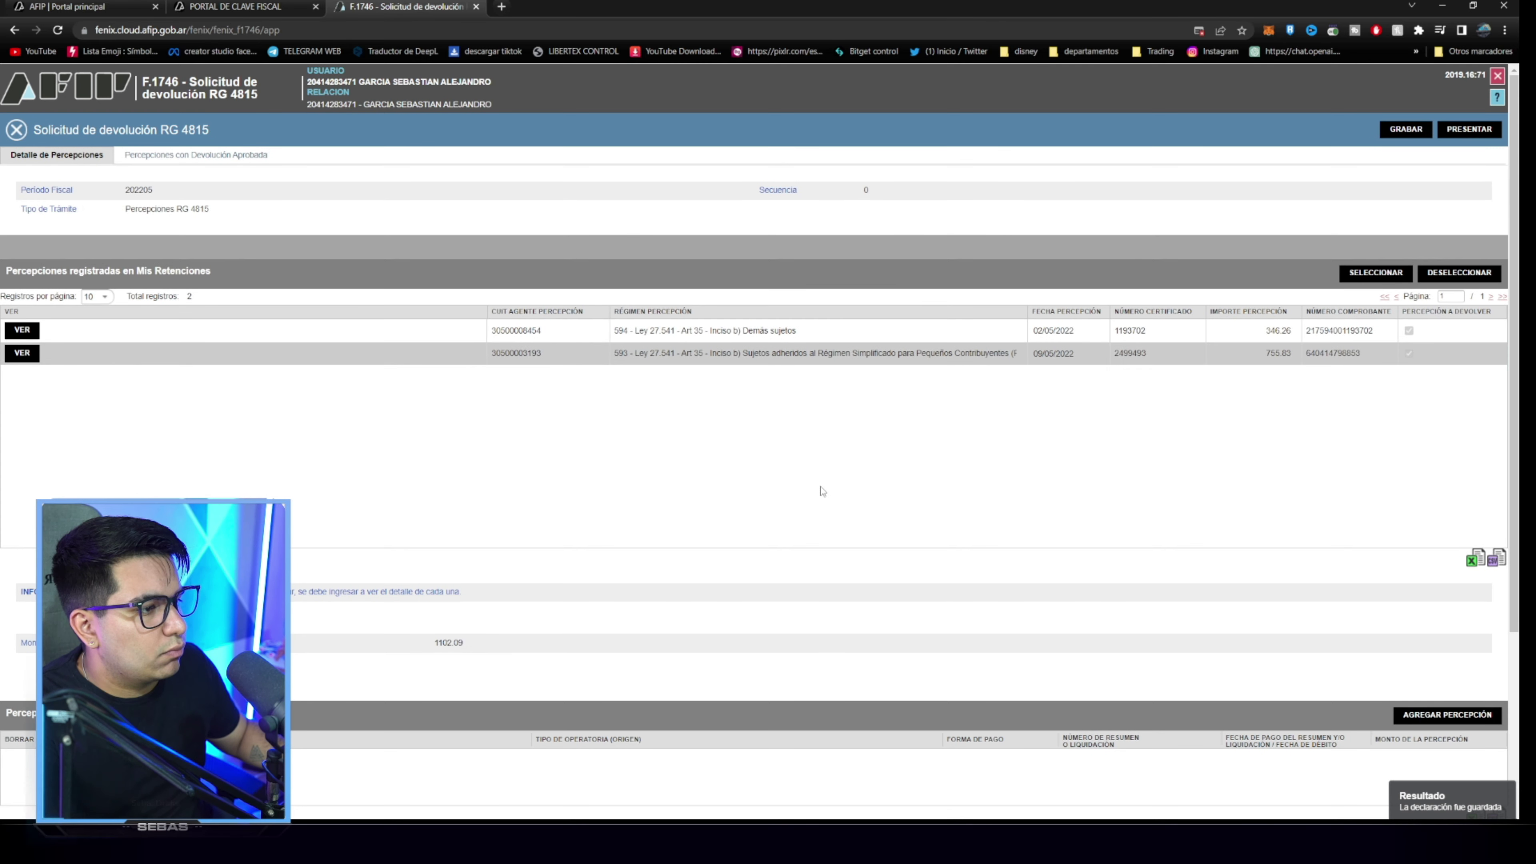
left_click(1457, 132)
Create, save and submit the refund request for the fiscal period that follows 202205.
left_click(645, 277)
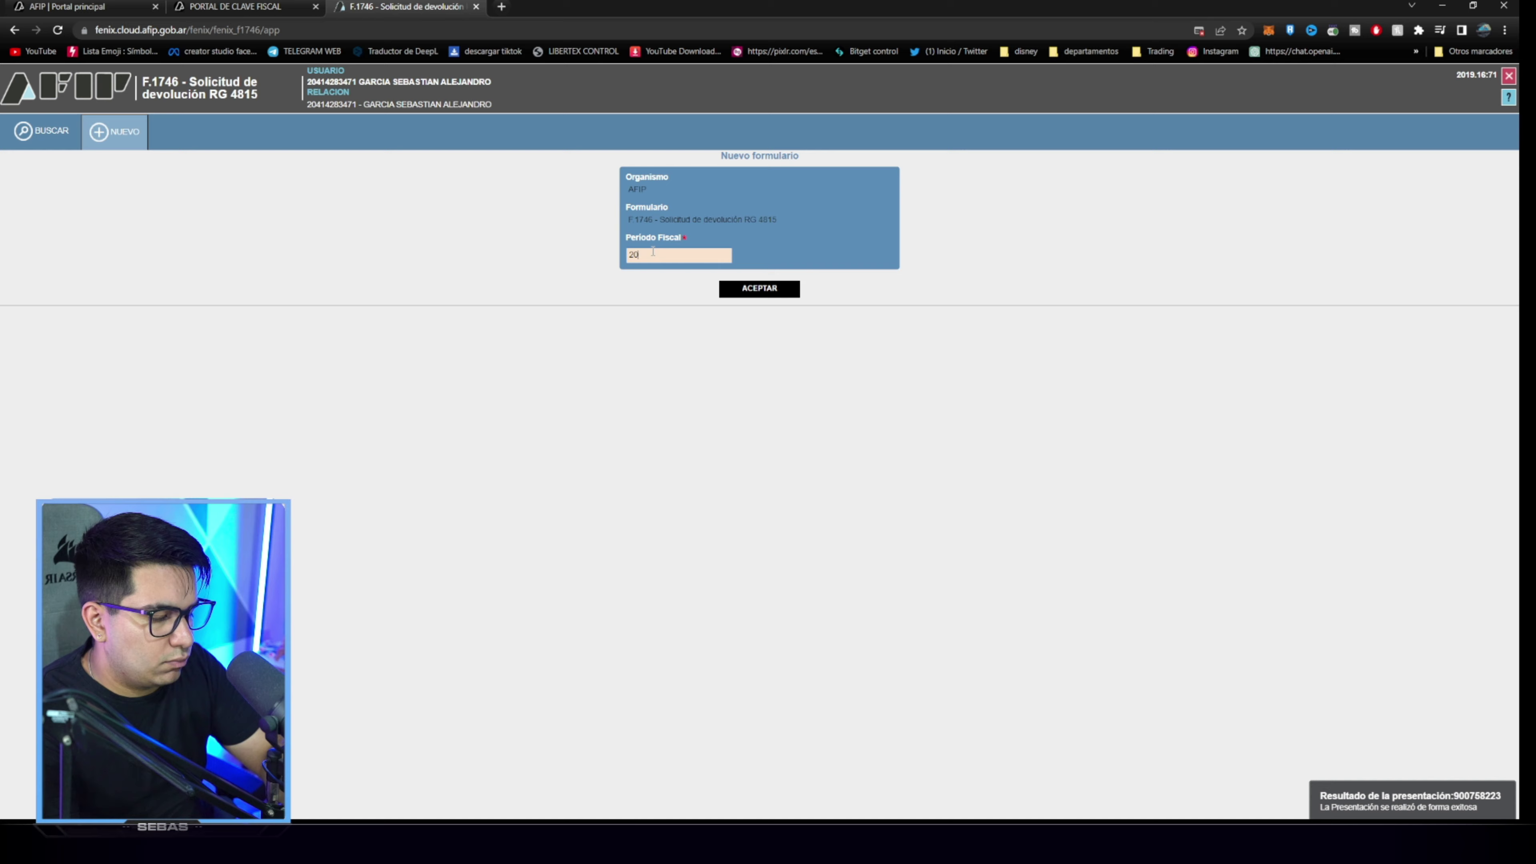
left_click(760, 290)
left_click(738, 473)
left_click(1469, 128)
left_click(741, 521)
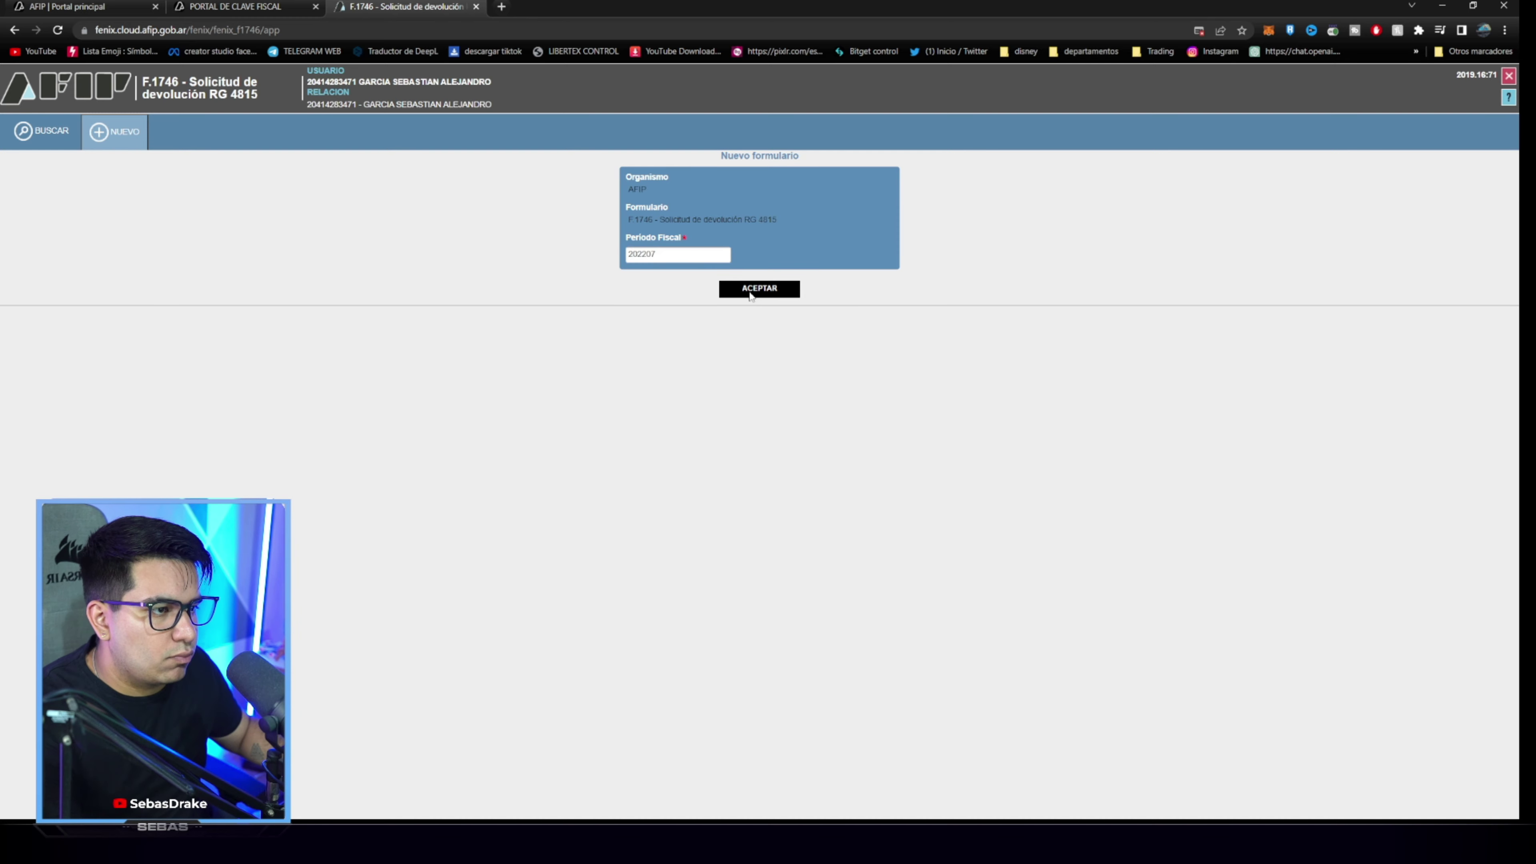
Create, save and submit the refund request for fiscal period 202207, accepting the sworn declaration.
left_click(749, 295)
left_click(1406, 128)
left_click(739, 473)
left_click(1469, 129)
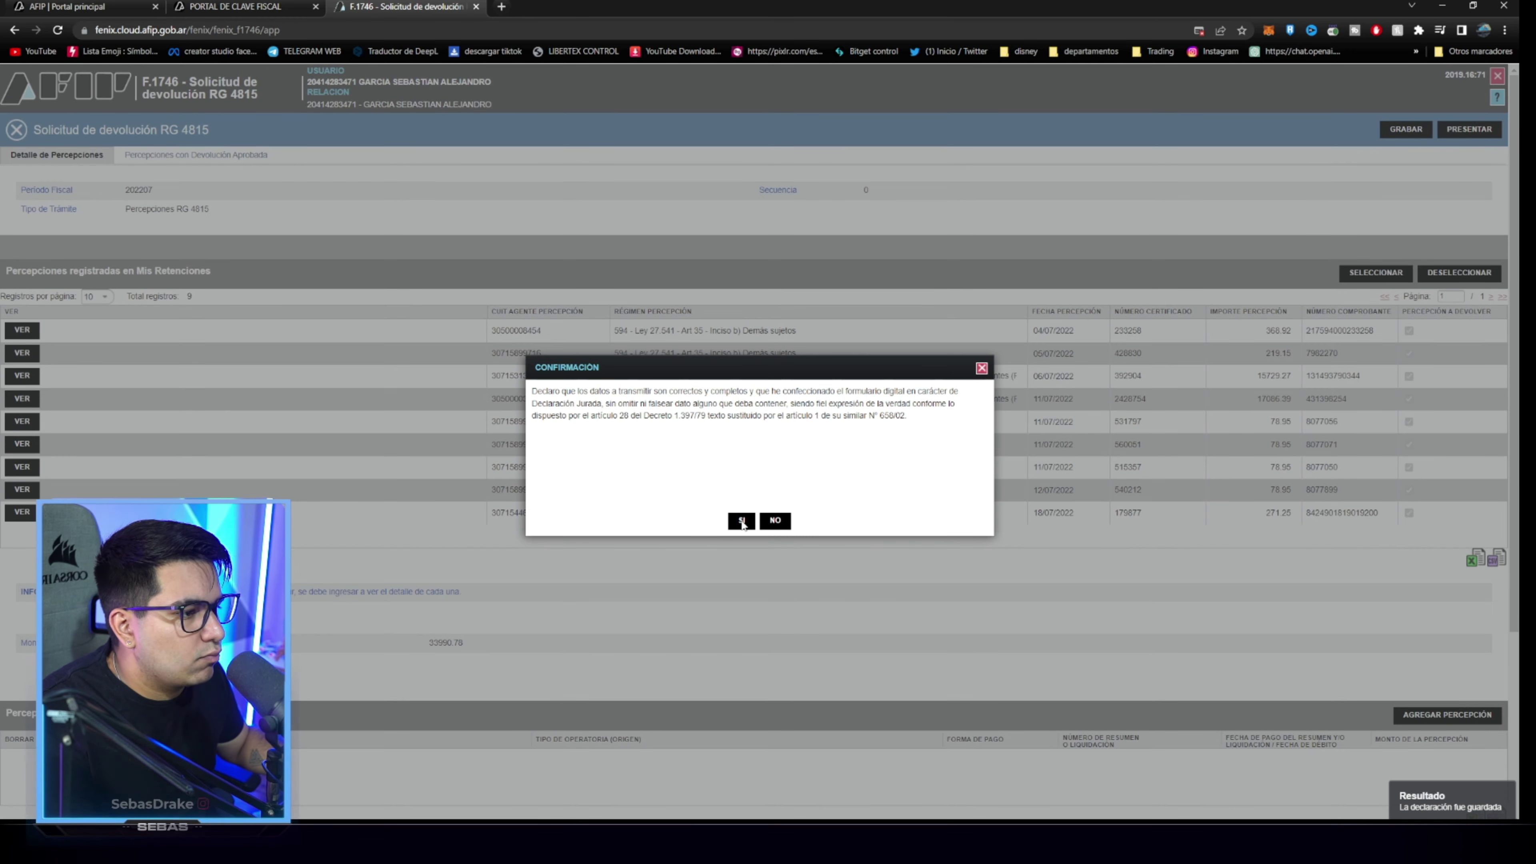
left_click(741, 520)
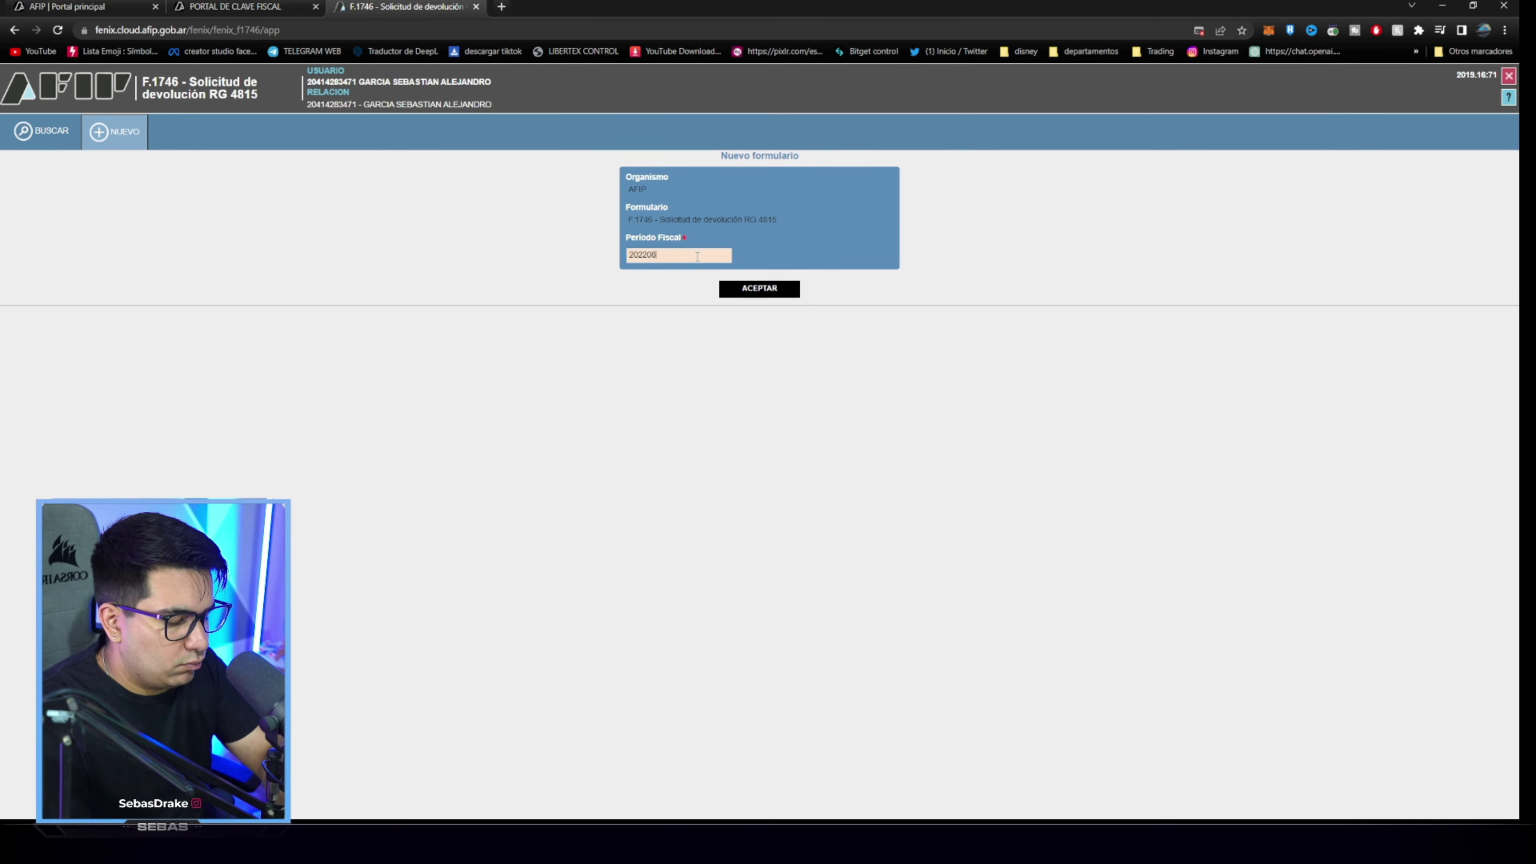
Create the refund request for fiscal period 202208, save it and submit it.
left_click(755, 295)
left_click(1405, 129)
left_click(739, 474)
left_click(1469, 129)
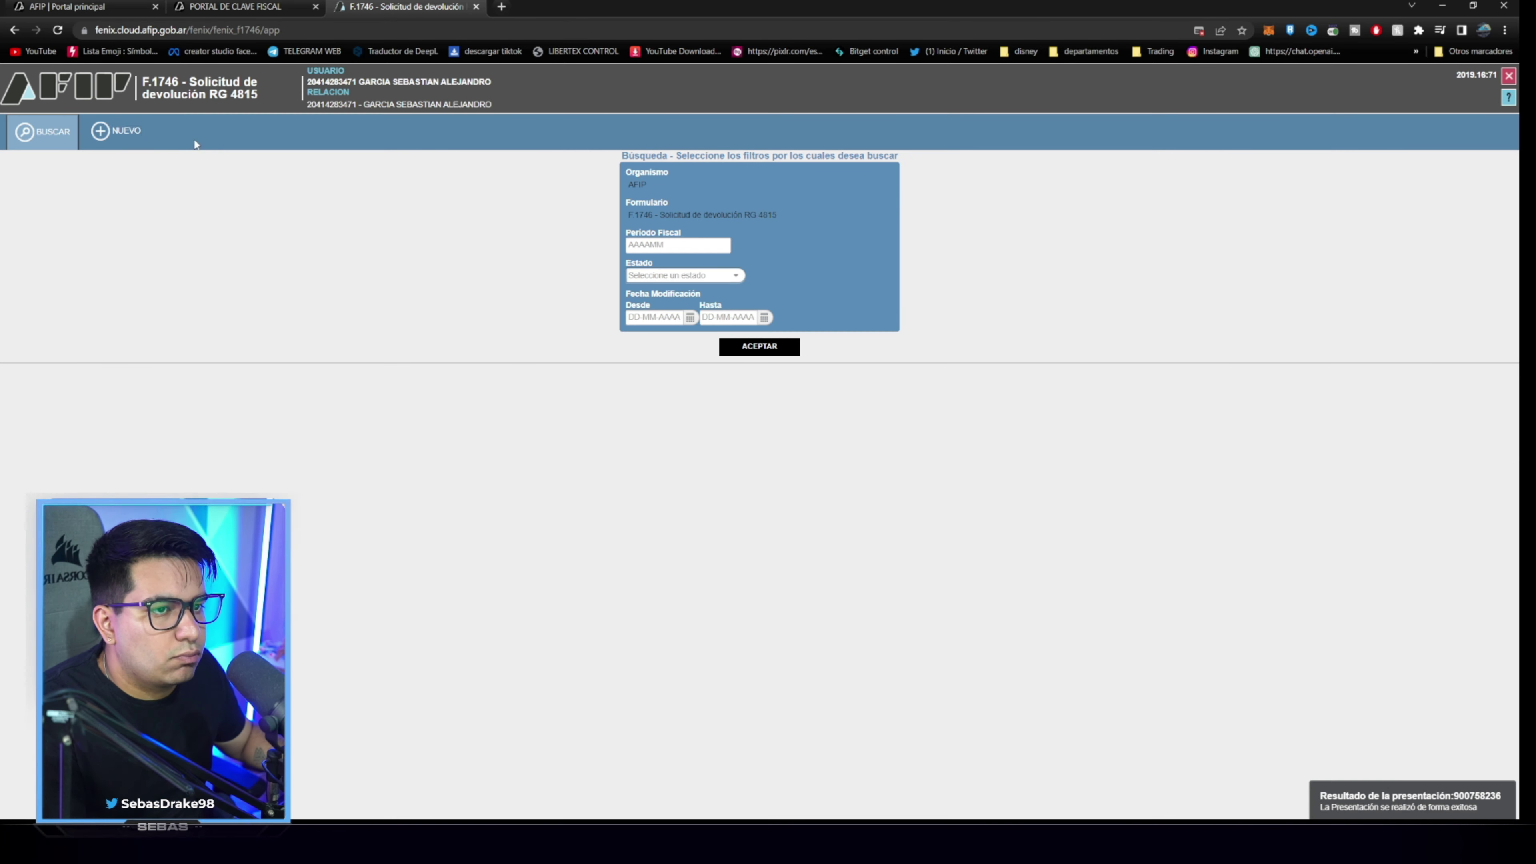
Create, save and submit the refund request for fiscal period 202209, accepting the sworn declaration.
left_click(701, 258)
type("202209")
left_click(745, 294)
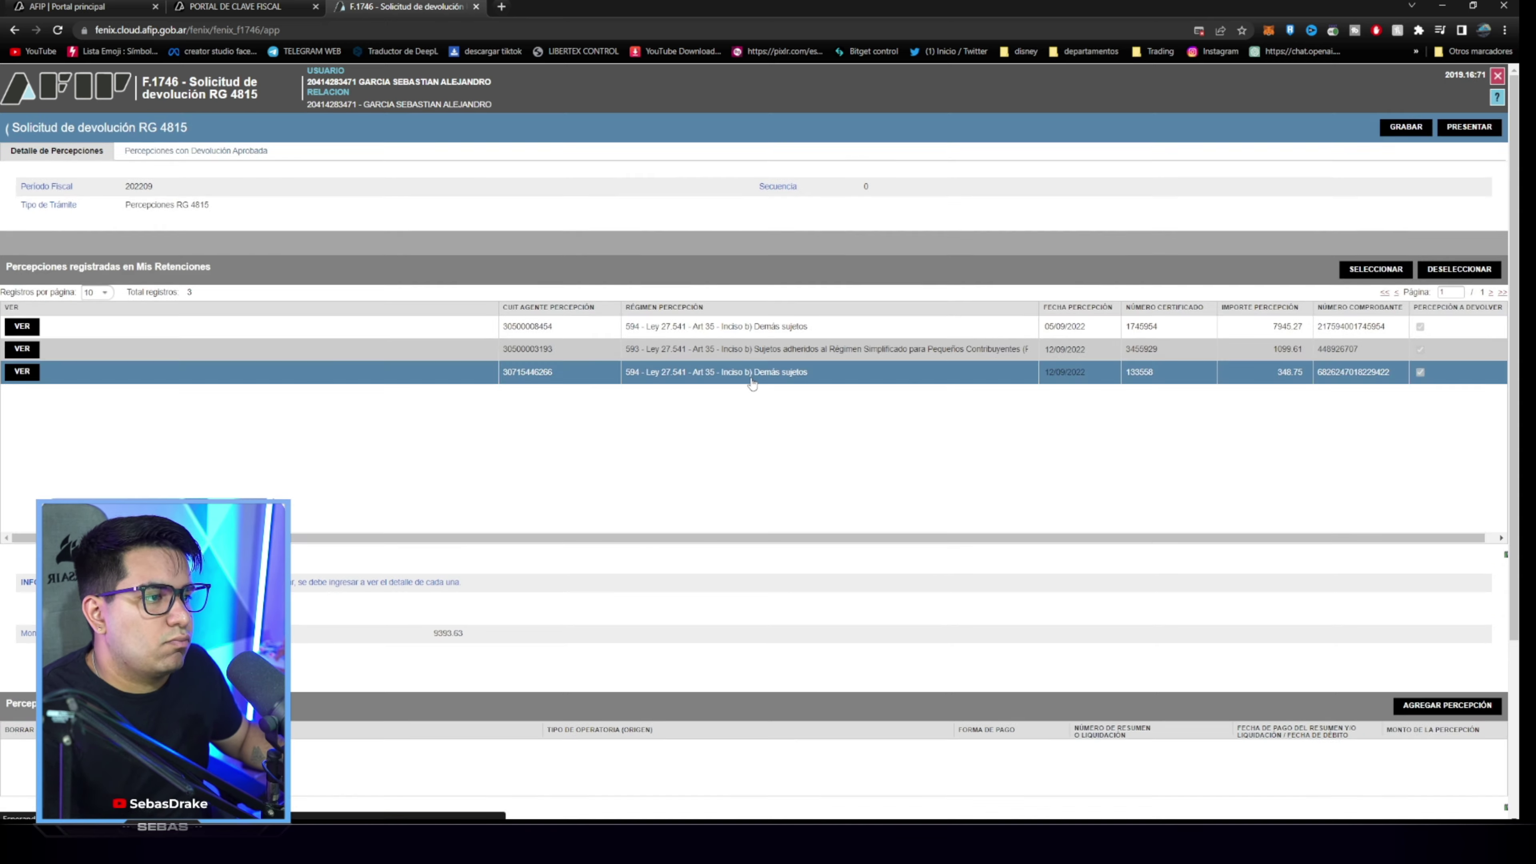
left_click(1406, 129)
left_click(742, 476)
left_click(1469, 129)
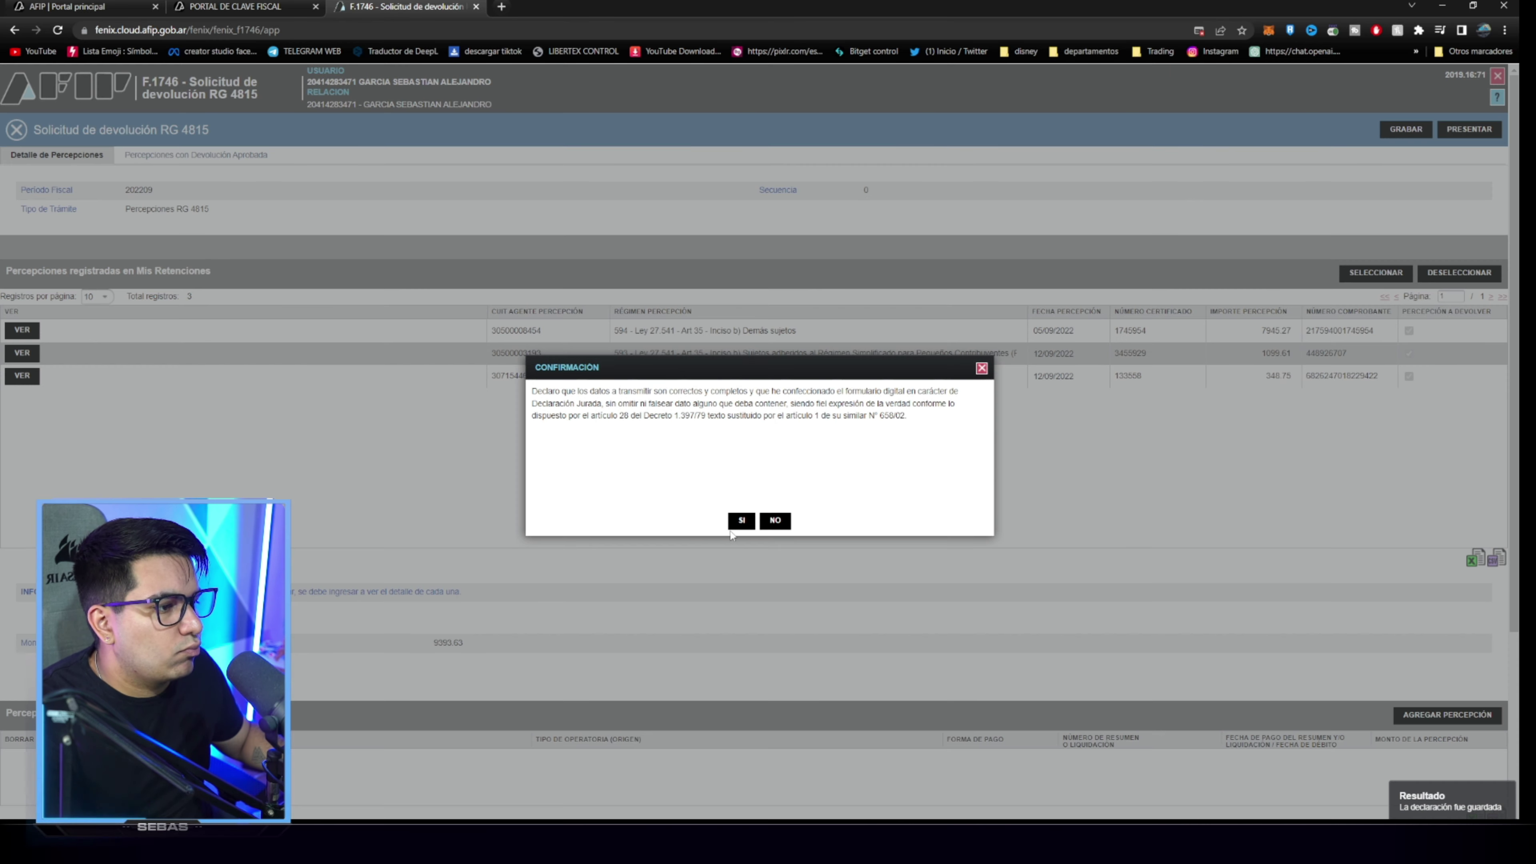
left_click(740, 519)
Create, save and submit the refund request for the fiscal period that follows 202209, accepting the sworn declaration.
left_click(115, 131)
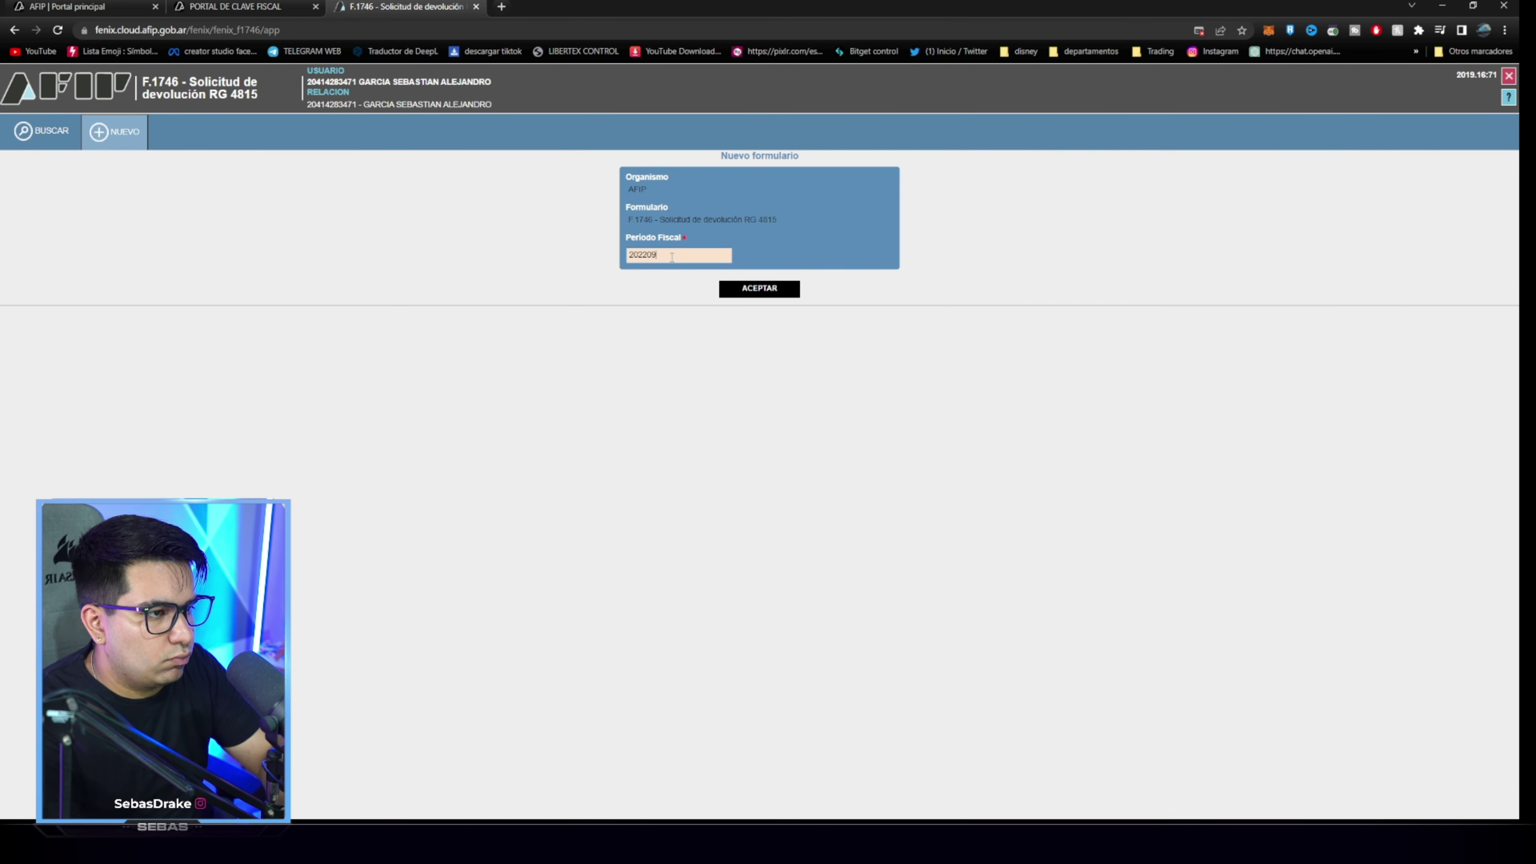
left_click(758, 293)
left_click(760, 227)
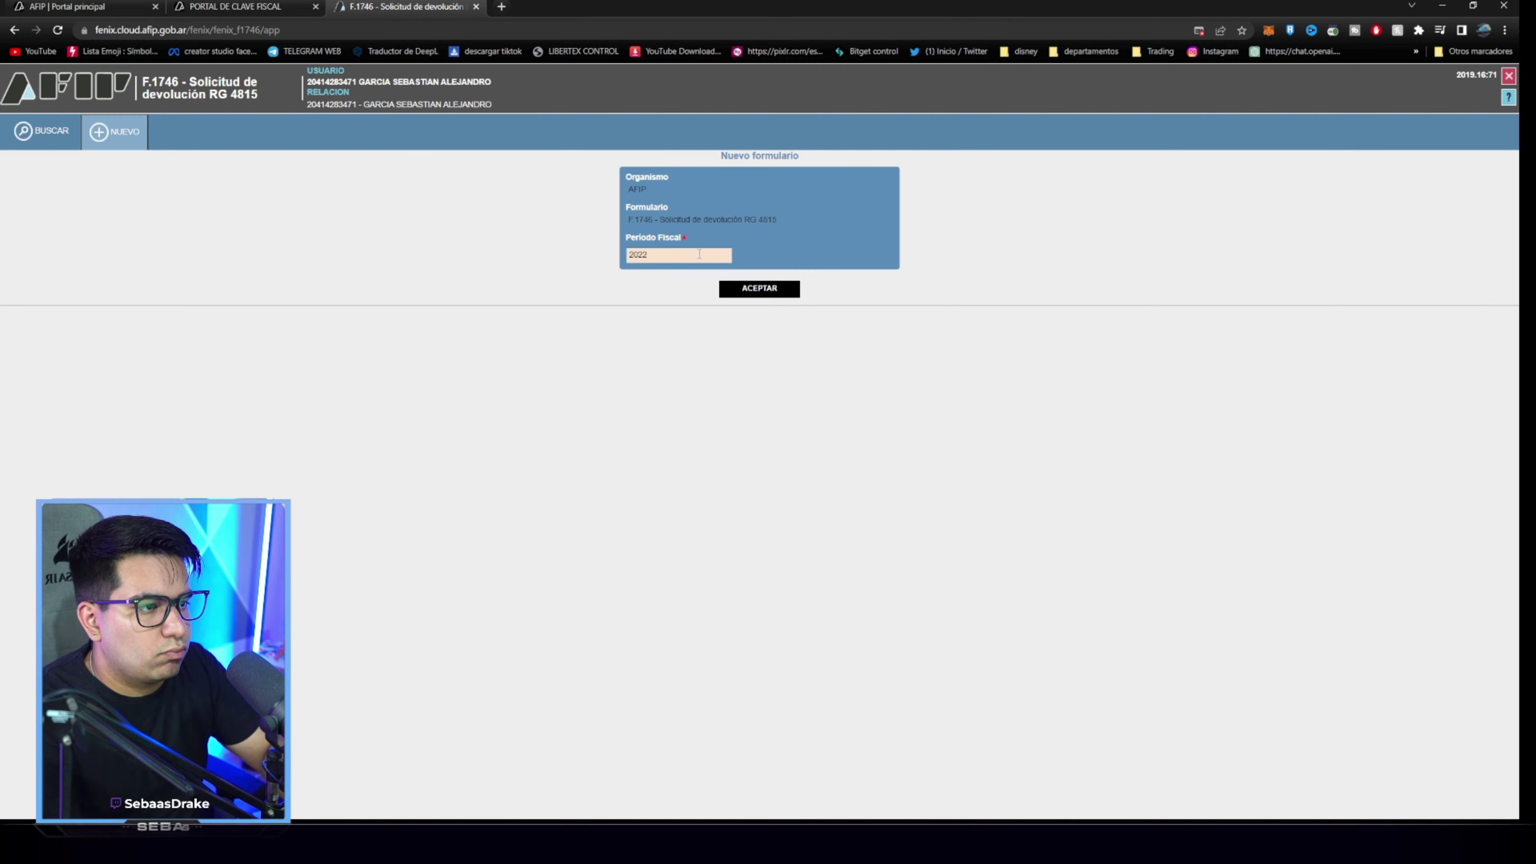
left_click(758, 288)
left_click(1406, 128)
left_click(742, 474)
left_click(1470, 129)
left_click(742, 521)
Create the refund request for fiscal period 202211, save it and submit it with the sworn declaration accepted.
left_click(682, 253)
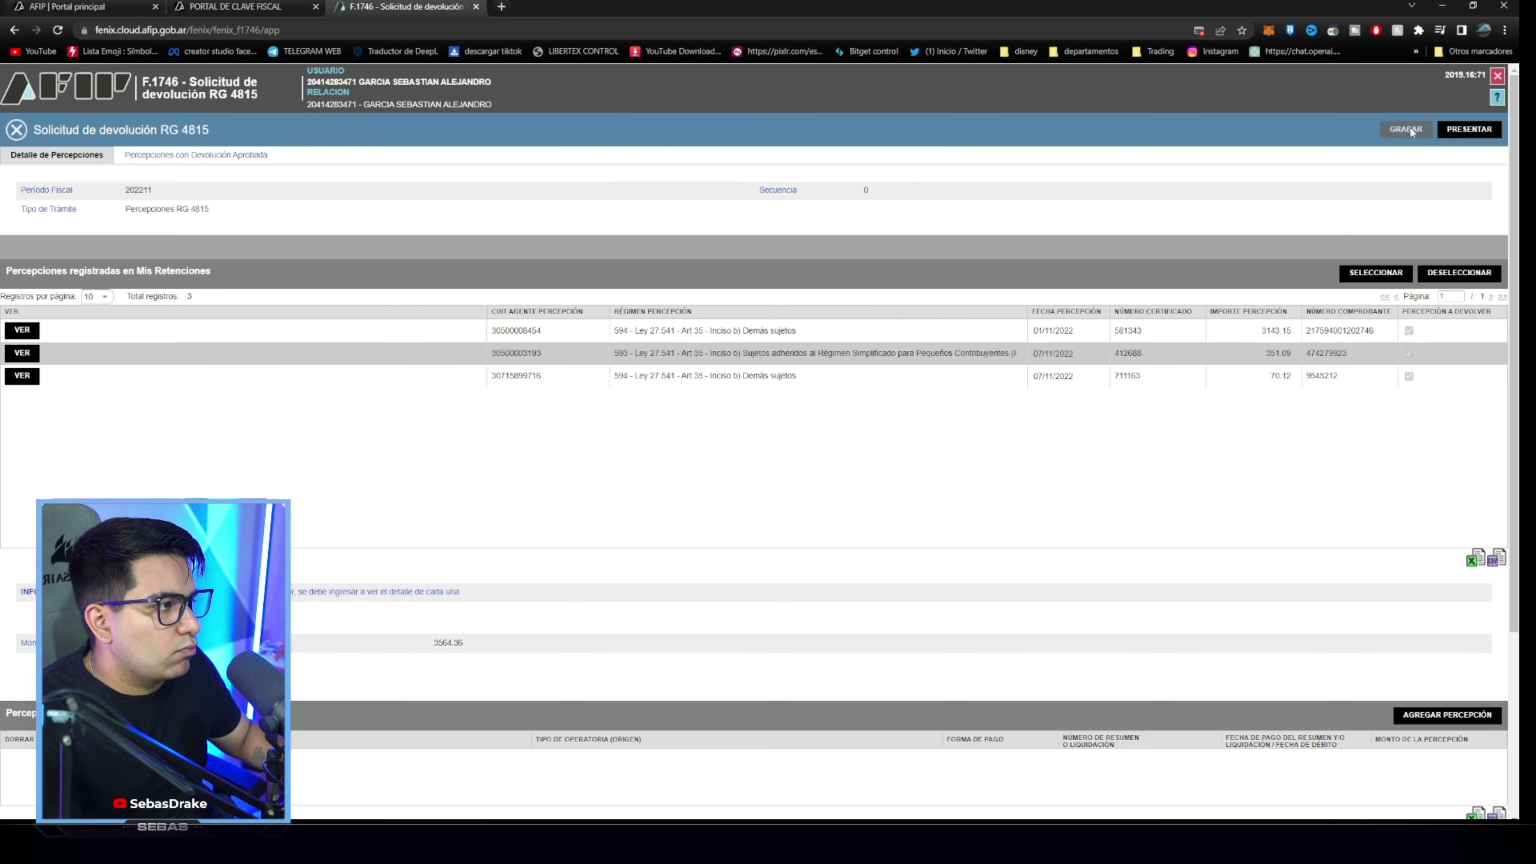
left_click(1406, 129)
left_click(1469, 129)
left_click(741, 520)
left_click(570, 111)
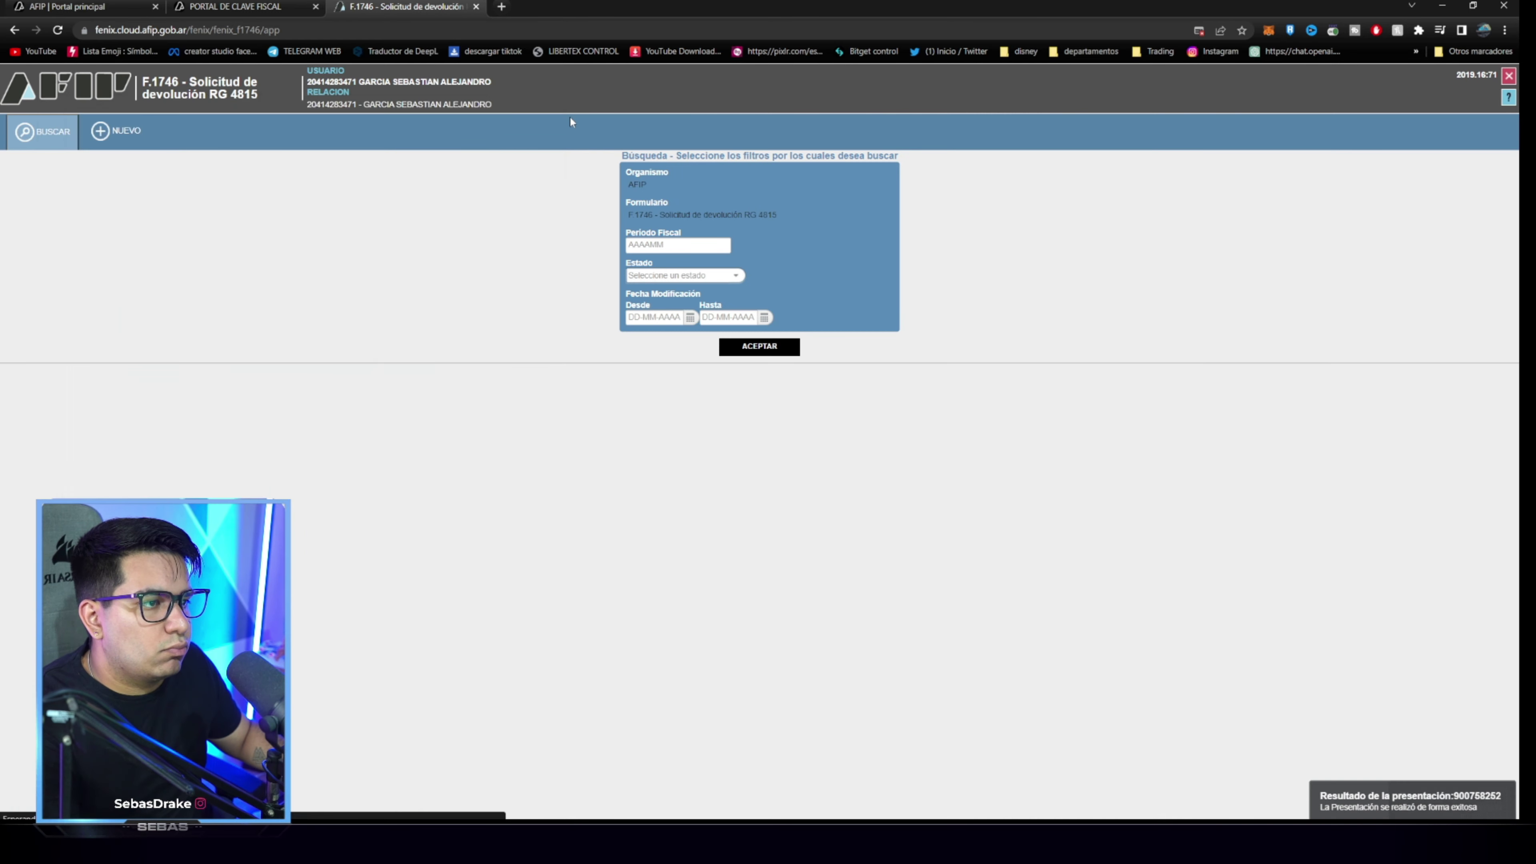
Create, save and submit the refund request for fiscal period 202212, accepting the sworn declaration.
left_click(766, 289)
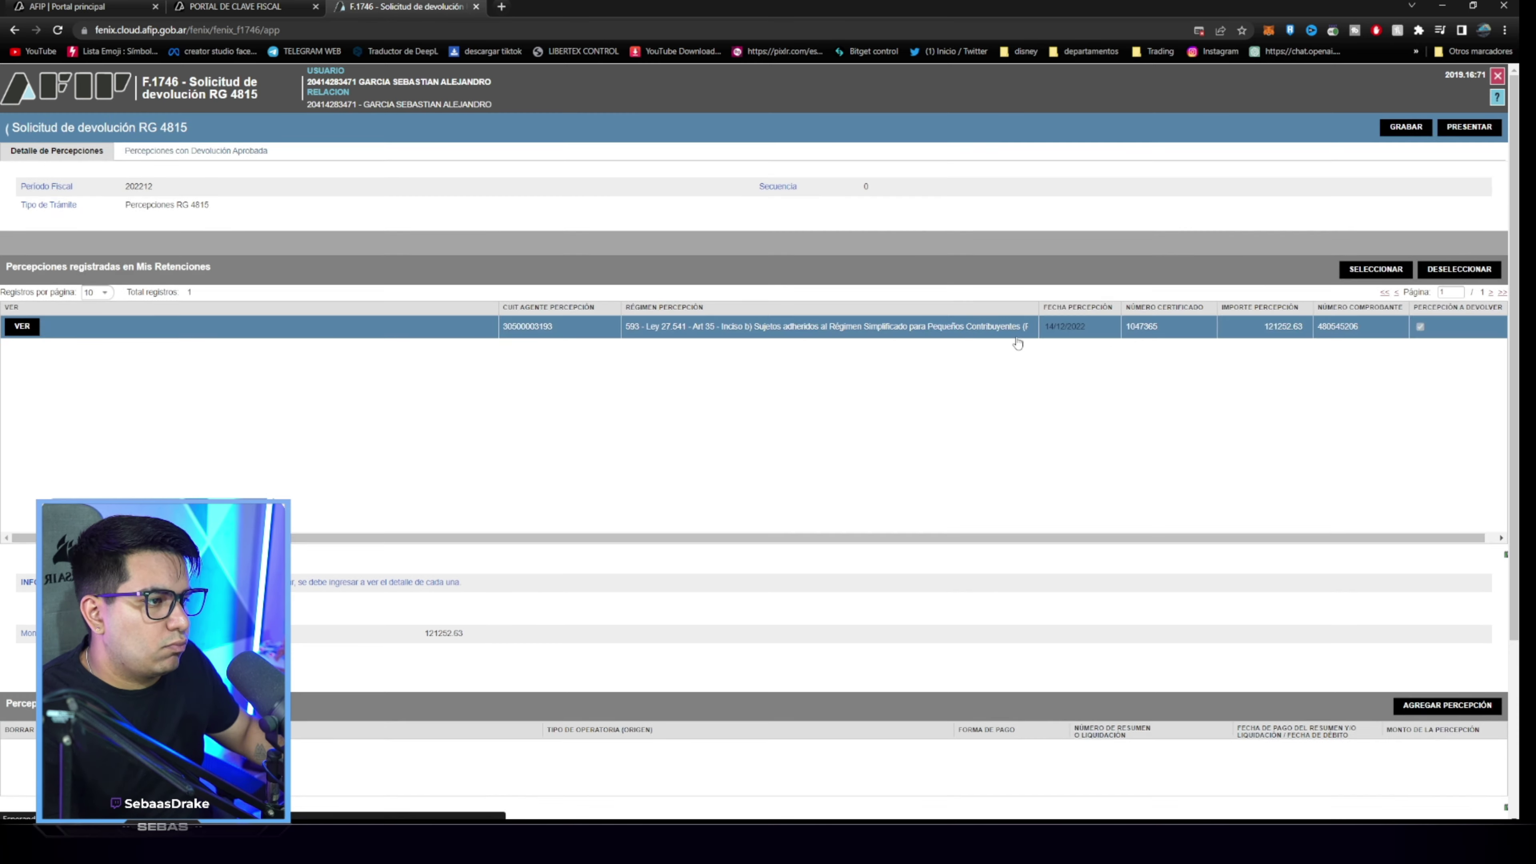
left_click(1405, 129)
left_click(1458, 129)
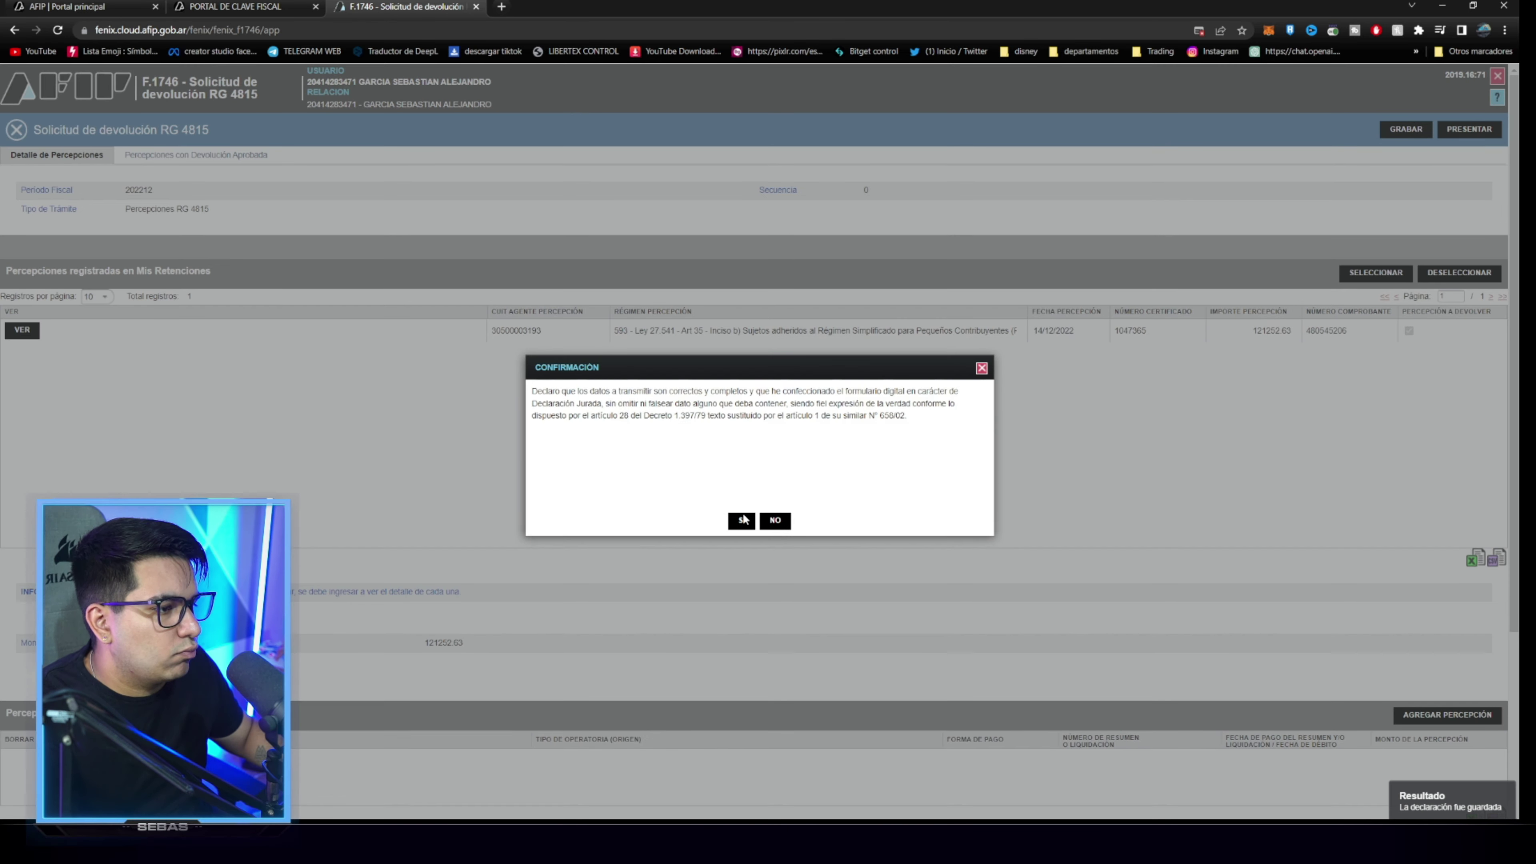
left_click(742, 519)
left_click(570, 112)
Try to create another refund request for fiscal period 202212, and return to the new form.
left_click(123, 132)
left_click(669, 257)
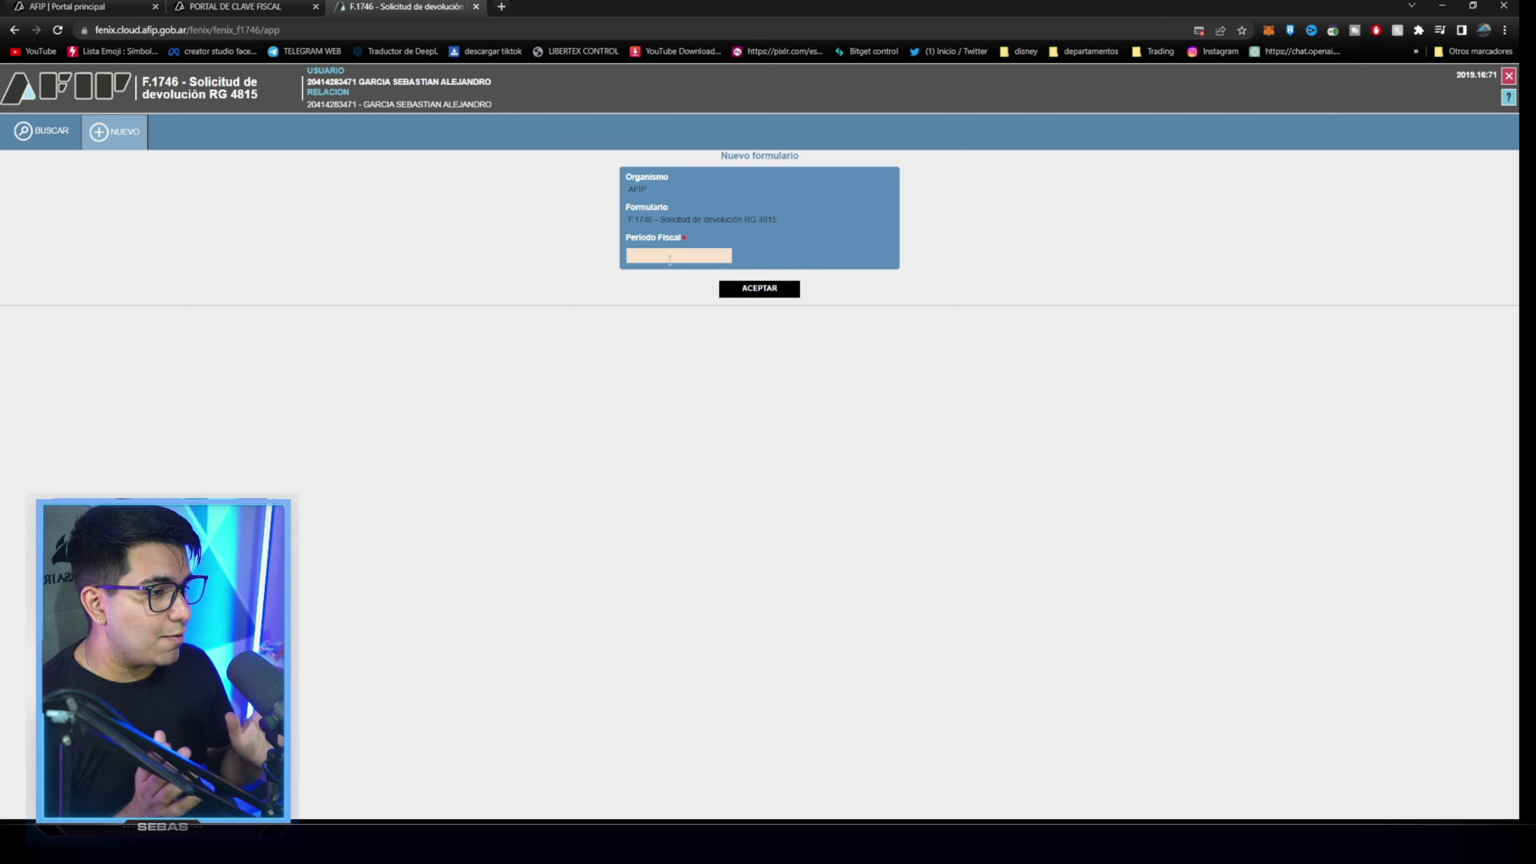
type("2")
left_click(759, 291)
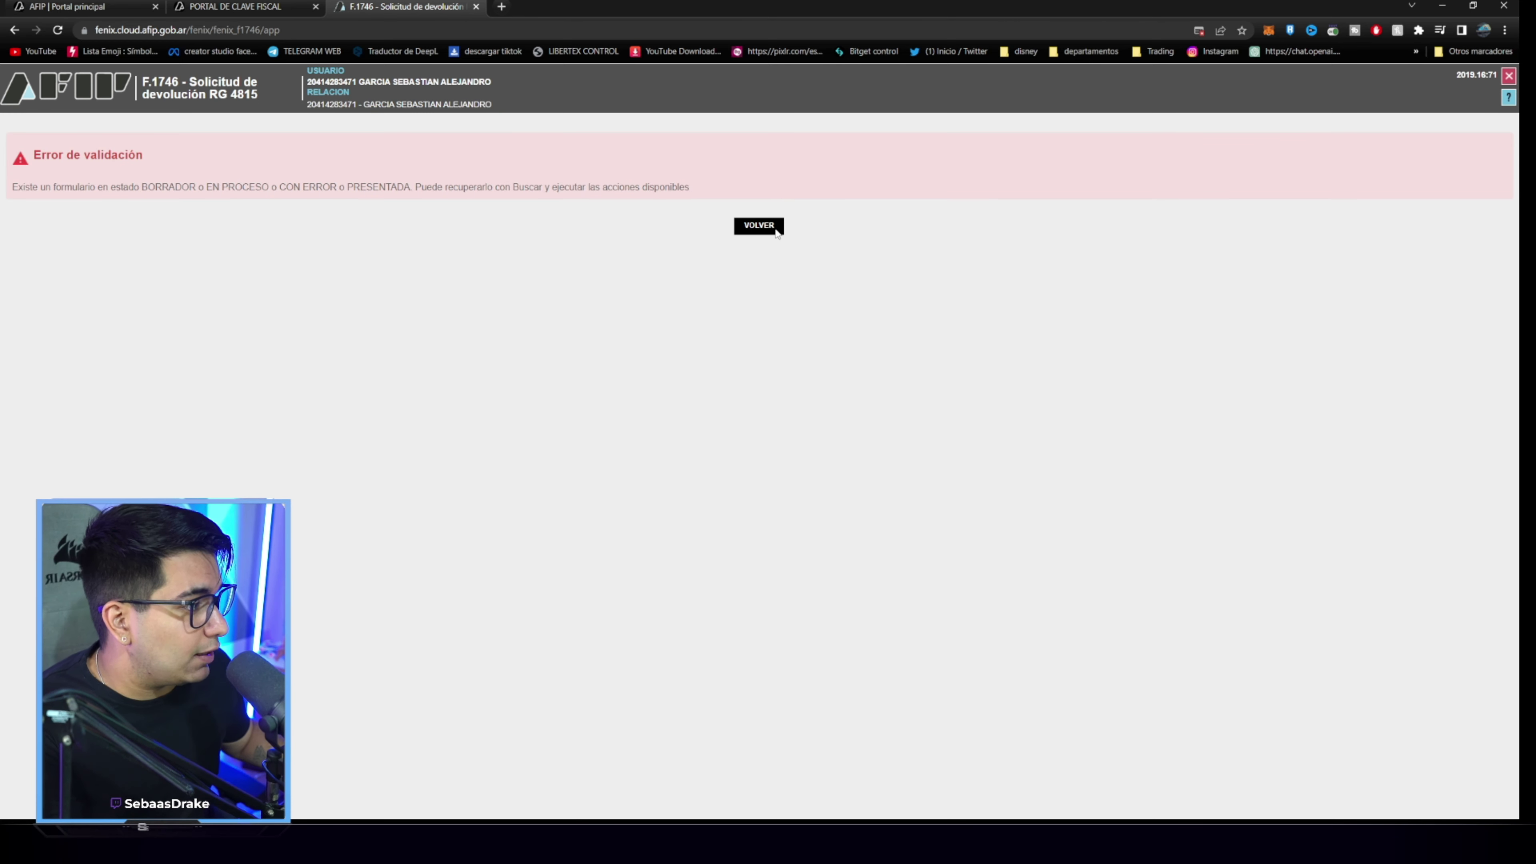
left_click(777, 232)
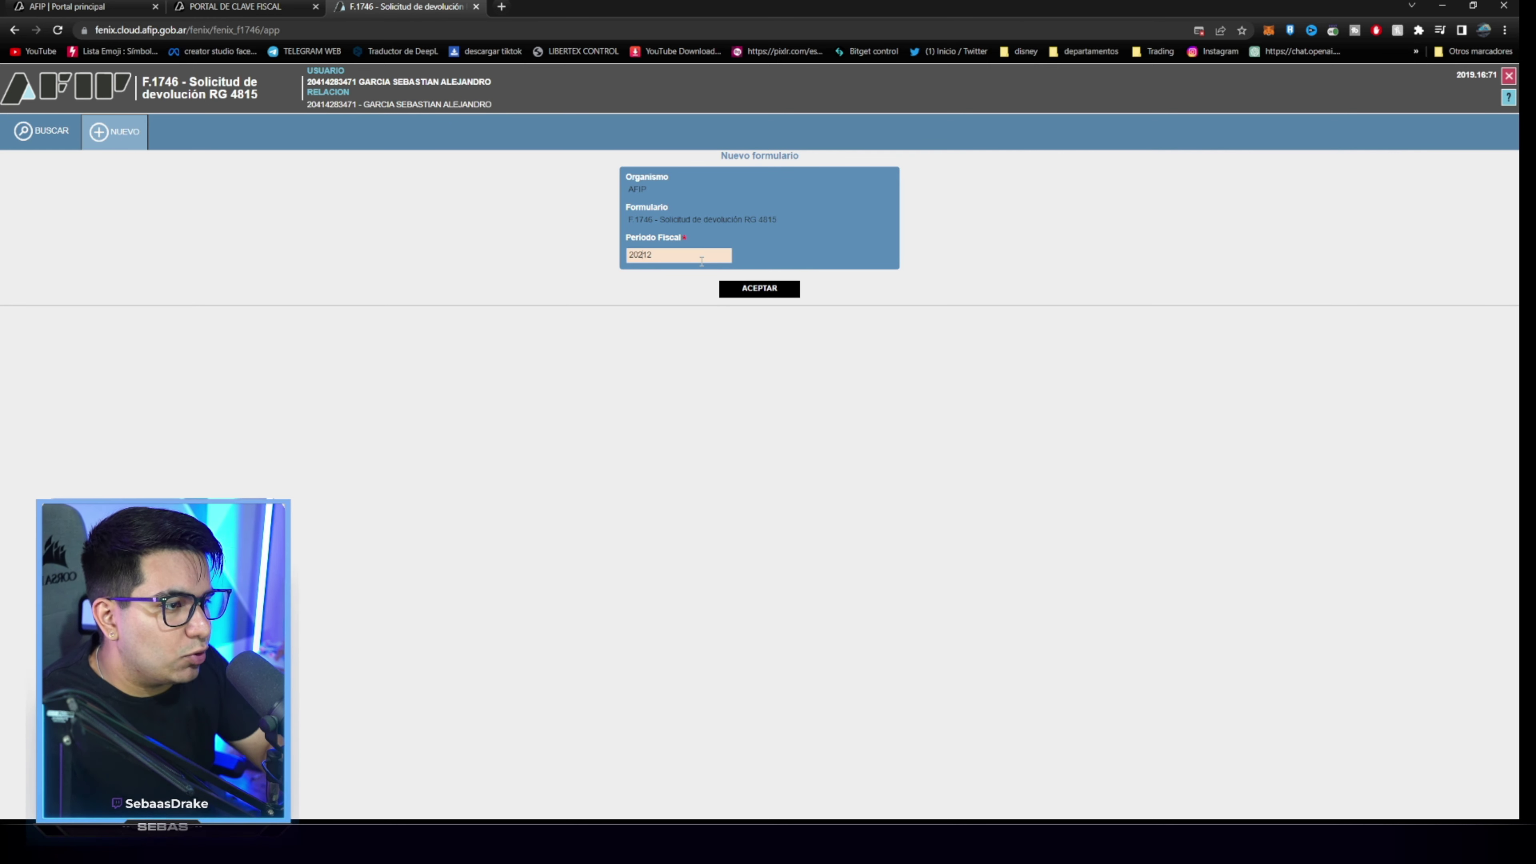
Try to create a refund request for fiscal period 202301, and return to the new form.
key("BackSpace")
key("BackSpace")
type("01")
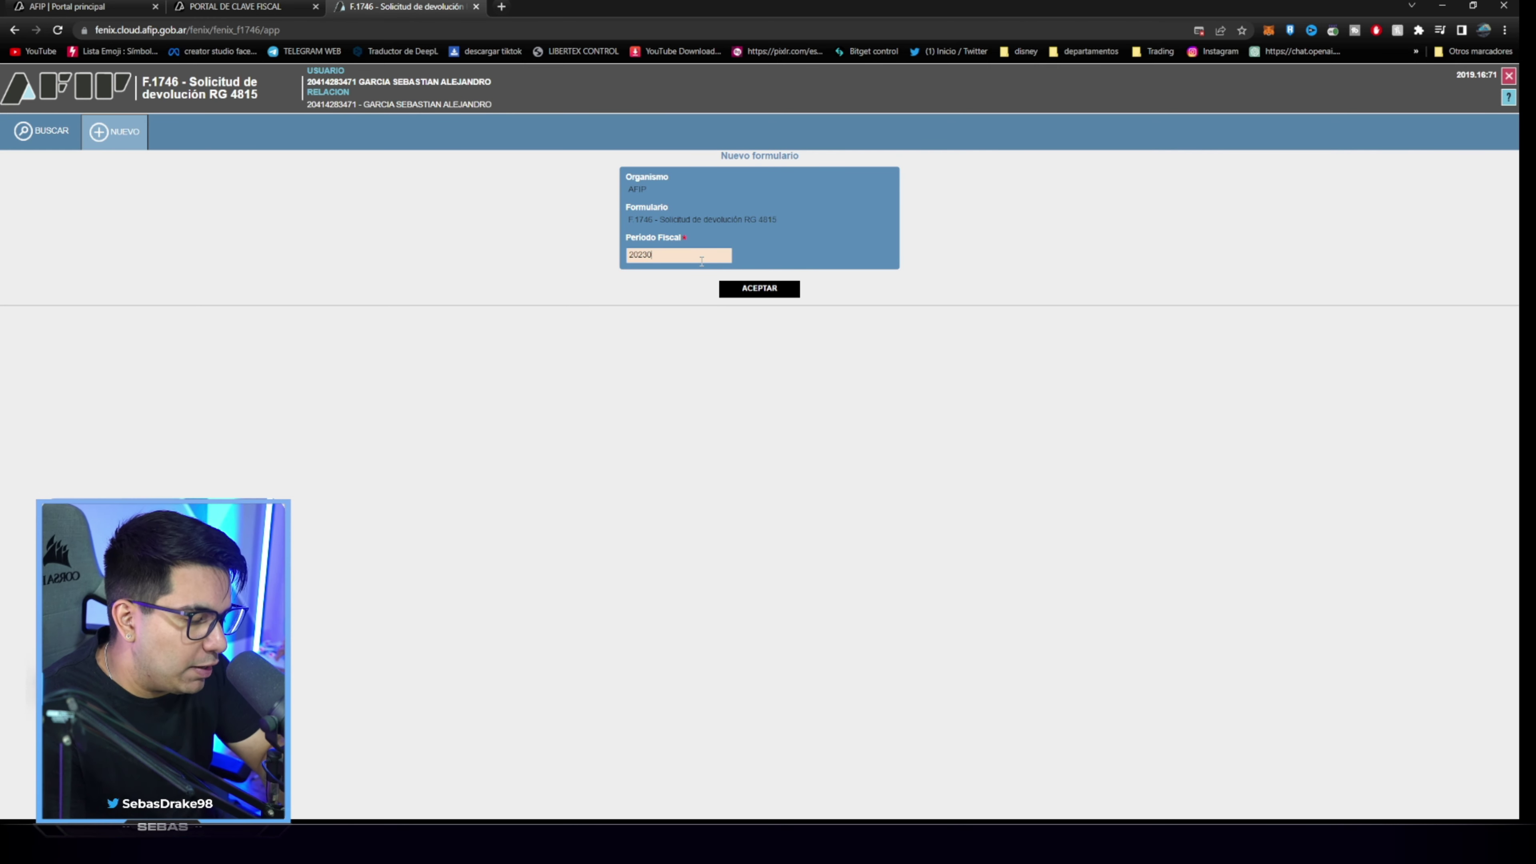
left_click(743, 295)
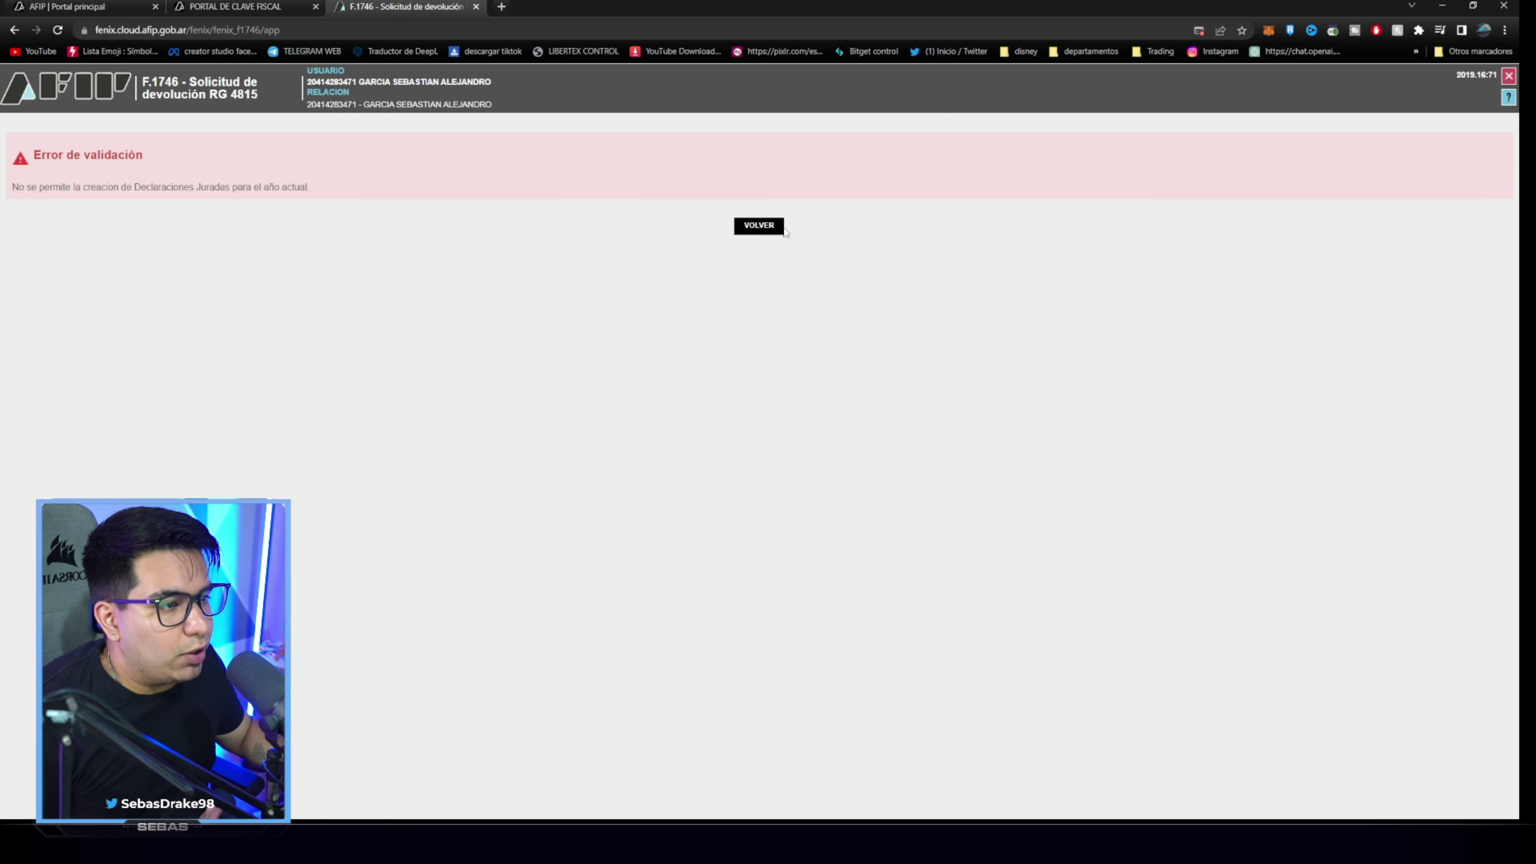
left_click(774, 230)
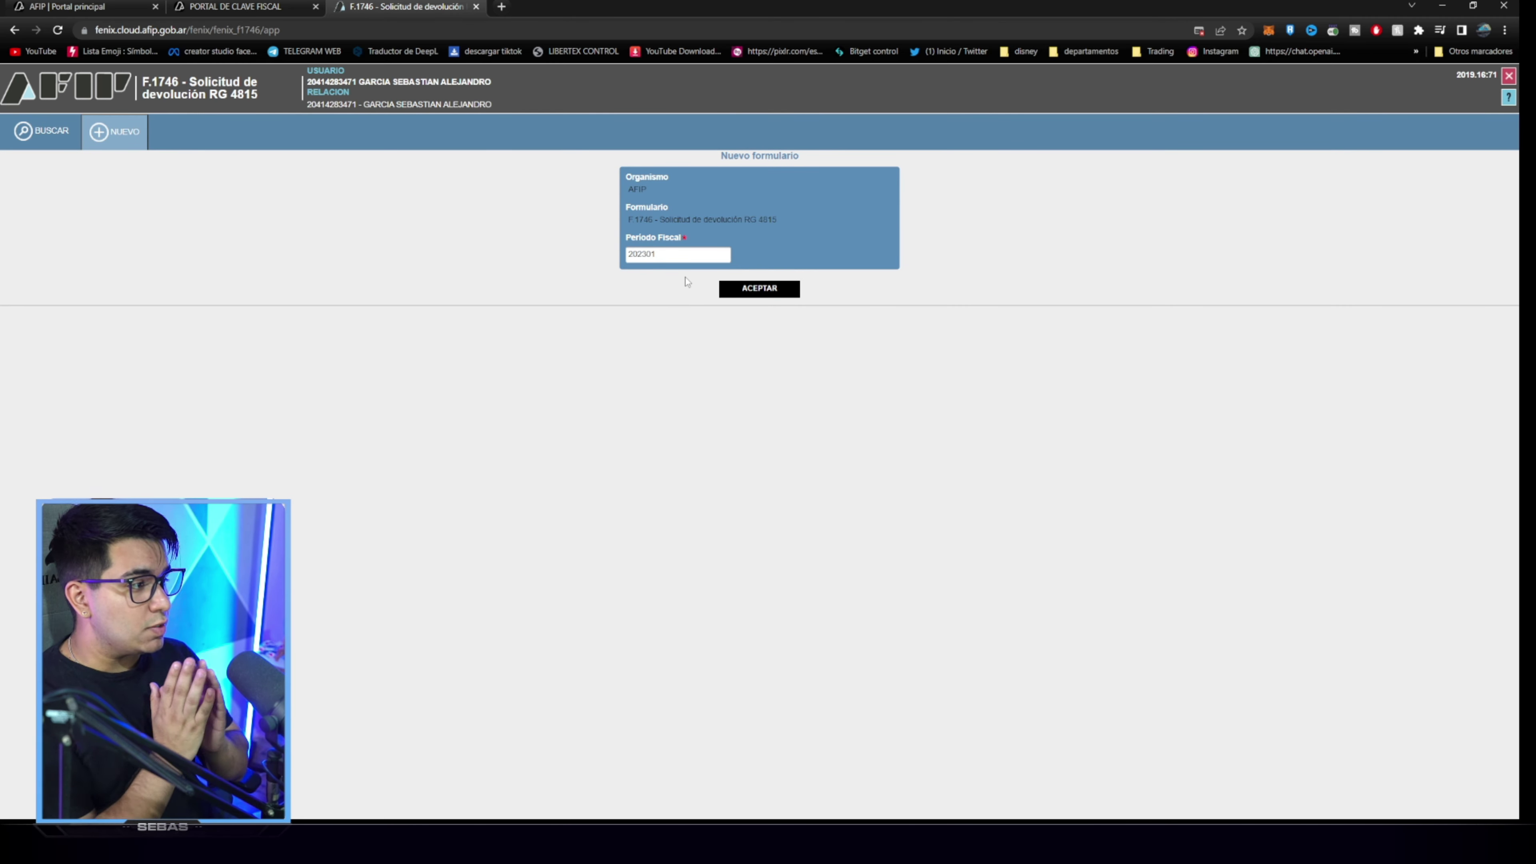